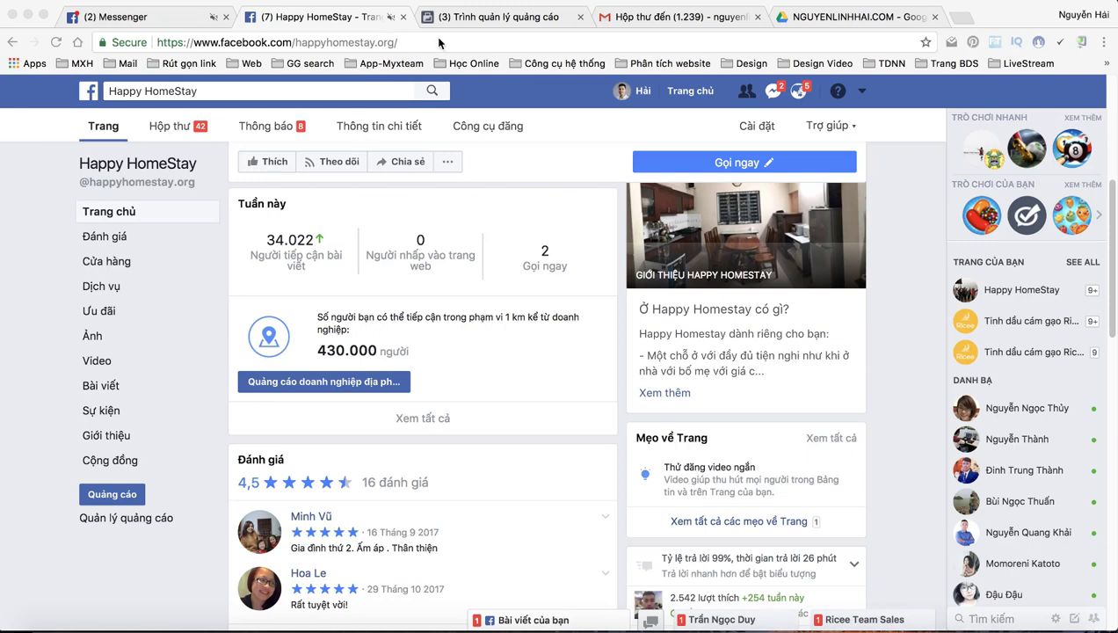
- Switch to Facebook Ads Manager and open Power Editor for the current ad account
{"action": "left_click", "coordinate": [492, 17]}
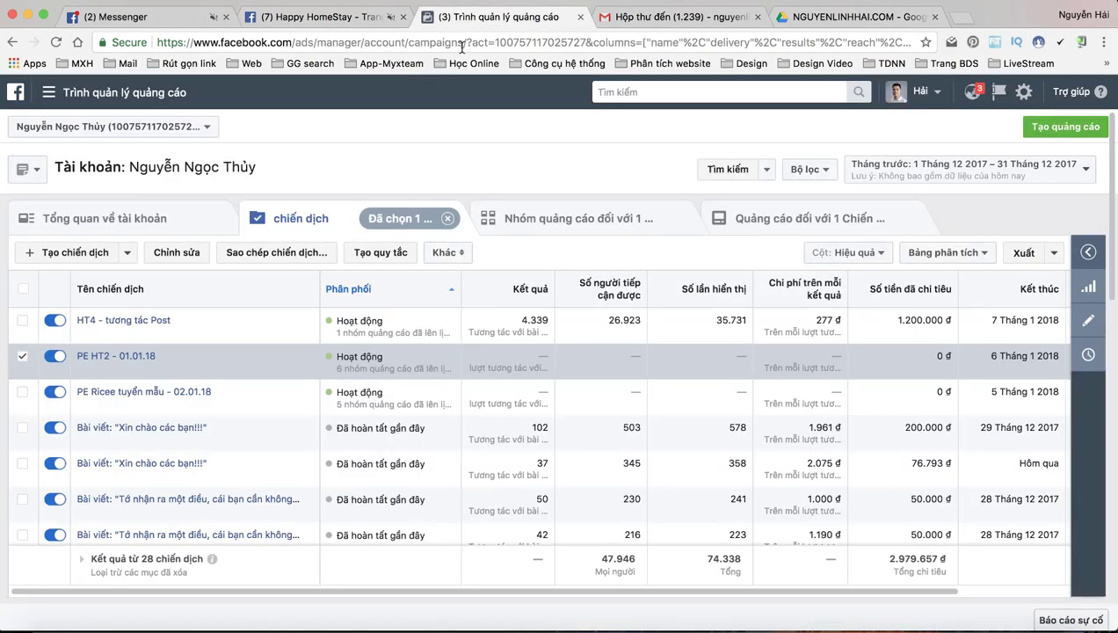
{"action": "left_click", "coordinate": [65, 93]}
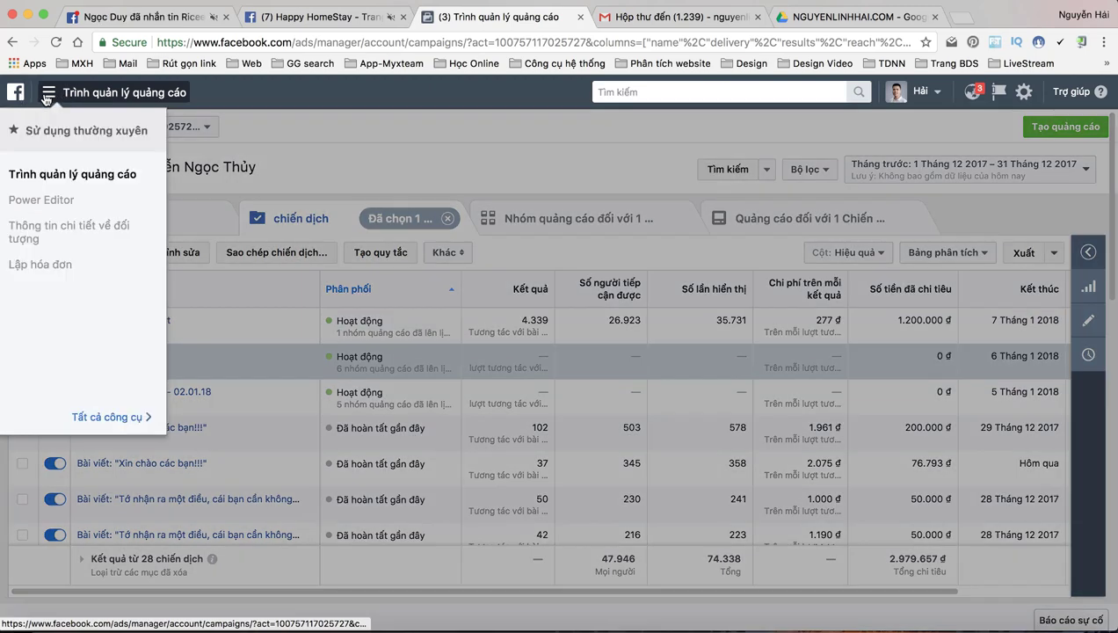
{"action": "left_click", "coordinate": [52, 199]}
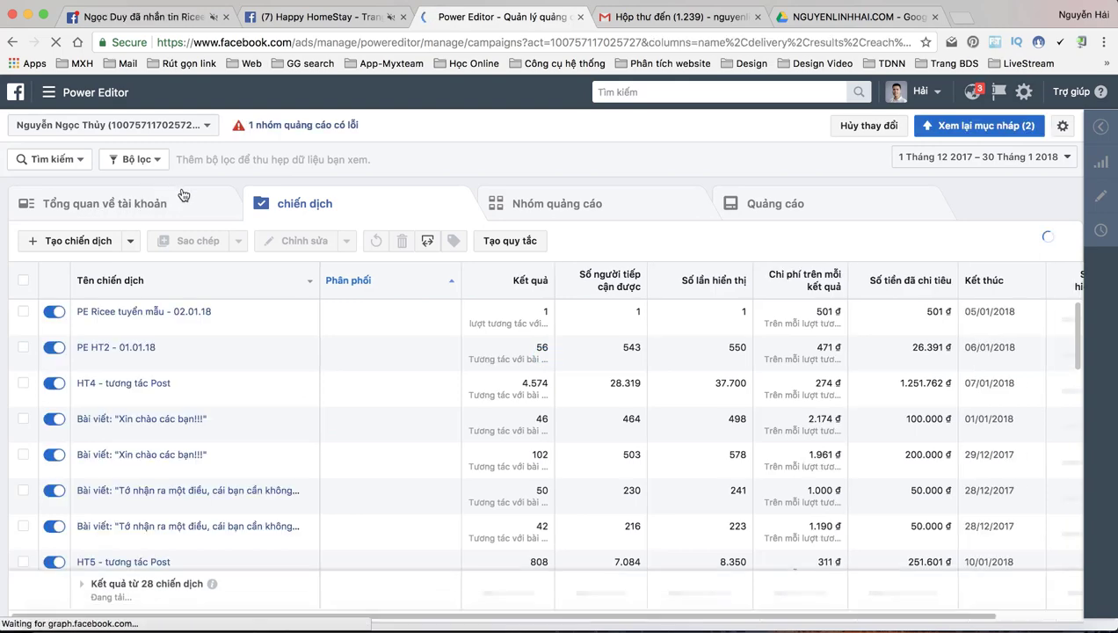
- Start a new campaign, name it "PE HT5 - 02.01.18", and copy that name
{"action": "left_click", "coordinate": [91, 242]}
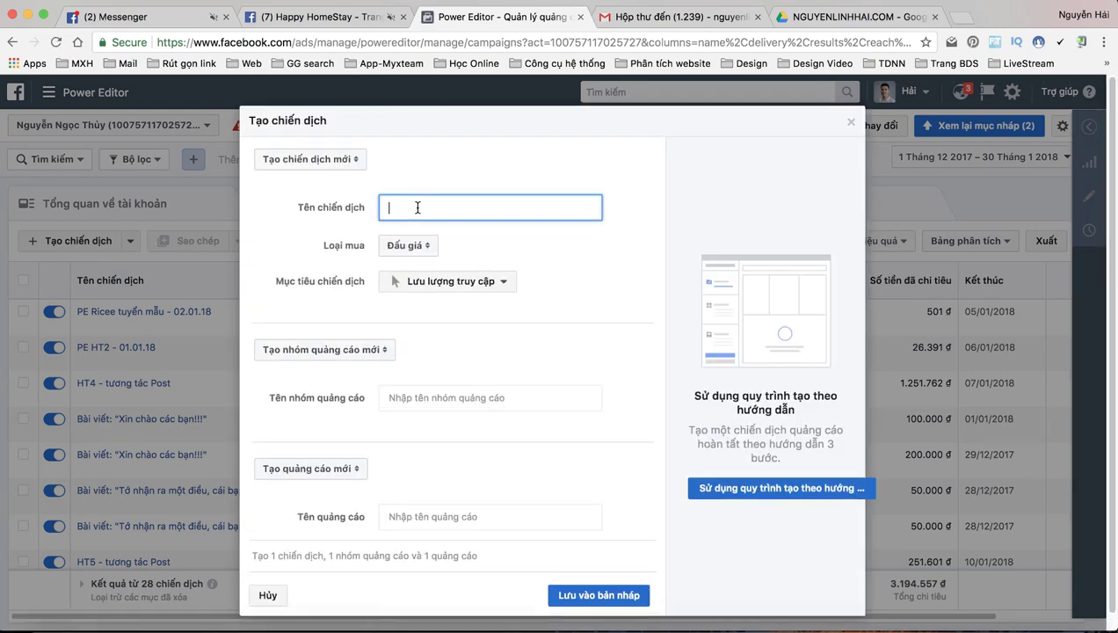
{"action": "type", "text": "E"}
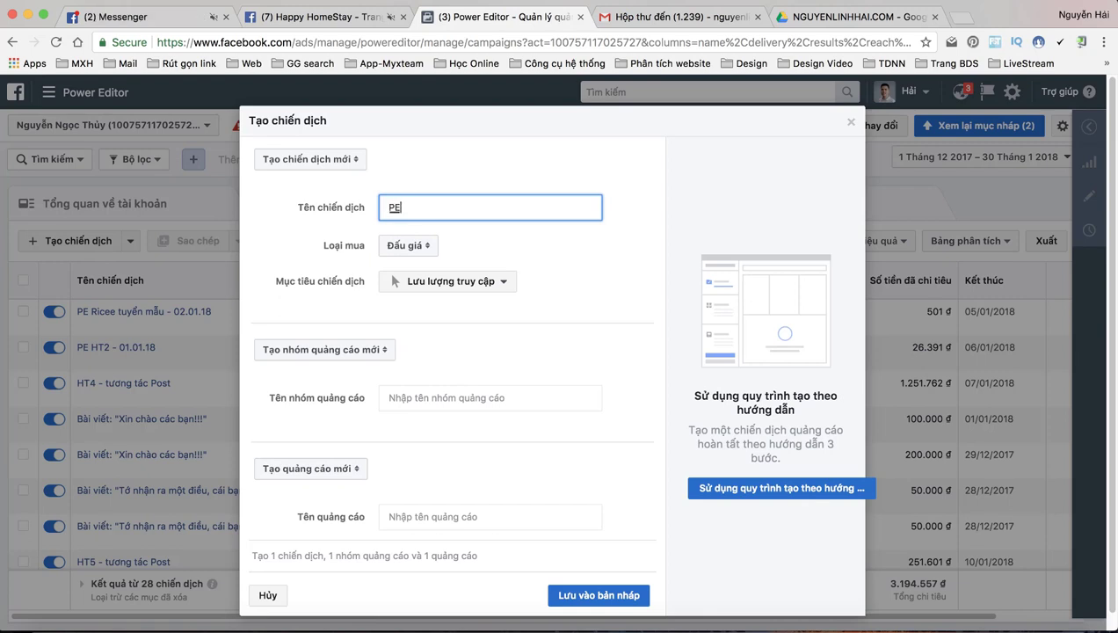
{"action": "type", "text": " HT5"}
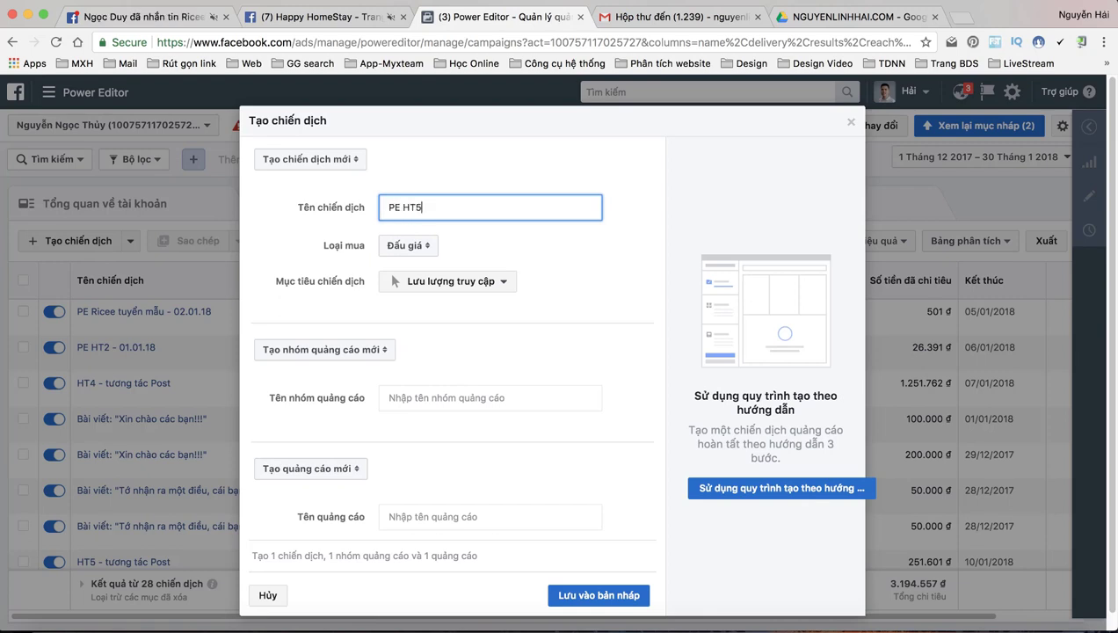
{"action": "type", "text": " - "}
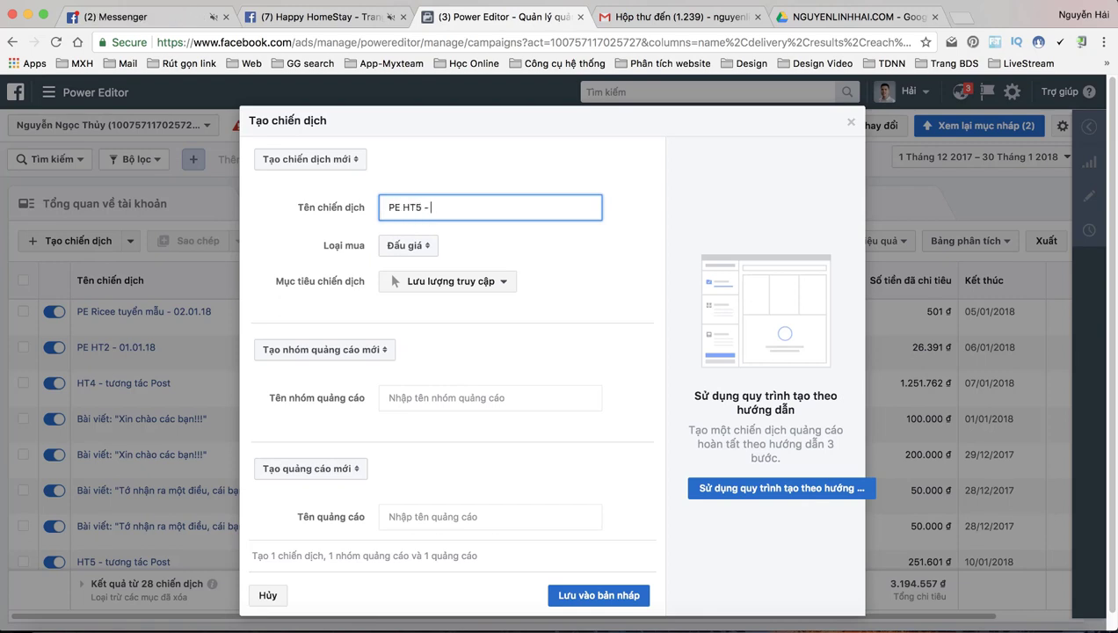
{"action": "type", "text": "02.01.18"}
{"action": "left_click_drag", "start_coordinate": [475, 209], "coordinate": [368, 214]}
{"action": "key", "text": "super+c"}
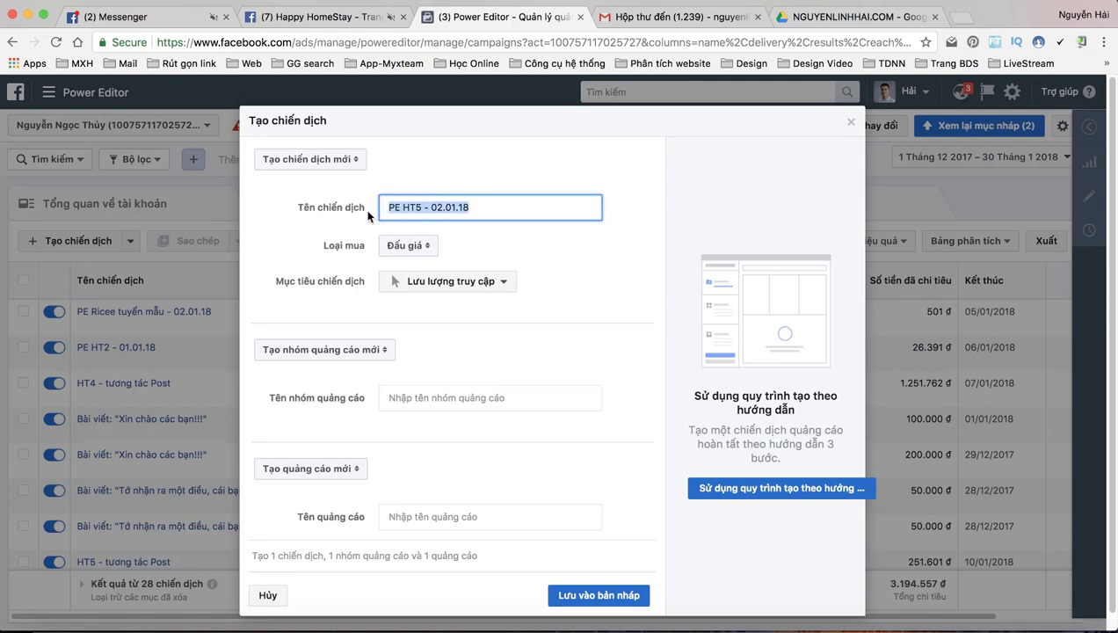
- Set the campaign objective to post engagement (Tương tác với bài viết)
{"action": "left_click", "coordinate": [406, 285]}
{"action": "scroll", "coordinate": [462, 375], "scroll_direction": "down", "scroll_amount": 1}
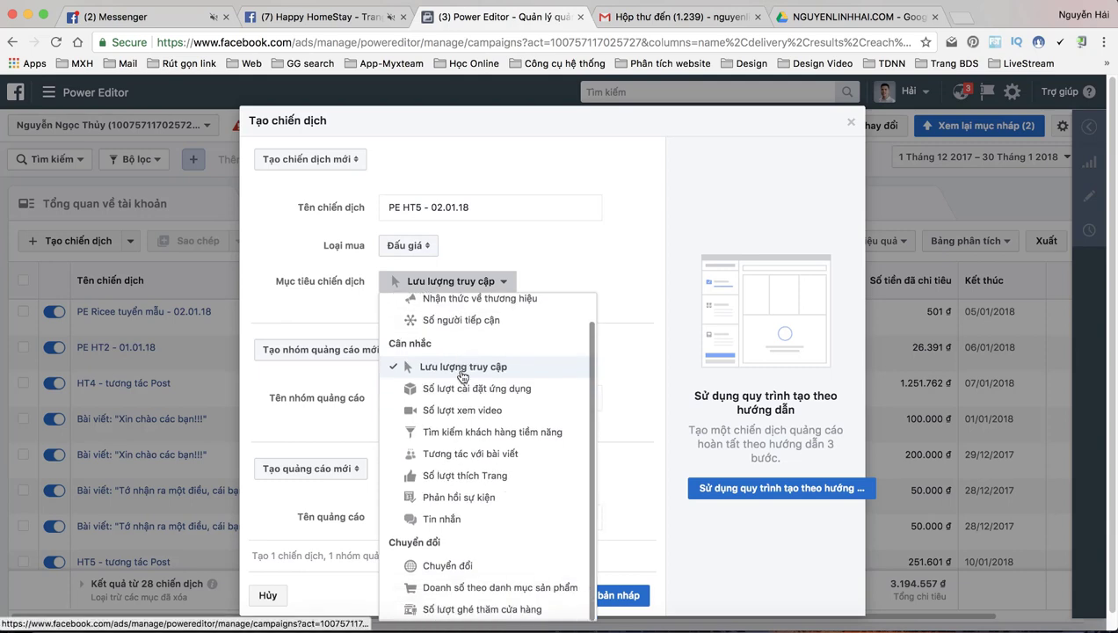
{"action": "left_click", "coordinate": [471, 456]}
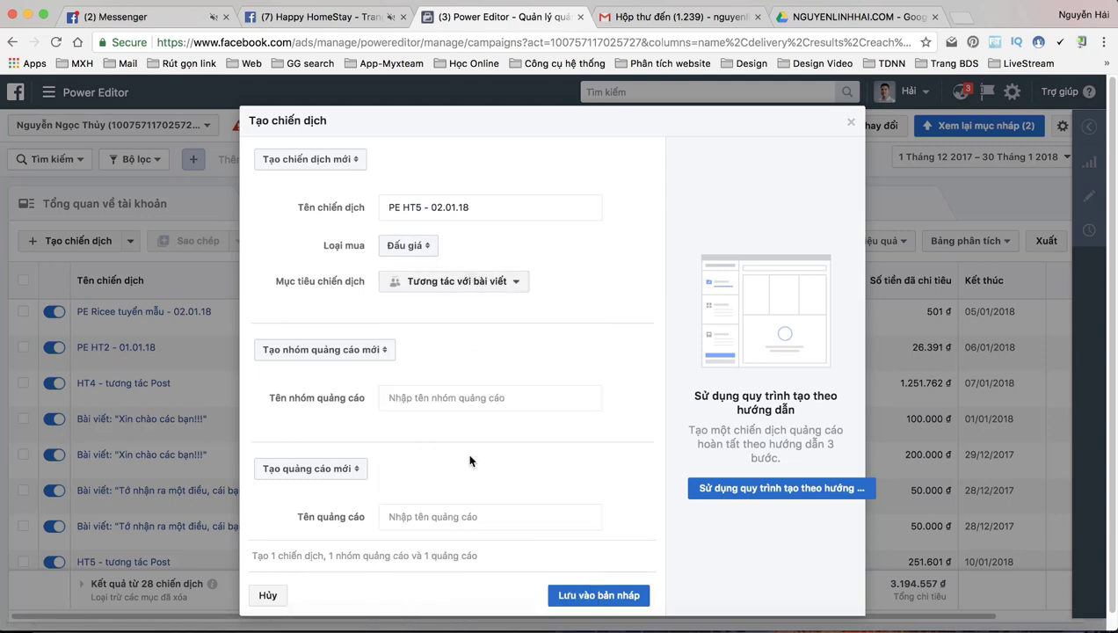
- Name the new ad set "PE HT5 - nhóm 02.01.18", reusing the copied campaign name
{"action": "left_click", "coordinate": [422, 398]}
{"action": "key", "text": "super+v"}
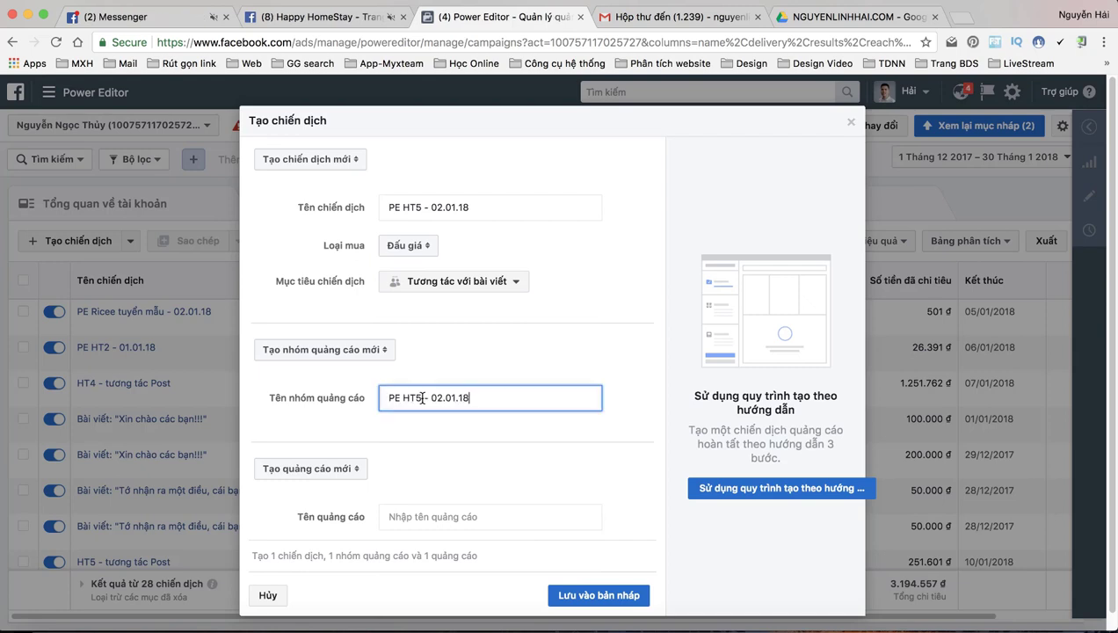
{"action": "left_click", "coordinate": [429, 397]}
{"action": "type", "text": "nhóm"}
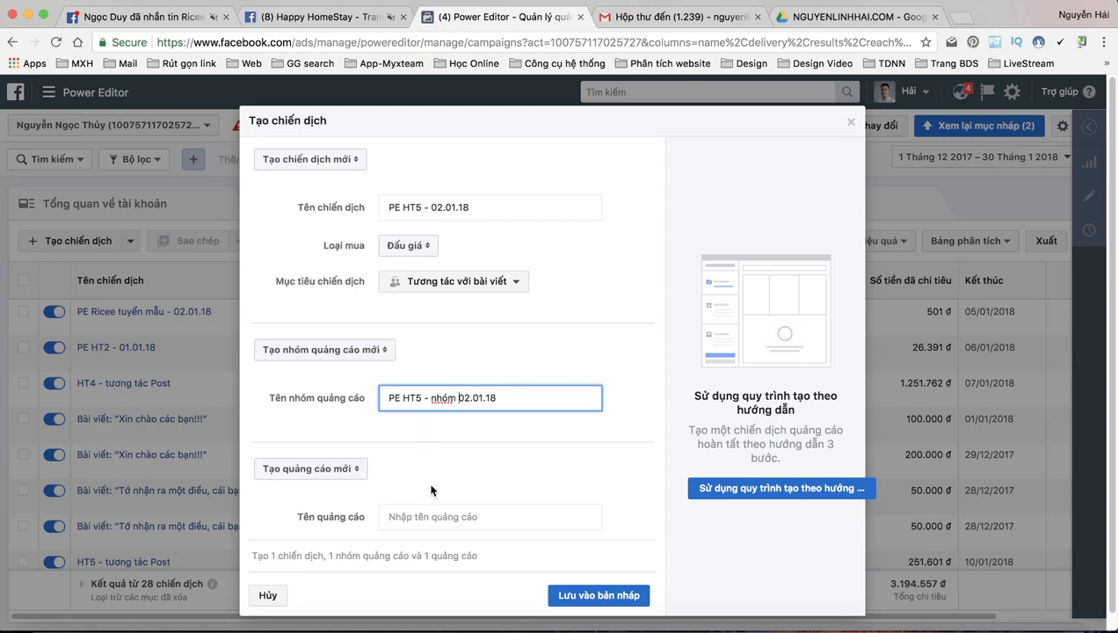
- Name the new ad "PE HT5 - QC 02.01.18" and save the campaign, ad set and ad as a draft
{"action": "left_click", "coordinate": [421, 517]}
{"action": "key", "text": "super+v"}
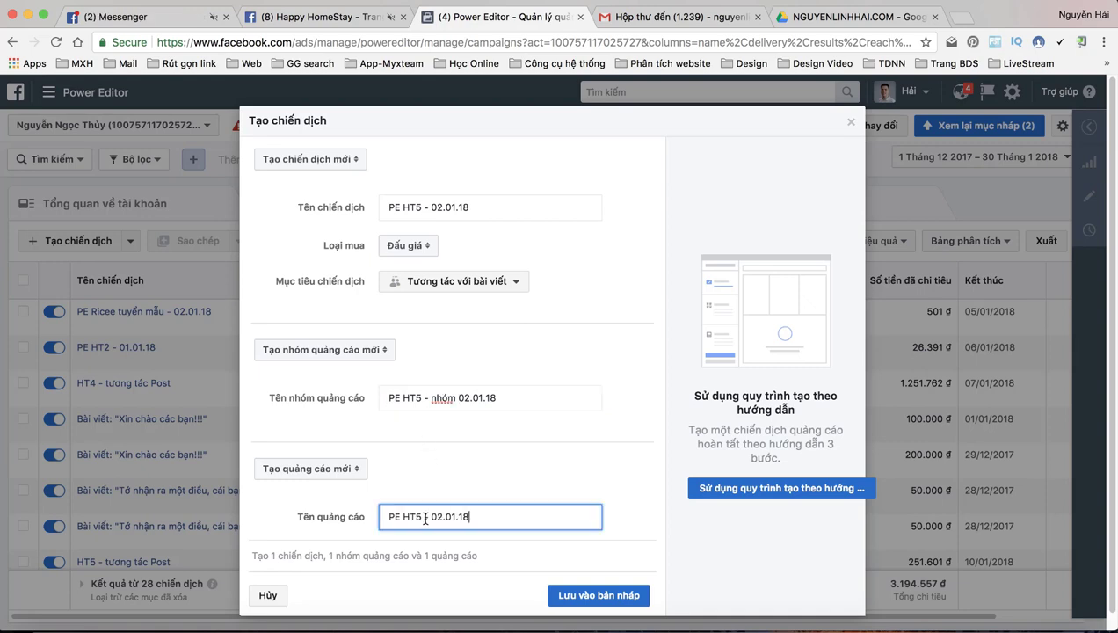
{"action": "type", "text": "QC"}
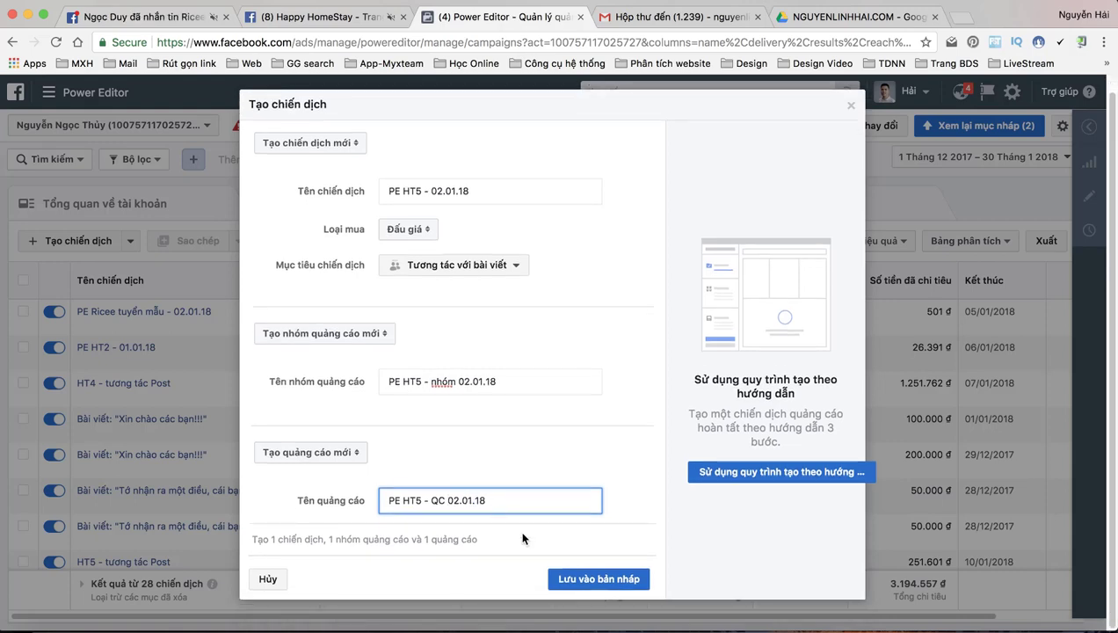
{"action": "left_click", "coordinate": [605, 578]}
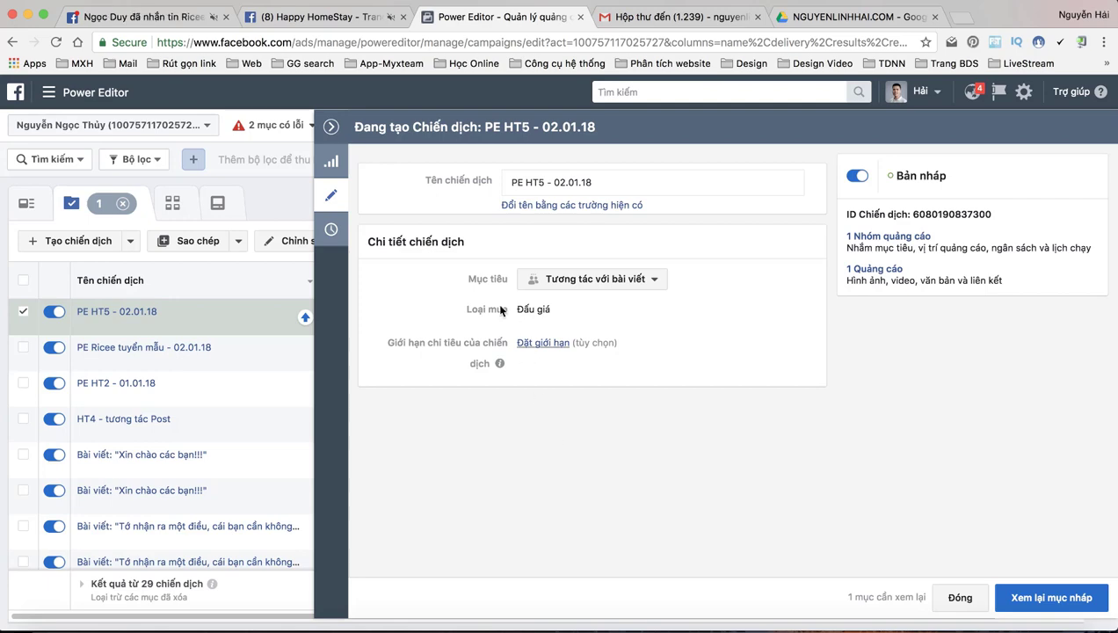
- Leave the campaign editor and open the draft ad "PE HT5 - QC 02.01.18" for editing
{"action": "left_click", "coordinate": [331, 127]}
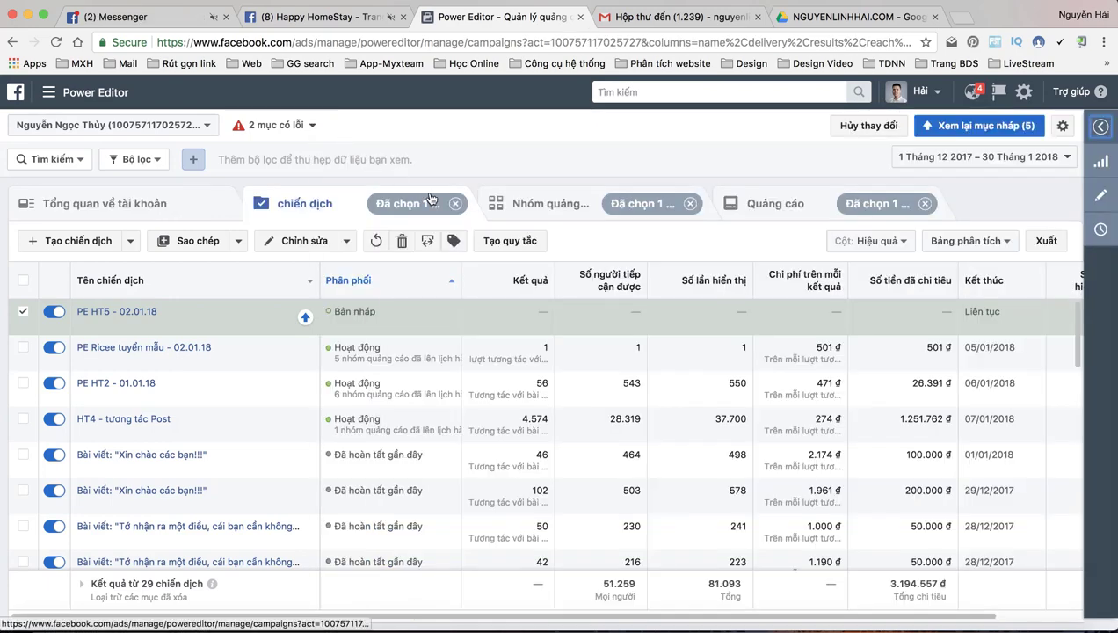
{"action": "left_click", "coordinate": [778, 205]}
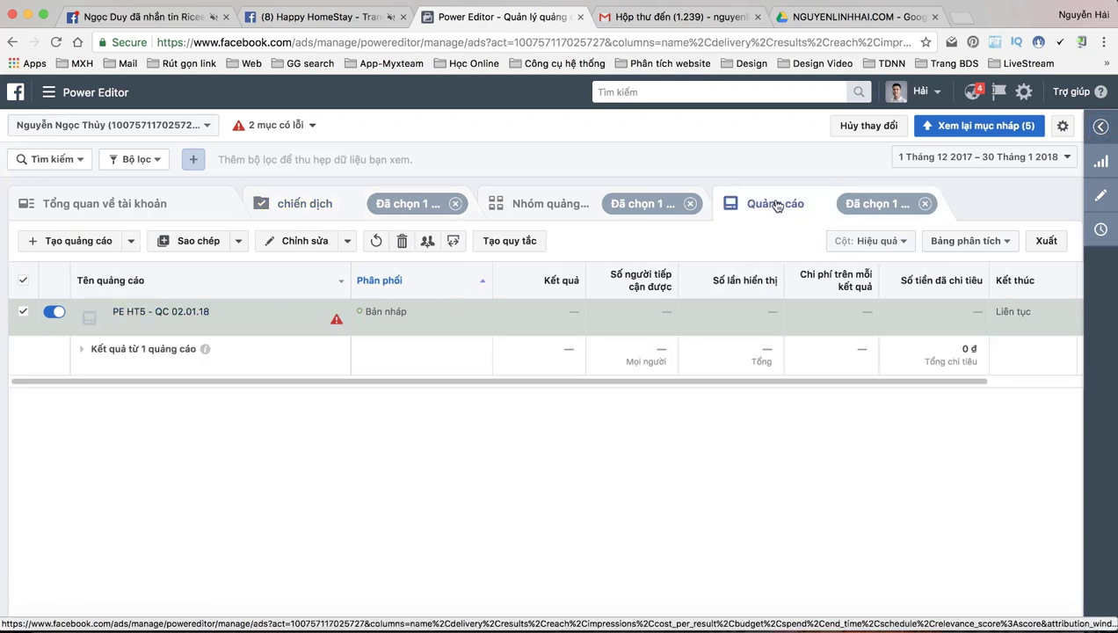
{"action": "mouse_move", "coordinate": [132, 317]}
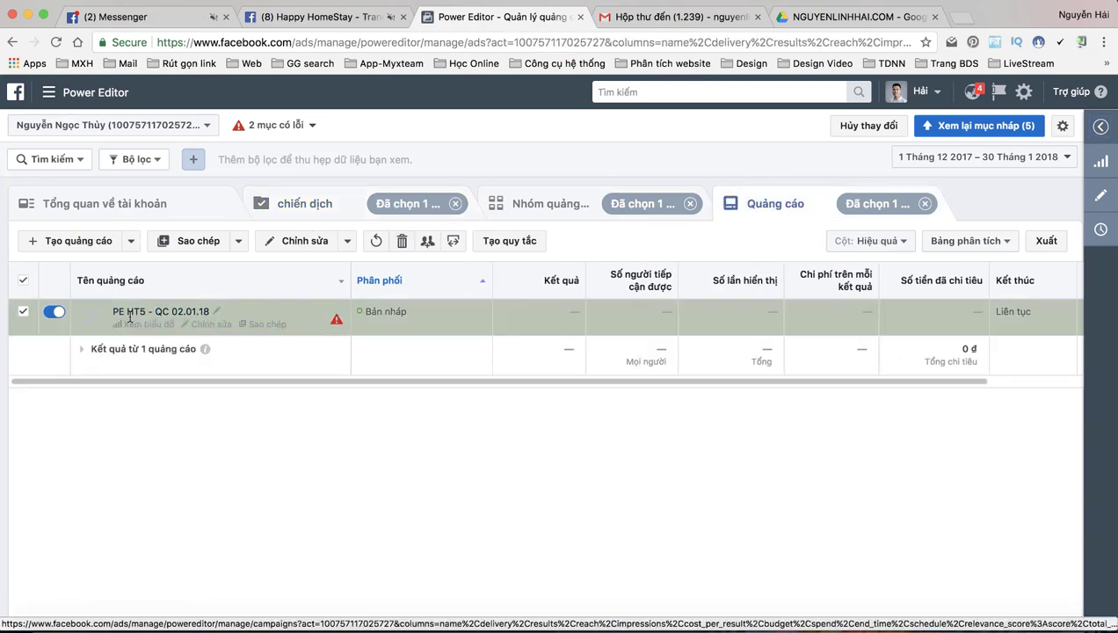
{"action": "left_click", "coordinate": [209, 326]}
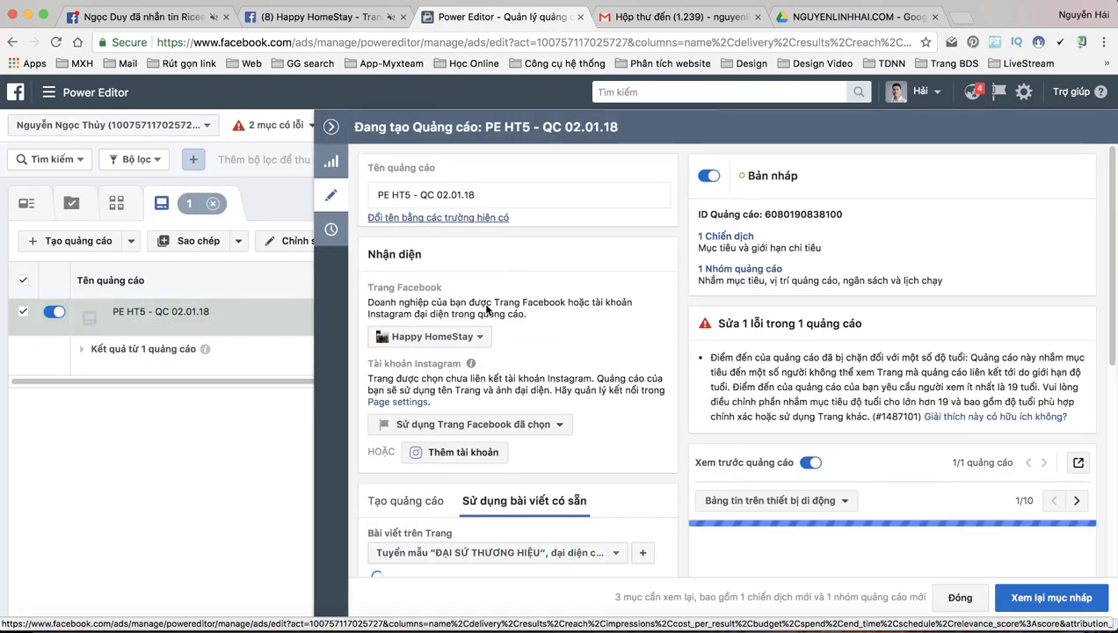
{"action": "left_click", "coordinate": [473, 342]}
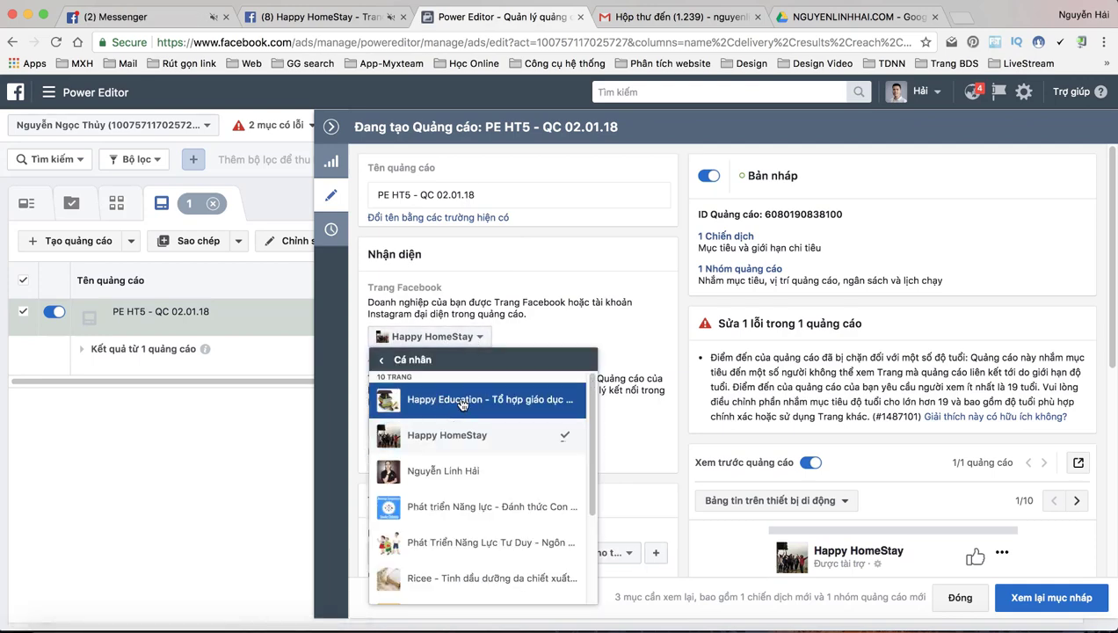
{"action": "left_click", "coordinate": [461, 401]}
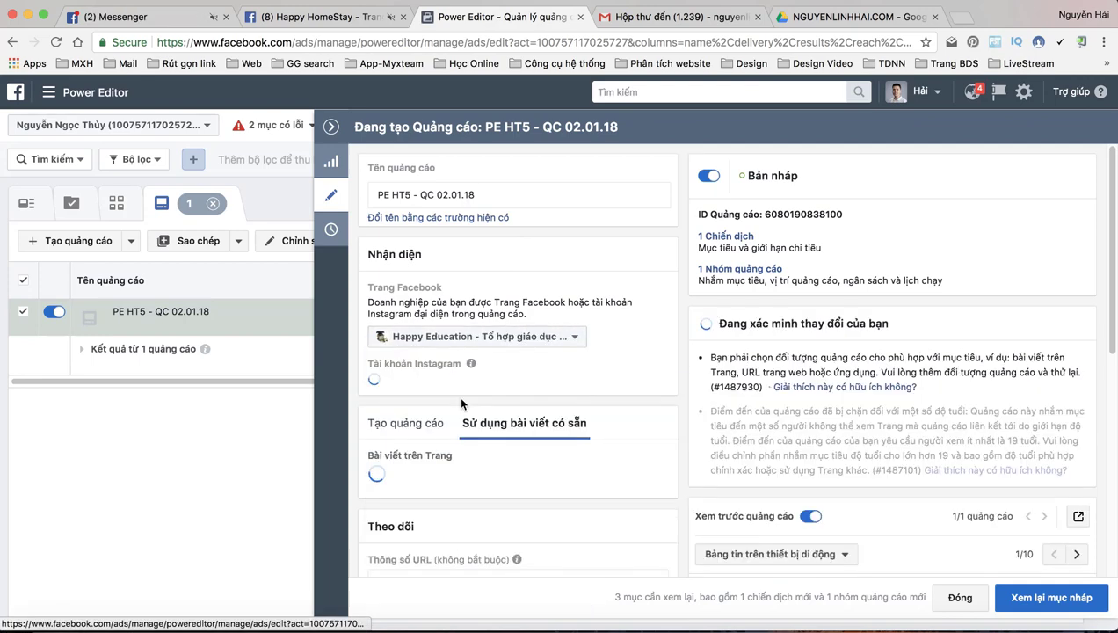
{"action": "left_click", "coordinate": [521, 340]}
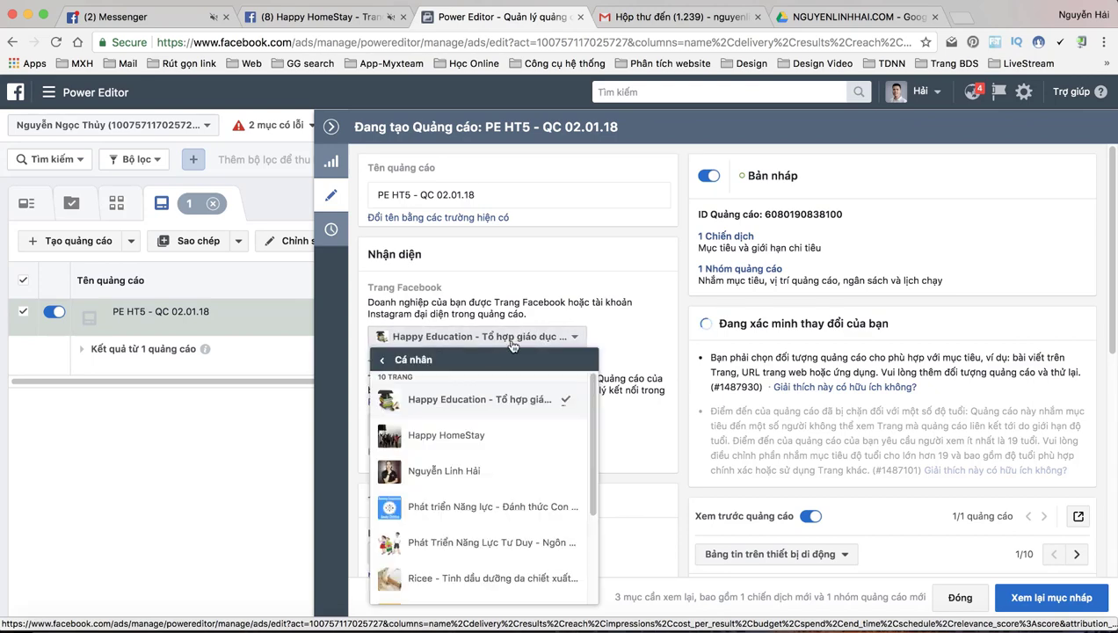
{"action": "left_click", "coordinate": [444, 436]}
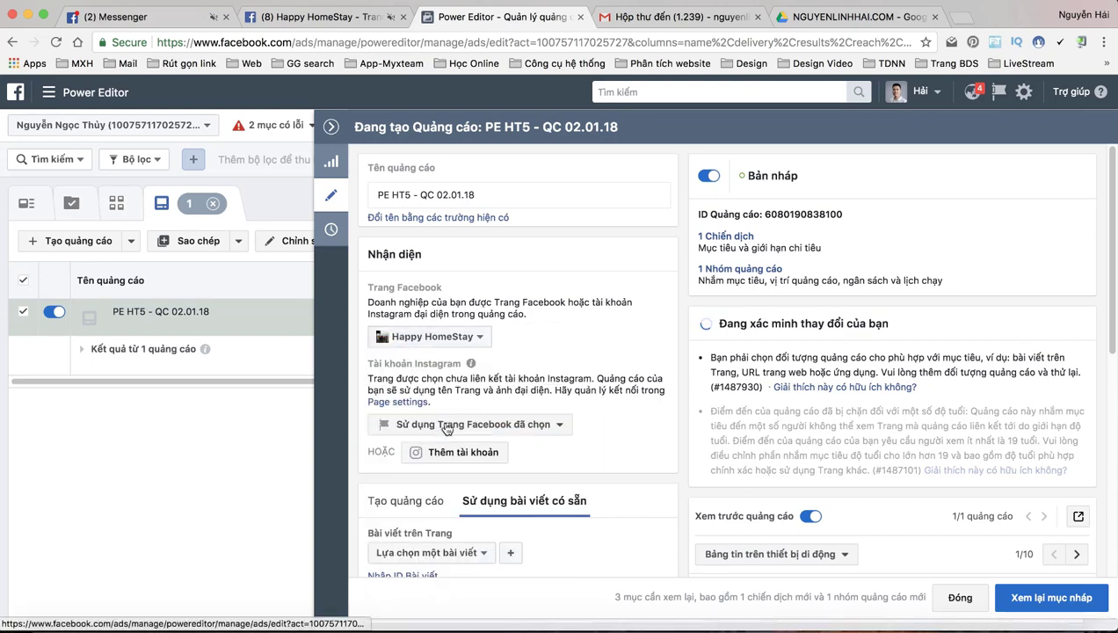
- Use the existing Happy HomeStay post about Hoàng Hoa Thám, dated 8 Tháng 11 2017, as the ad content and close the ad editor
{"action": "scroll", "coordinate": [465, 397], "scroll_direction": "down", "scroll_amount": 1}
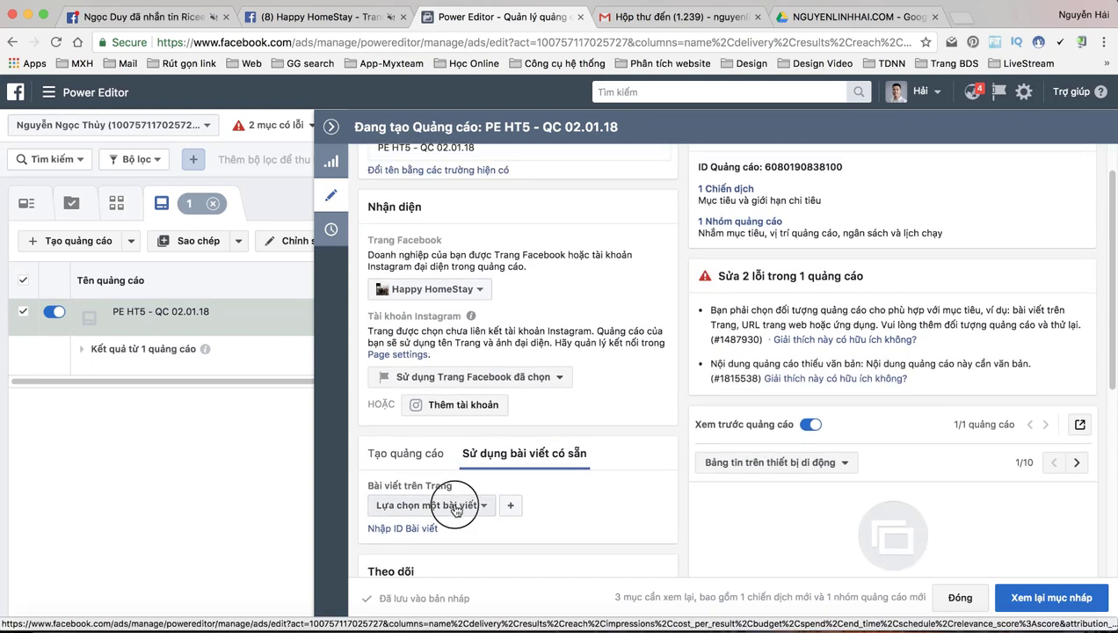
{"action": "left_click", "coordinate": [457, 505]}
{"action": "scroll", "coordinate": [497, 397], "scroll_direction": "down", "scroll_amount": 10}
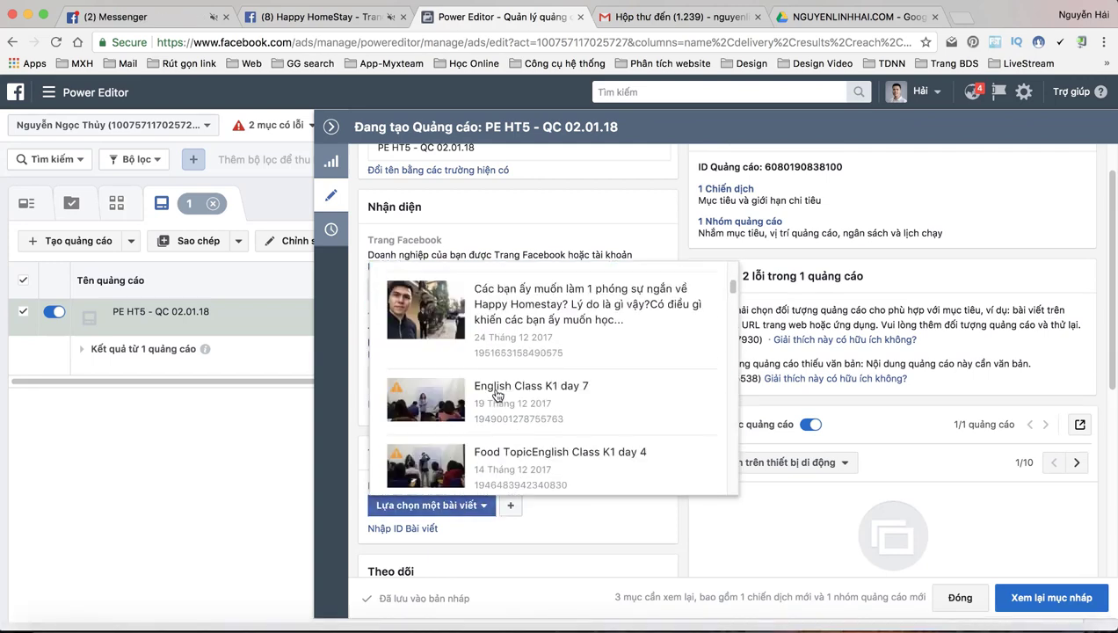
{"action": "scroll", "coordinate": [497, 396], "scroll_direction": "down", "scroll_amount": 5}
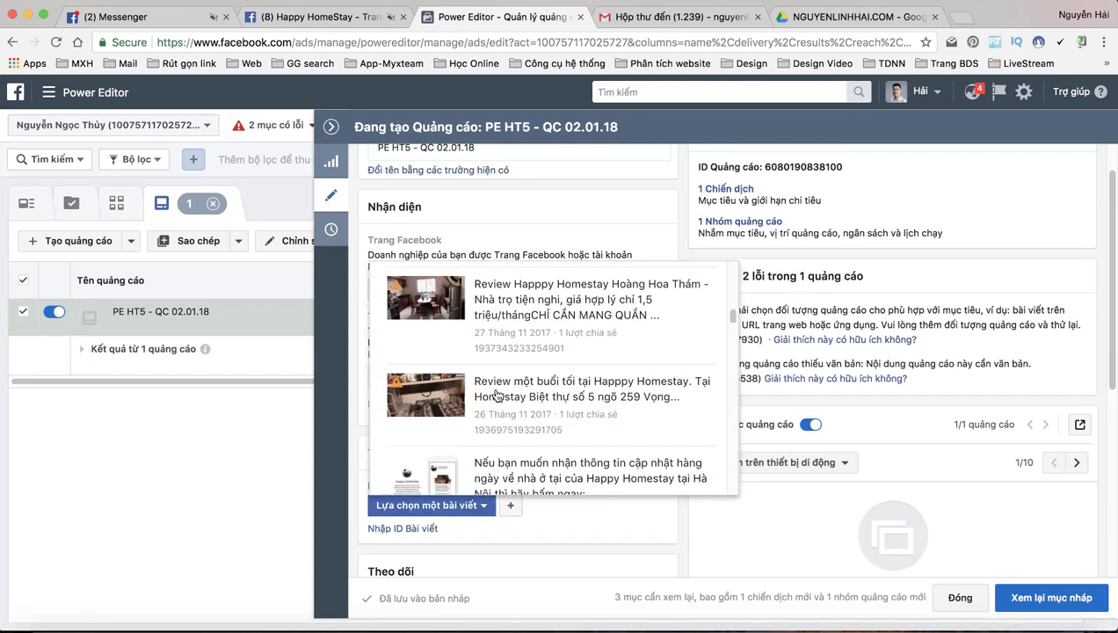
{"action": "scroll", "coordinate": [496, 395], "scroll_direction": "down", "scroll_amount": 1}
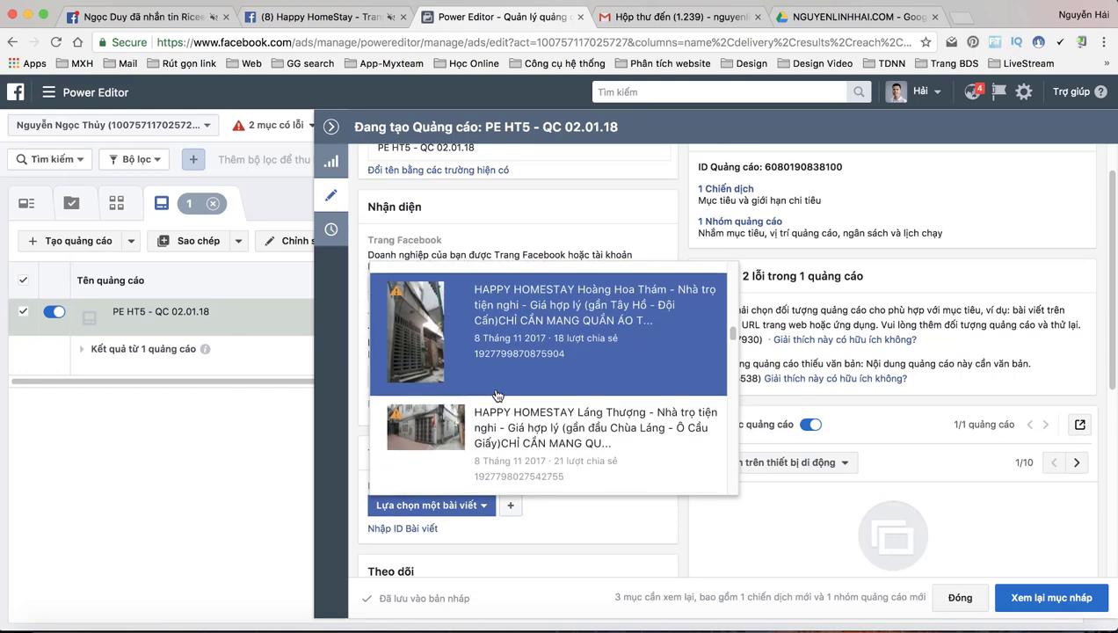
{"action": "left_click", "coordinate": [613, 344]}
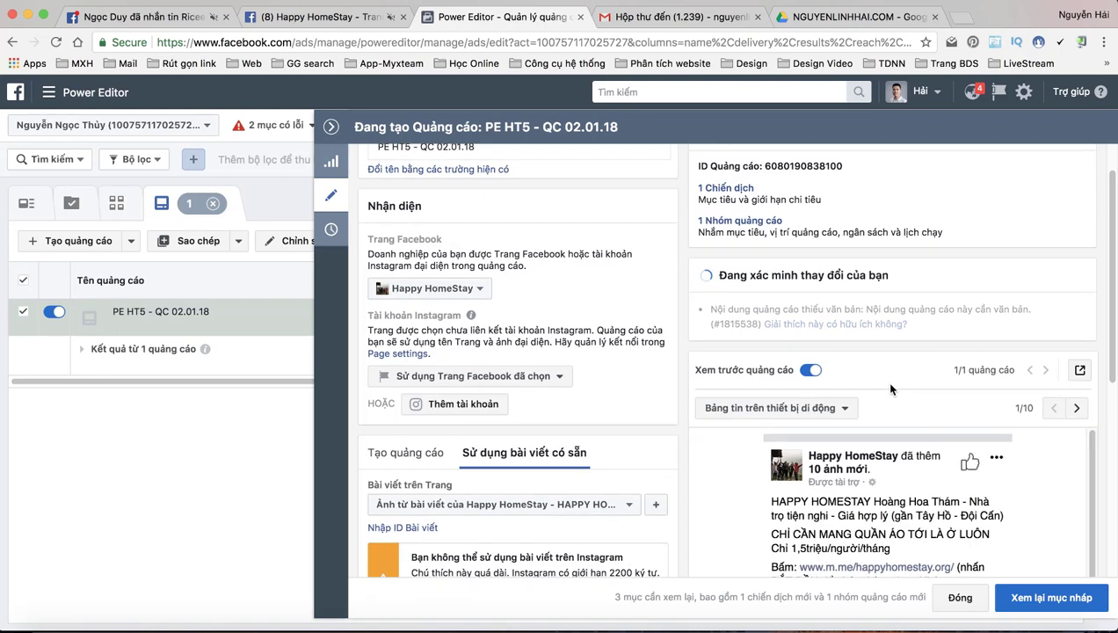
{"action": "scroll", "coordinate": [884, 380], "scroll_direction": "down", "scroll_amount": 3}
{"action": "scroll", "coordinate": [888, 391], "scroll_direction": "down", "scroll_amount": 3}
{"action": "scroll", "coordinate": [752, 393], "scroll_direction": "down", "scroll_amount": 4}
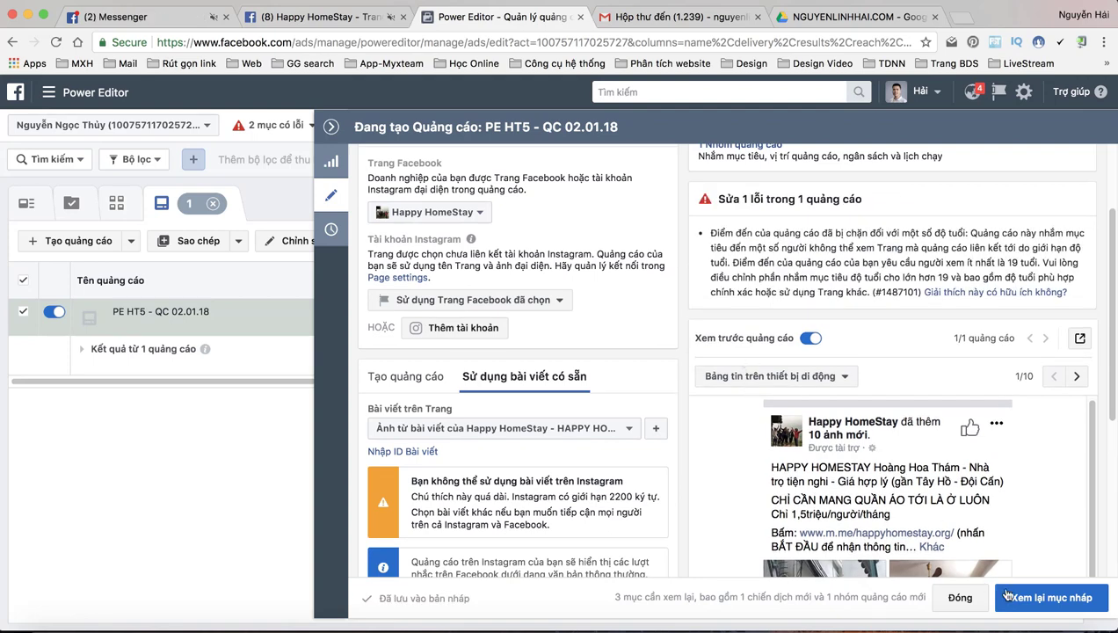
{"action": "left_click", "coordinate": [961, 597]}
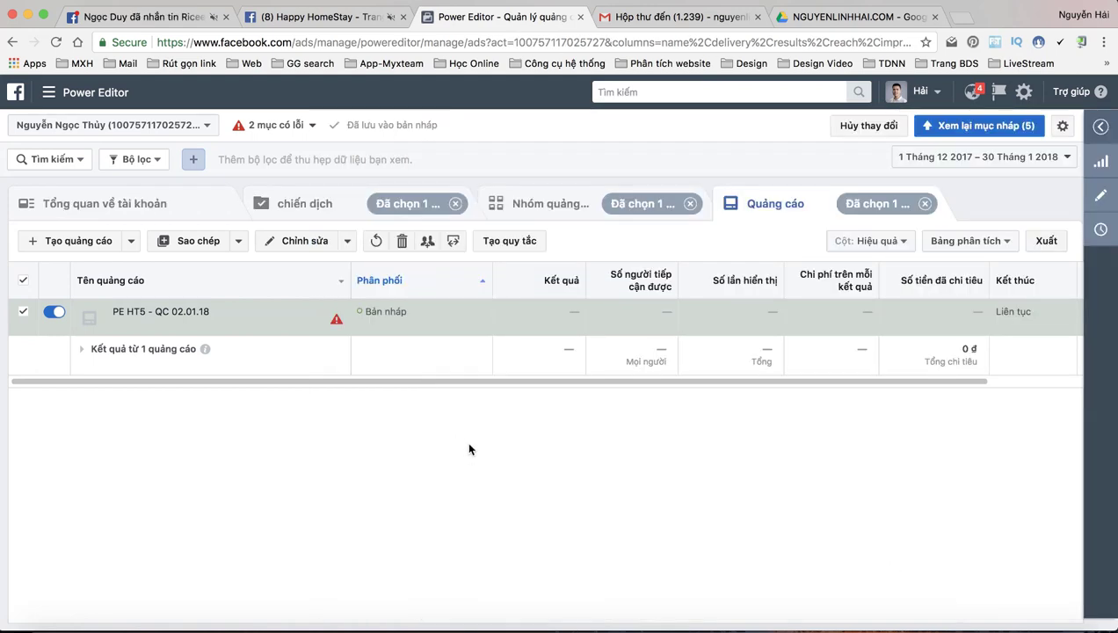
- Open the draft ad set "PE HT5 - nhóm 02.01.18" for editing and give it a lifetime budget of 100000 đ
{"action": "left_click", "coordinate": [532, 206]}
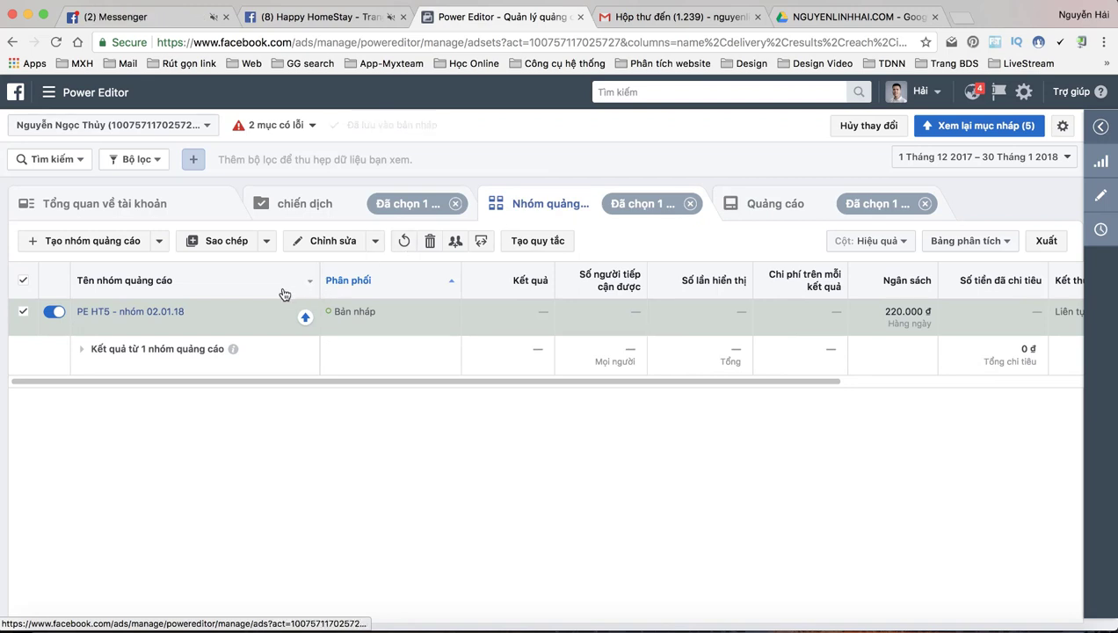
{"action": "mouse_move", "coordinate": [151, 326]}
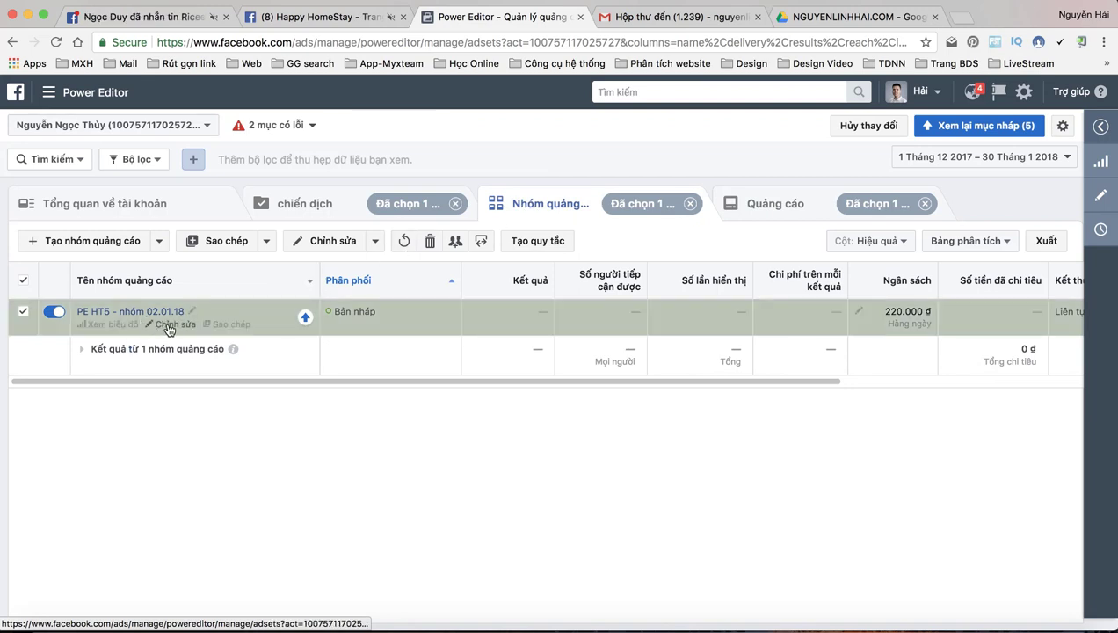
{"action": "left_click", "coordinate": [169, 326]}
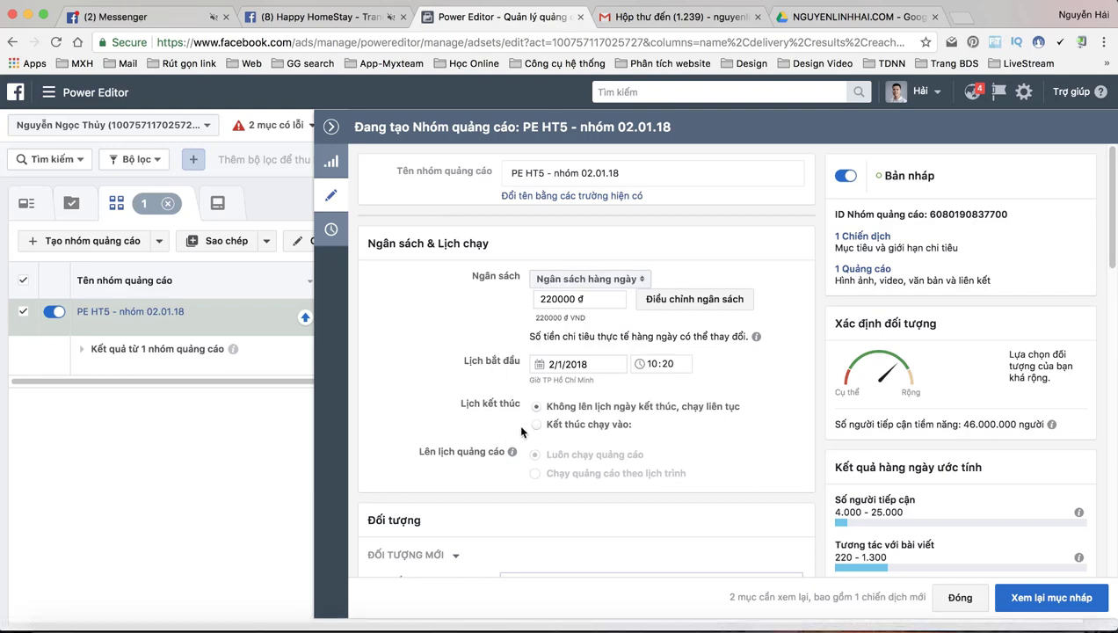
{"action": "left_click", "coordinate": [581, 280]}
{"action": "left_click", "coordinate": [580, 298]}
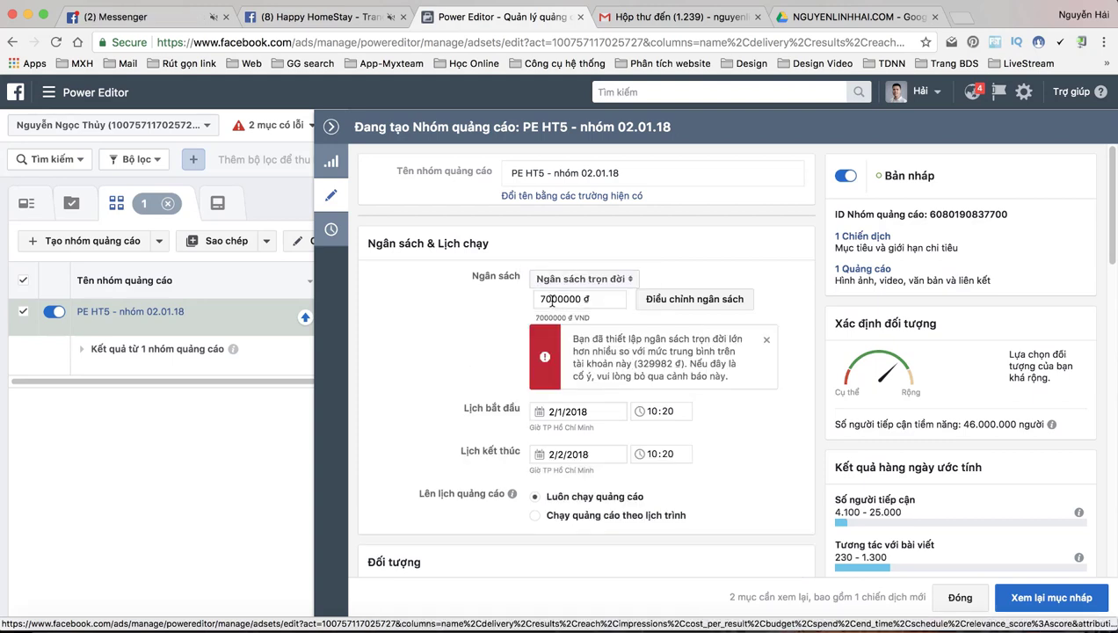
{"action": "left_click_drag", "start_coordinate": [552, 299], "coordinate": [540, 304]}
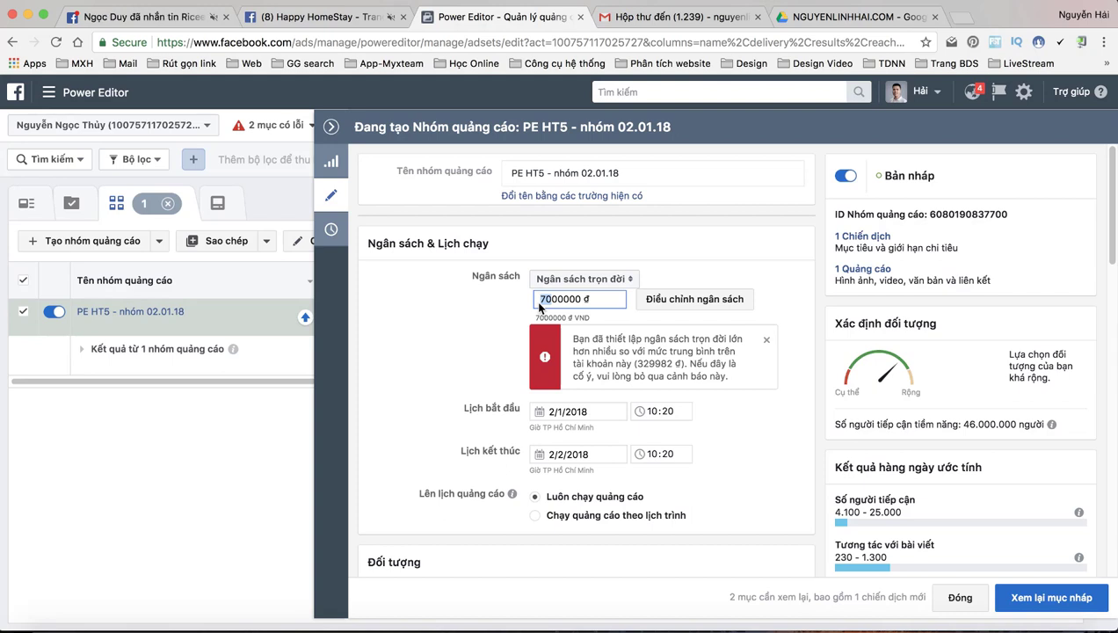
{"action": "type", "text": "1"}
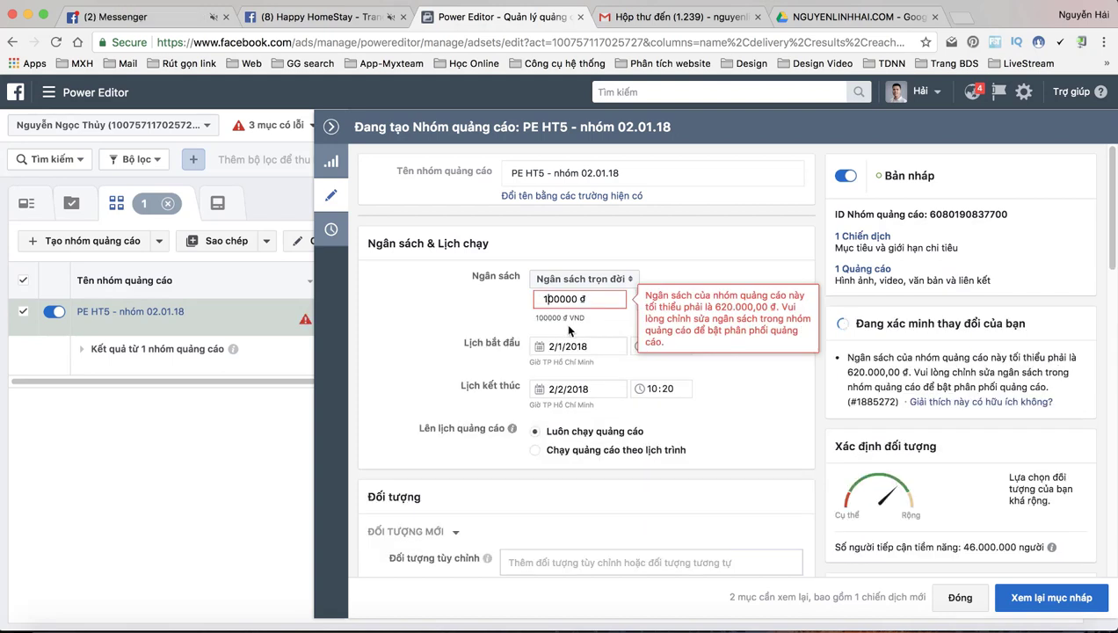
- Set the ad set's schedule to end on 7/1/2018
{"action": "left_click", "coordinate": [567, 390]}
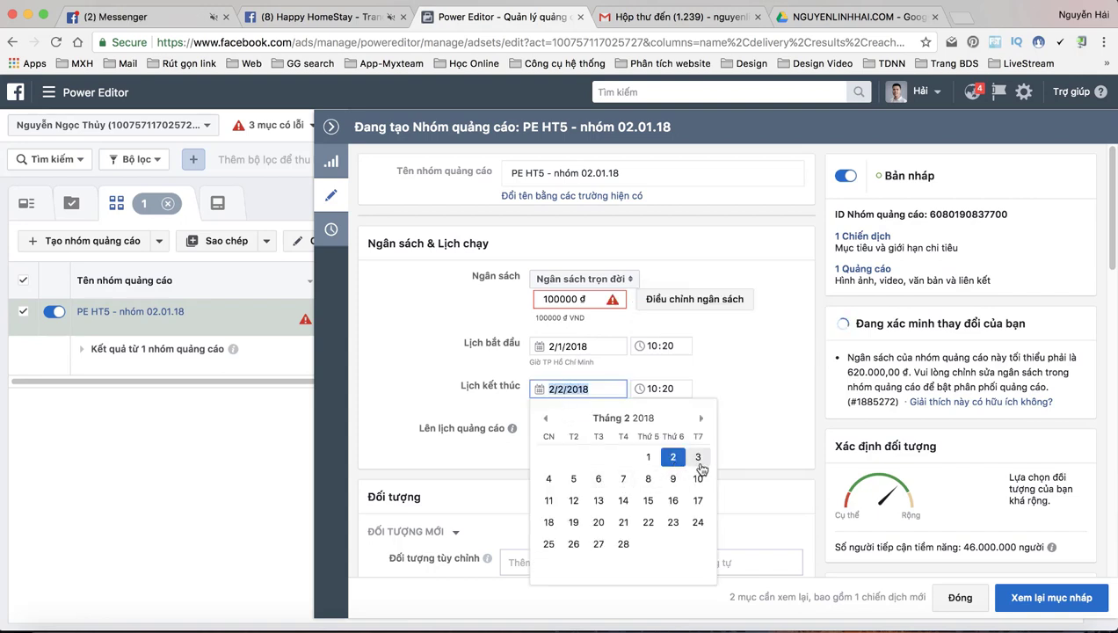
{"action": "left_click", "coordinate": [622, 479]}
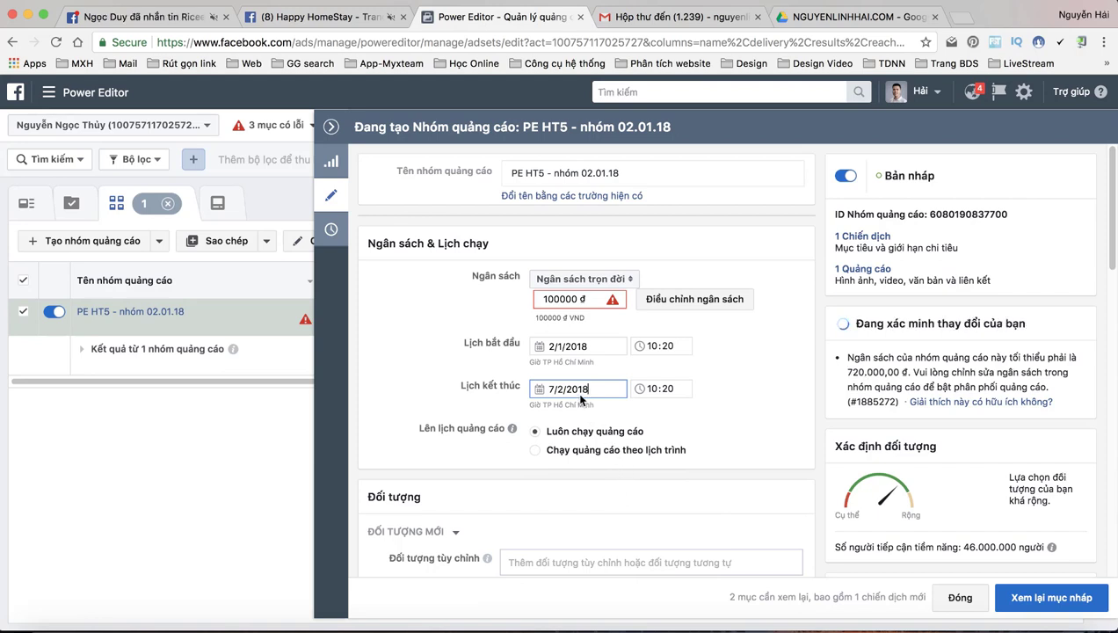
{"action": "left_click", "coordinate": [569, 388]}
{"action": "left_click", "coordinate": [547, 417]}
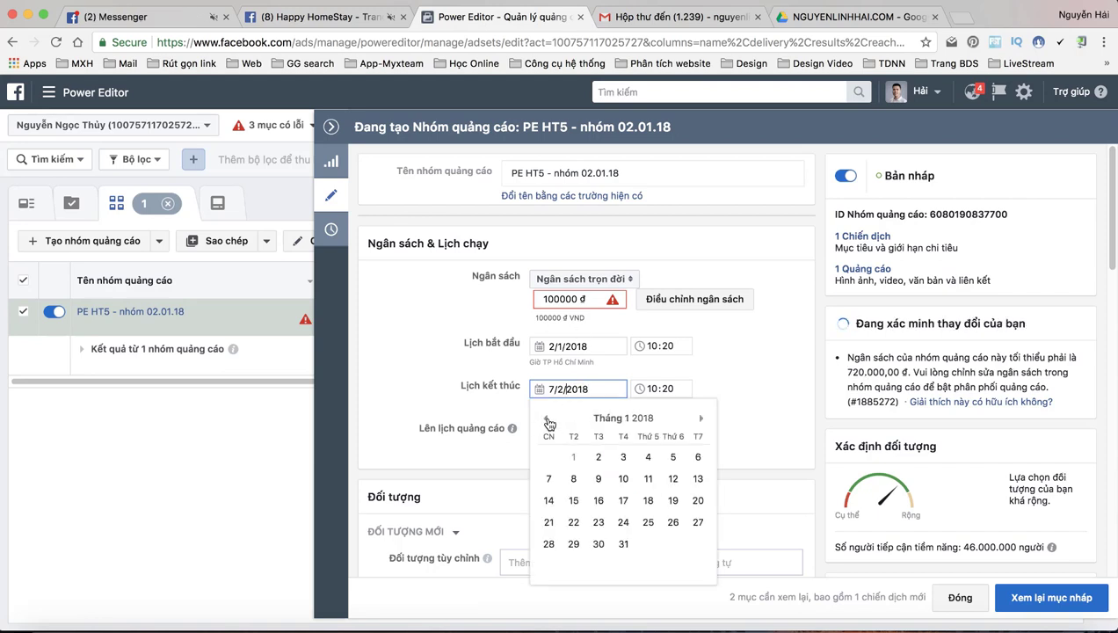
{"action": "left_click", "coordinate": [551, 479]}
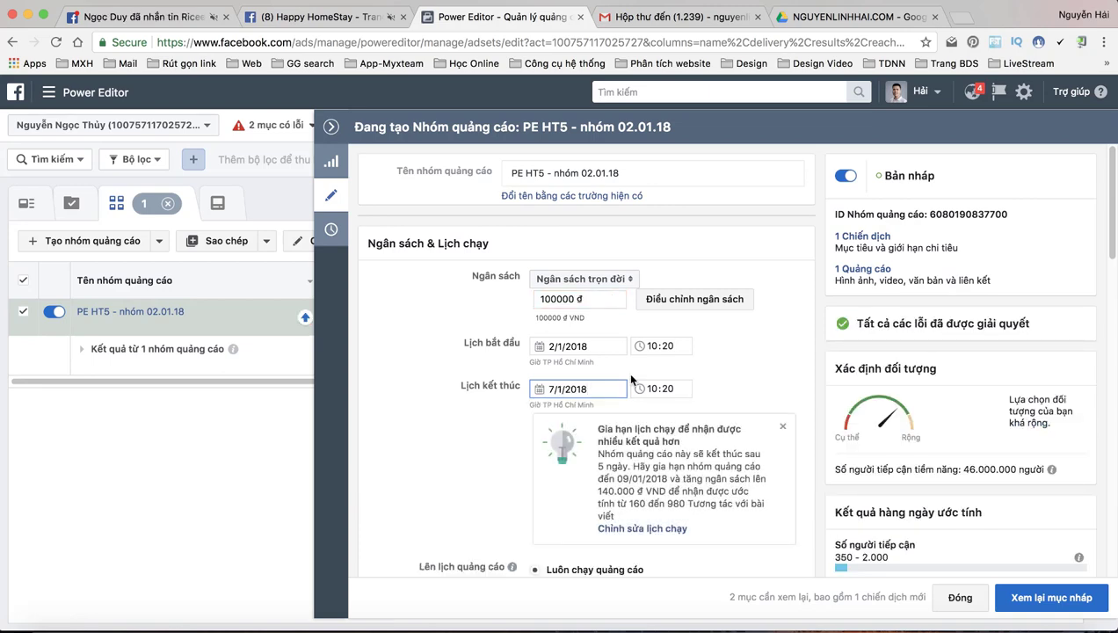
- Run the ads on a schedule and mark the hours from 7h to the end of the day for every day of the week
{"action": "scroll", "coordinate": [511, 392], "scroll_direction": "down", "scroll_amount": 3}
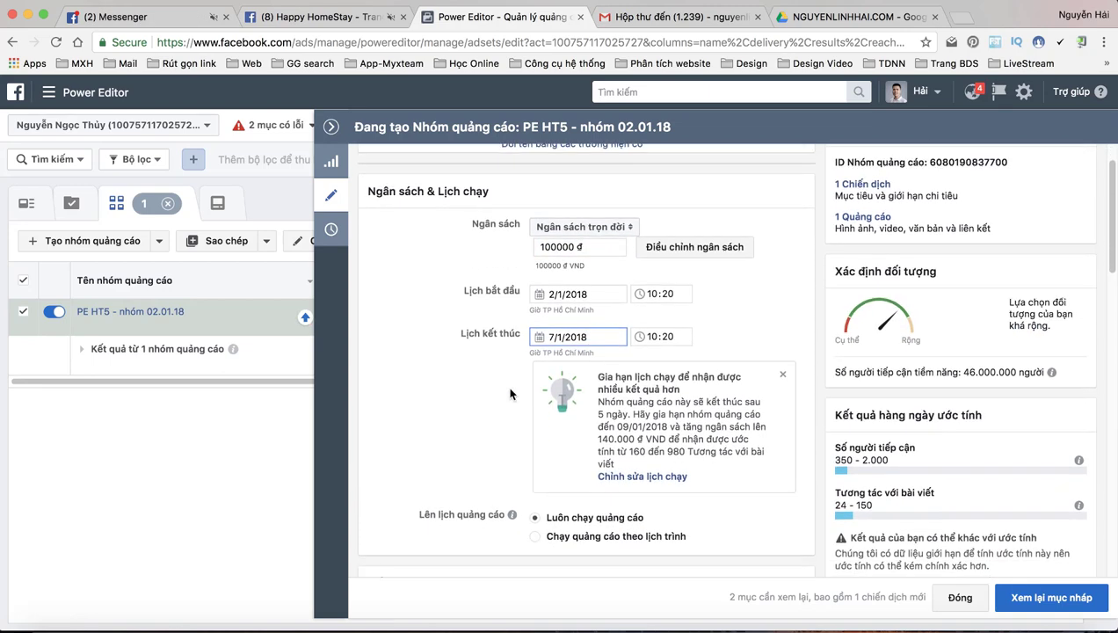
{"action": "scroll", "coordinate": [514, 409], "scroll_direction": "up", "scroll_amount": 1}
{"action": "left_click", "coordinate": [535, 458]}
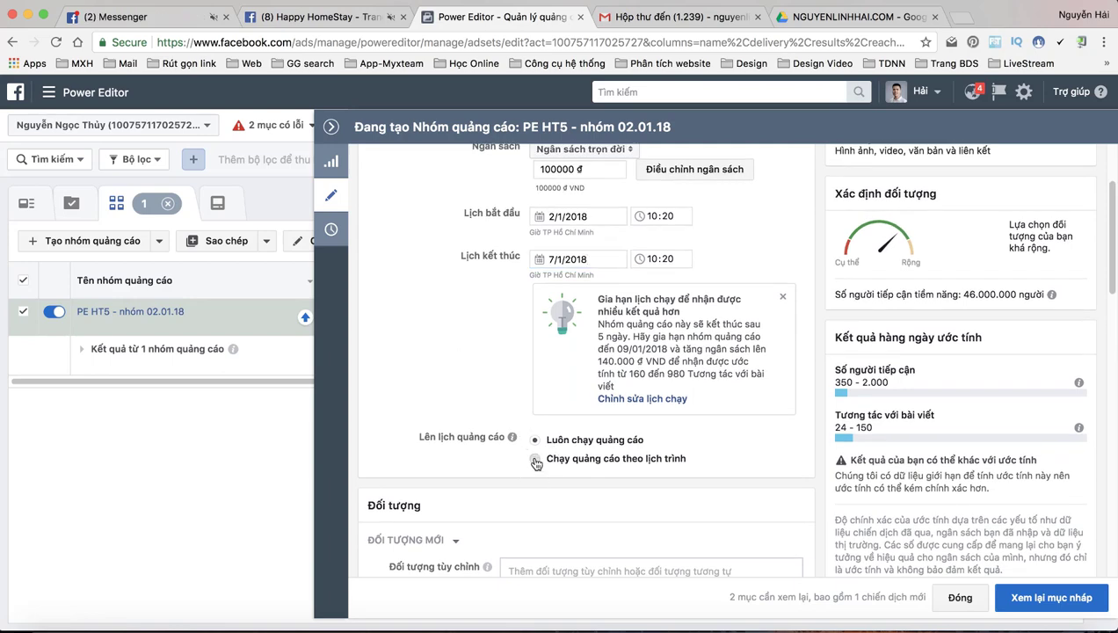
{"action": "scroll", "coordinate": [532, 448], "scroll_direction": "down", "scroll_amount": 8}
{"action": "scroll", "coordinate": [533, 445], "scroll_direction": "up", "scroll_amount": 2}
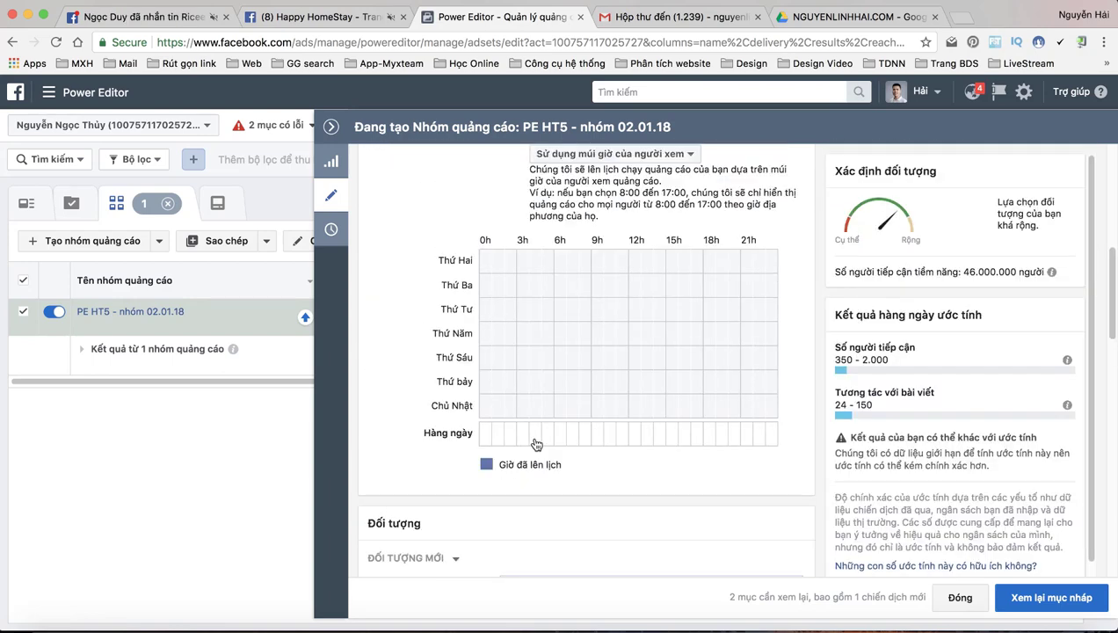
{"action": "left_click_drag", "start_coordinate": [573, 444], "coordinate": [780, 443]}
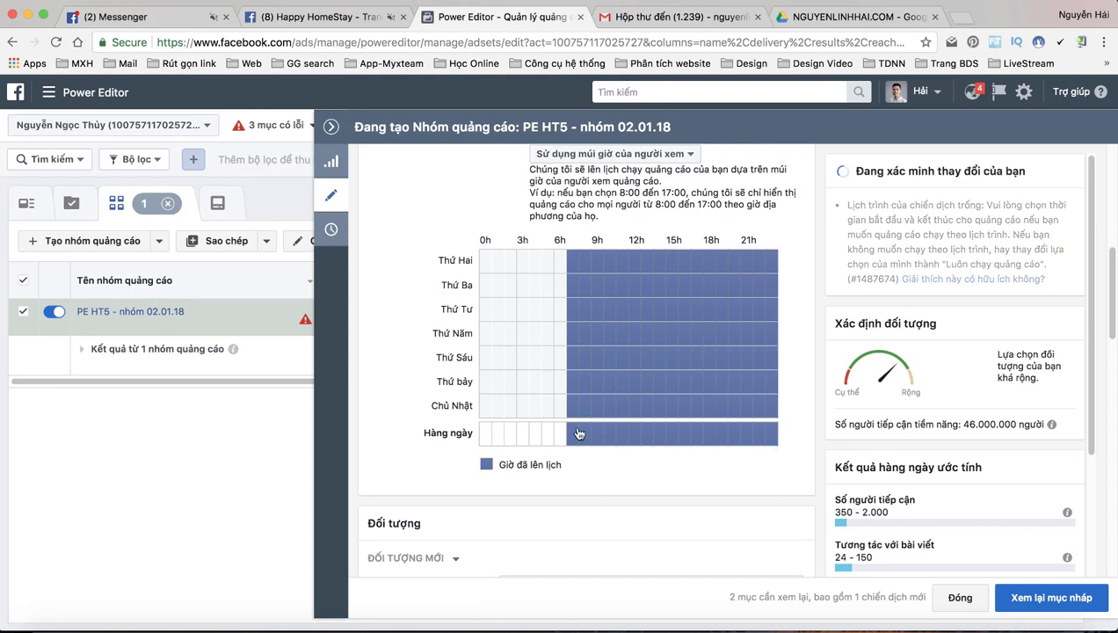
- Replace the ad set's new audience with the saved audience "HT5 PE - nhóm 01.01.18"
{"action": "scroll", "coordinate": [397, 389], "scroll_direction": "down", "scroll_amount": 5}
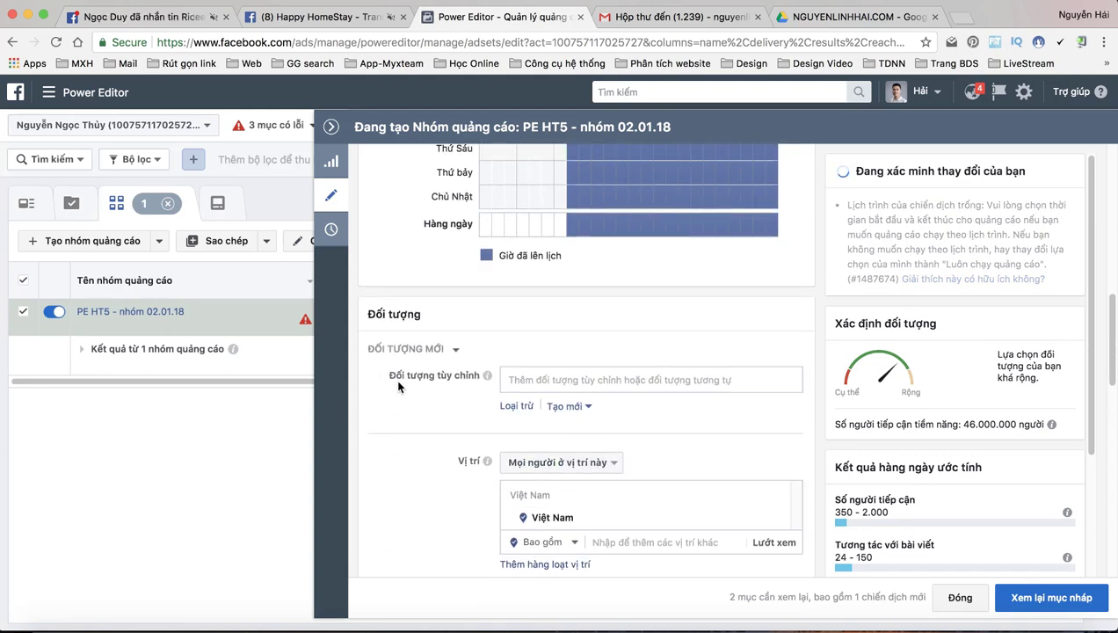
{"action": "scroll", "coordinate": [397, 387], "scroll_direction": "down", "scroll_amount": 2}
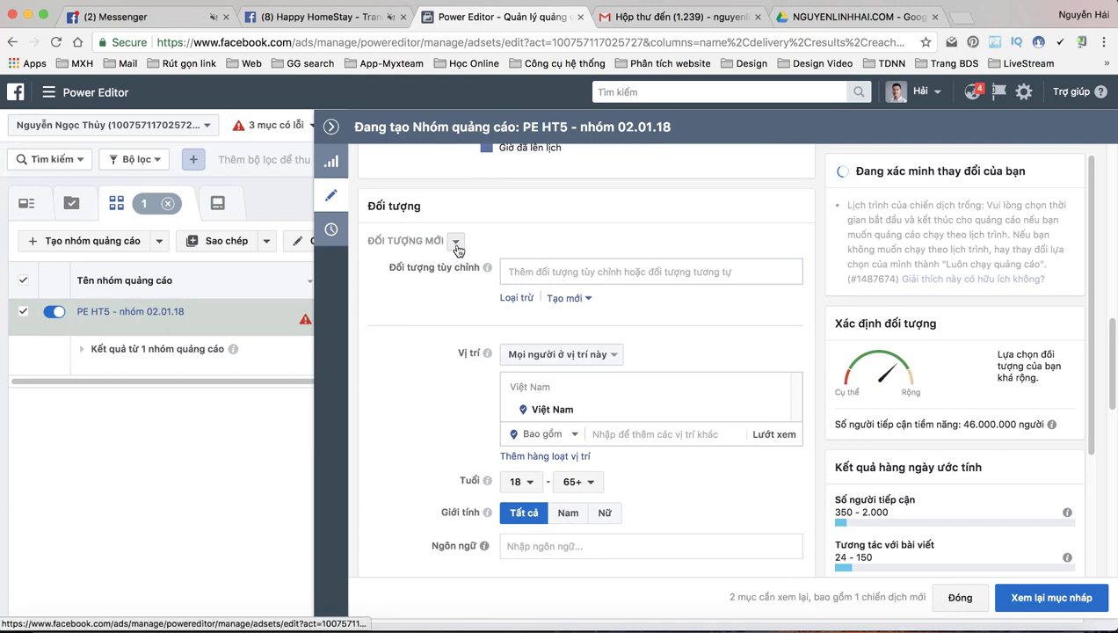
{"action": "left_click", "coordinate": [456, 249]}
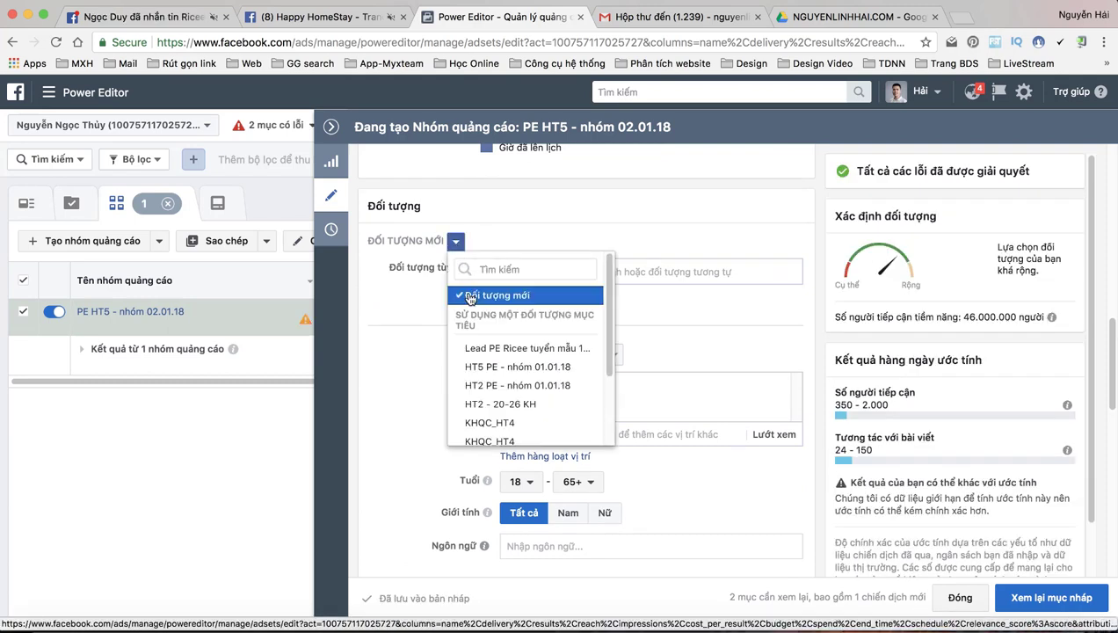
{"action": "mouse_move", "coordinate": [488, 352]}
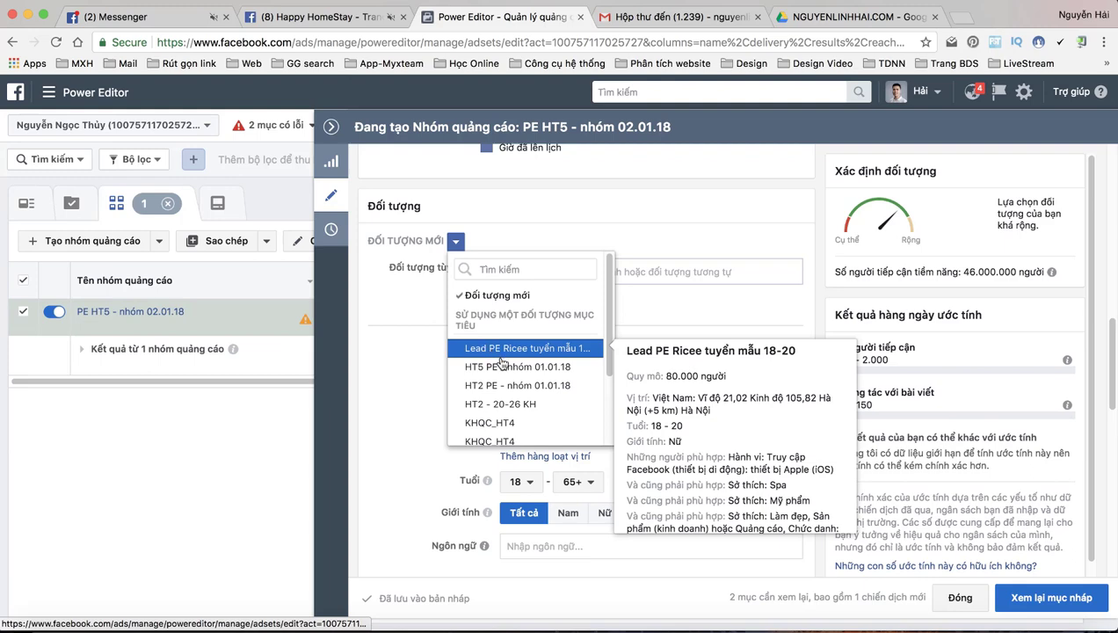
{"action": "mouse_move", "coordinate": [507, 369]}
{"action": "left_click", "coordinate": [508, 371]}
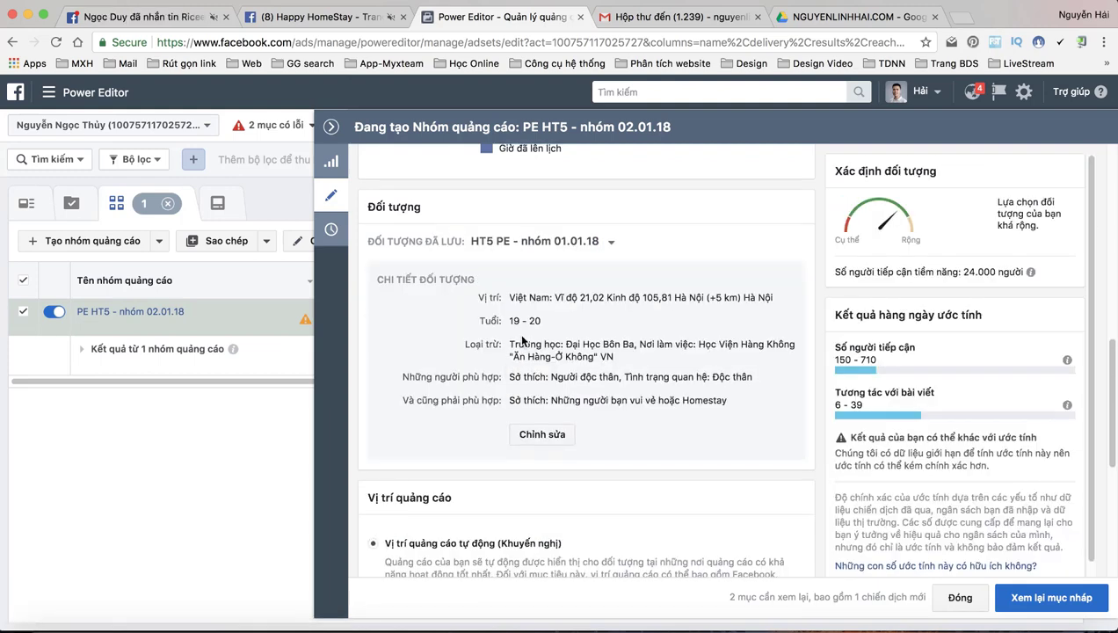
- Examine the saved audience's location map, age, gender, detailed targeting and exclusions, and close its editor without changes
{"action": "left_click", "coordinate": [542, 435]}
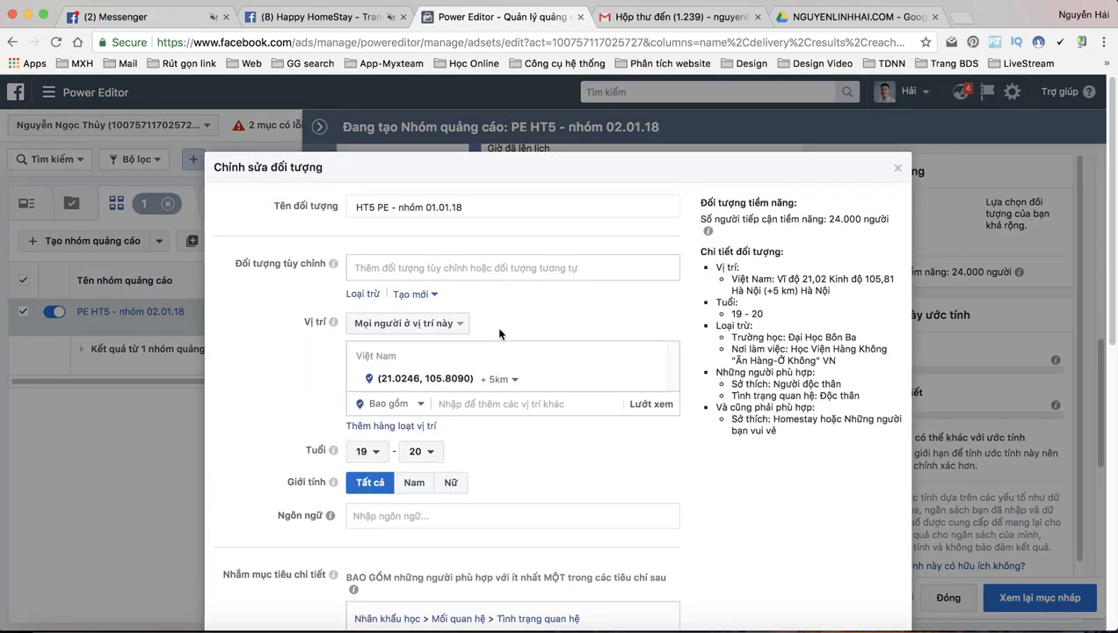
{"action": "scroll", "coordinate": [500, 334], "scroll_direction": "down", "scroll_amount": 2}
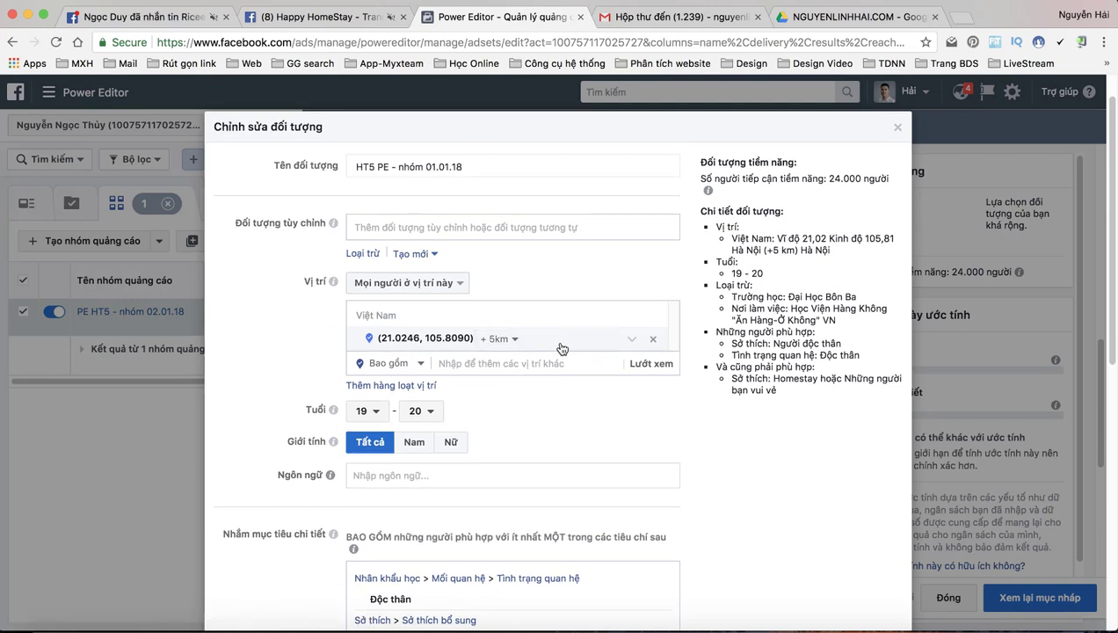
{"action": "left_click", "coordinate": [563, 345]}
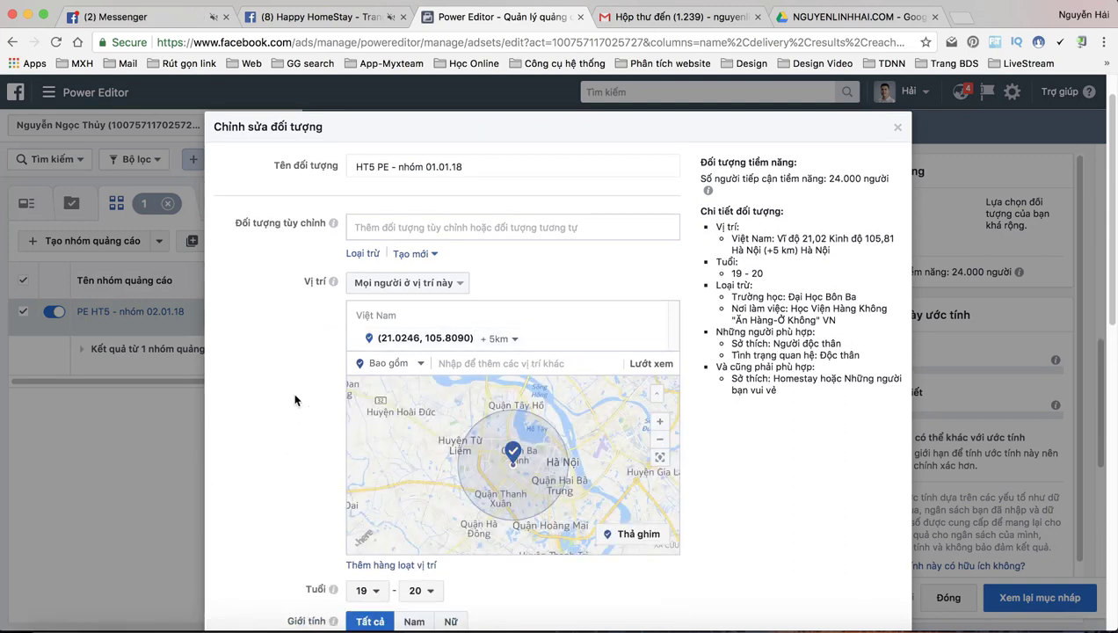
{"action": "scroll", "coordinate": [296, 401], "scroll_direction": "down", "scroll_amount": 5}
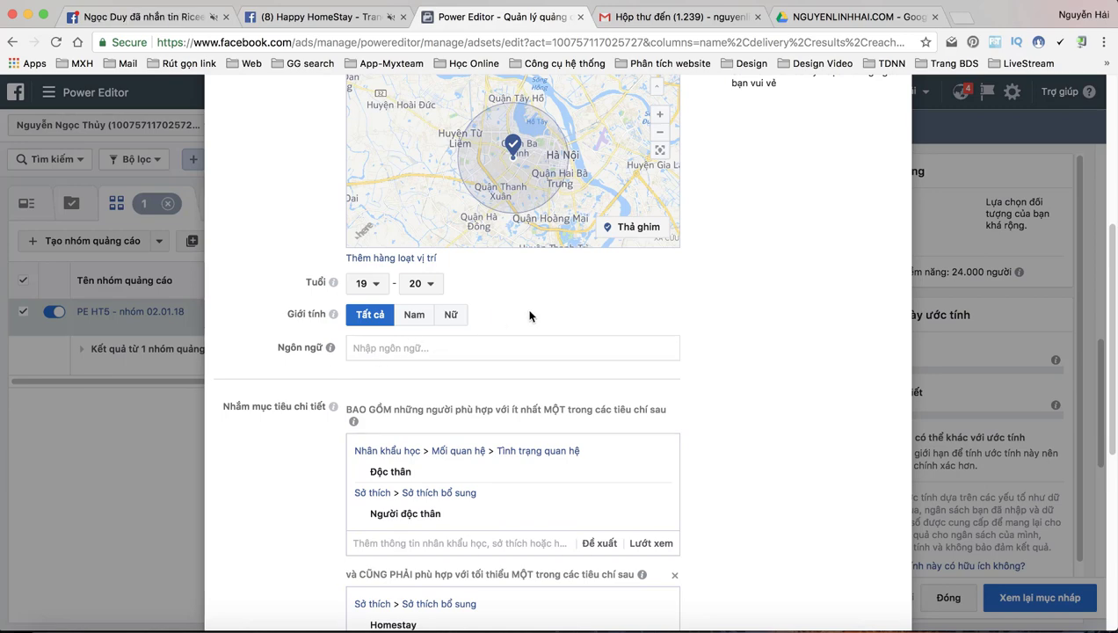
{"action": "scroll", "coordinate": [528, 317], "scroll_direction": "down", "scroll_amount": 5}
{"action": "scroll", "coordinate": [530, 314], "scroll_direction": "down", "scroll_amount": 4}
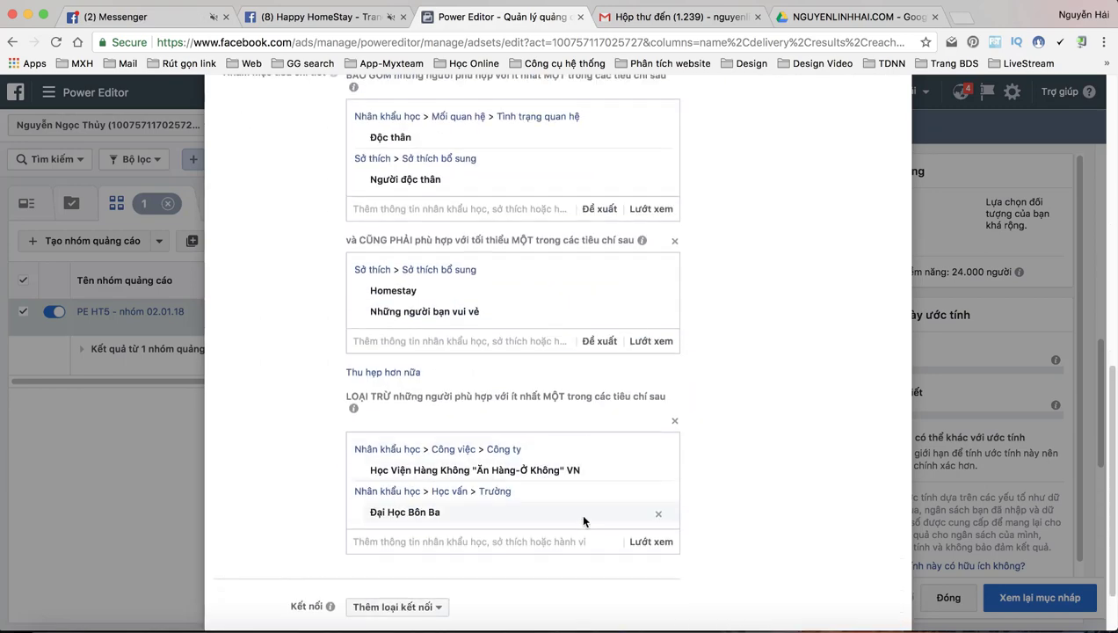
{"action": "scroll", "coordinate": [706, 462], "scroll_direction": "up", "scroll_amount": 10}
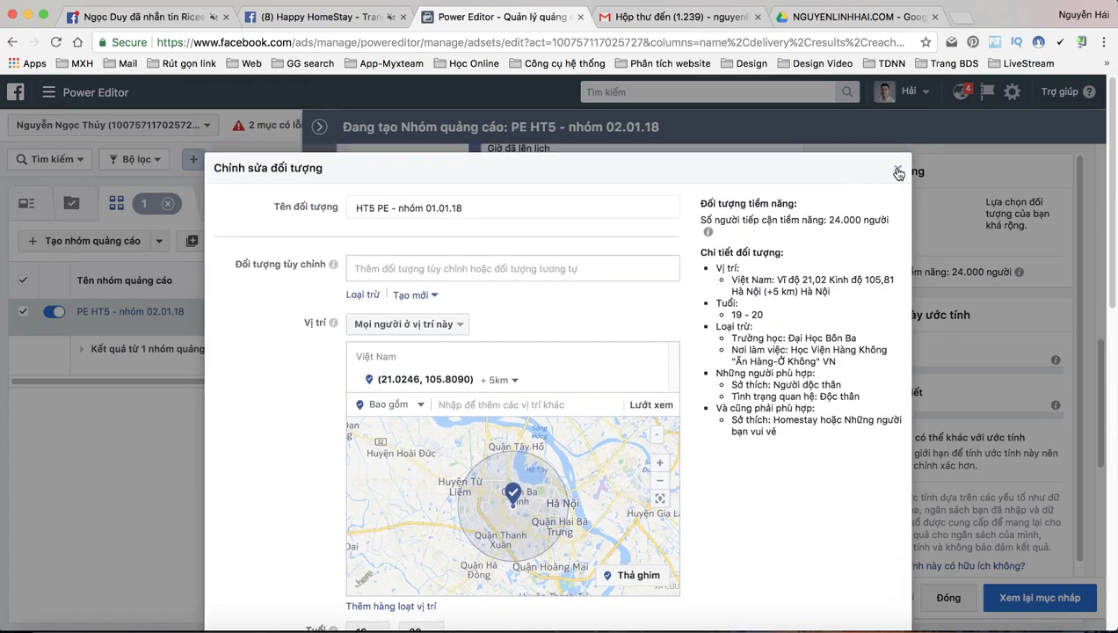
{"action": "left_click", "coordinate": [897, 172]}
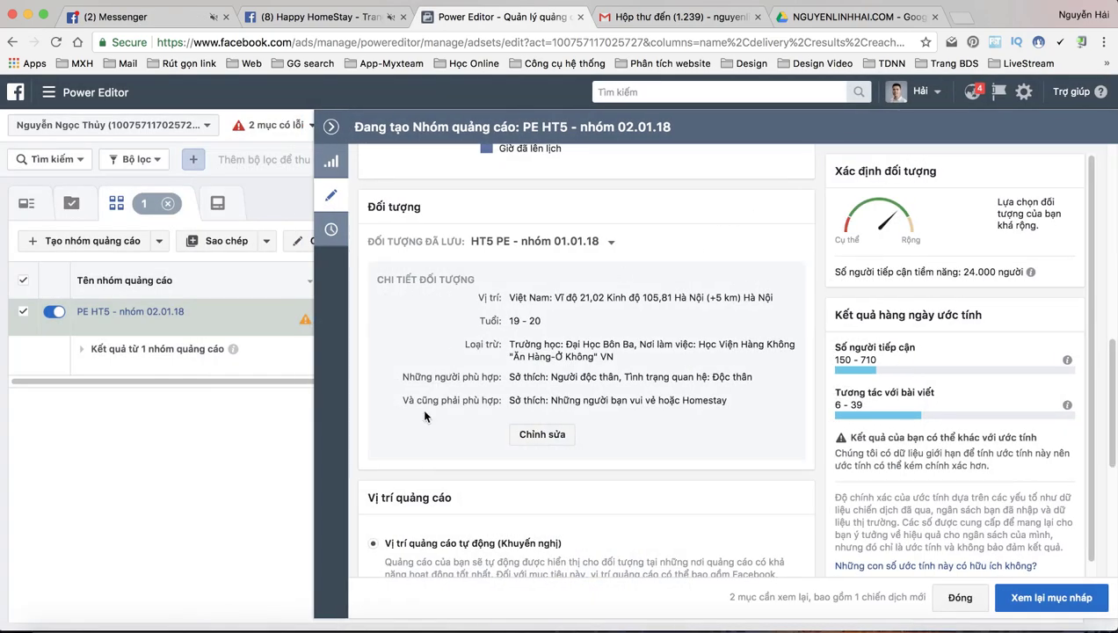
- Check the ad set's placement and delivery optimisation settings, keep them as they are, and close the ad set editor
{"action": "scroll", "coordinate": [424, 415], "scroll_direction": "down", "scroll_amount": 4}
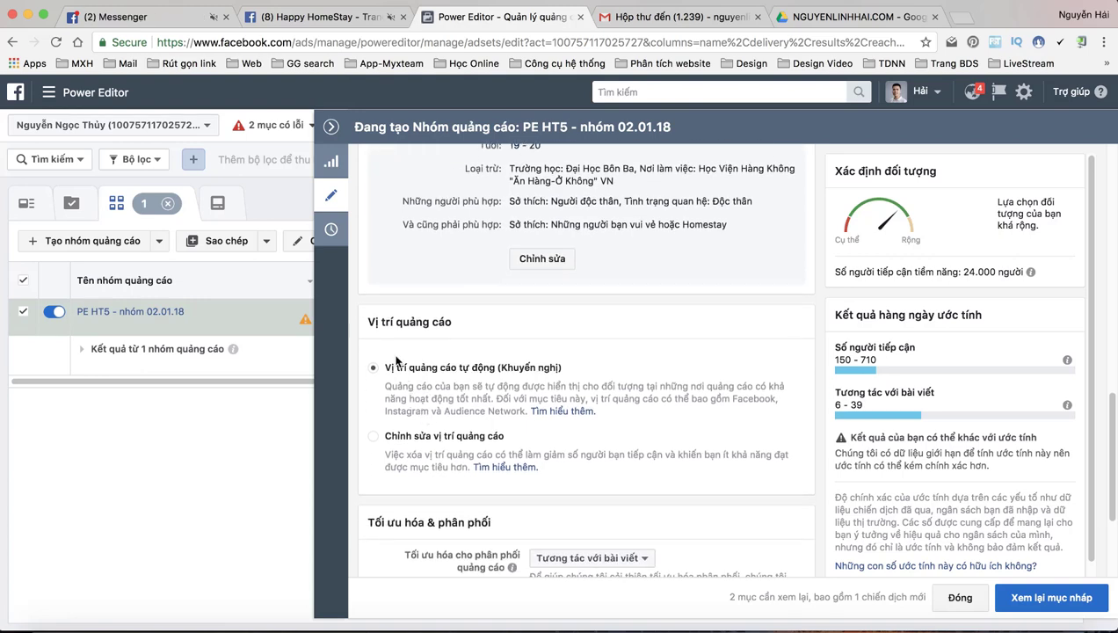
{"action": "scroll", "coordinate": [429, 375], "scroll_direction": "down", "scroll_amount": 4}
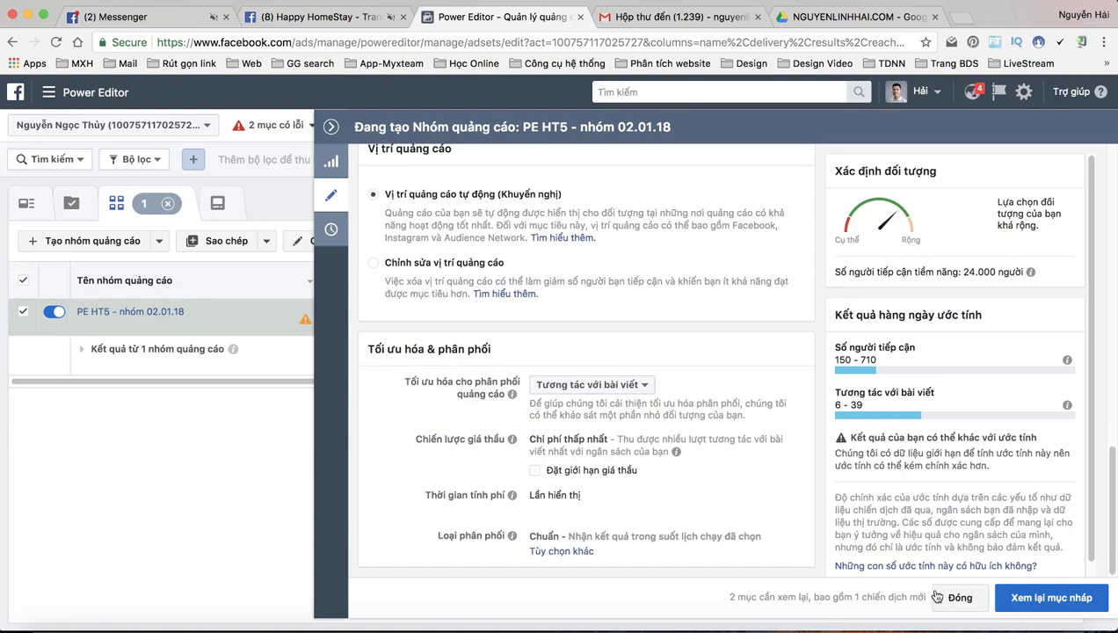
{"action": "left_click", "coordinate": [954, 598]}
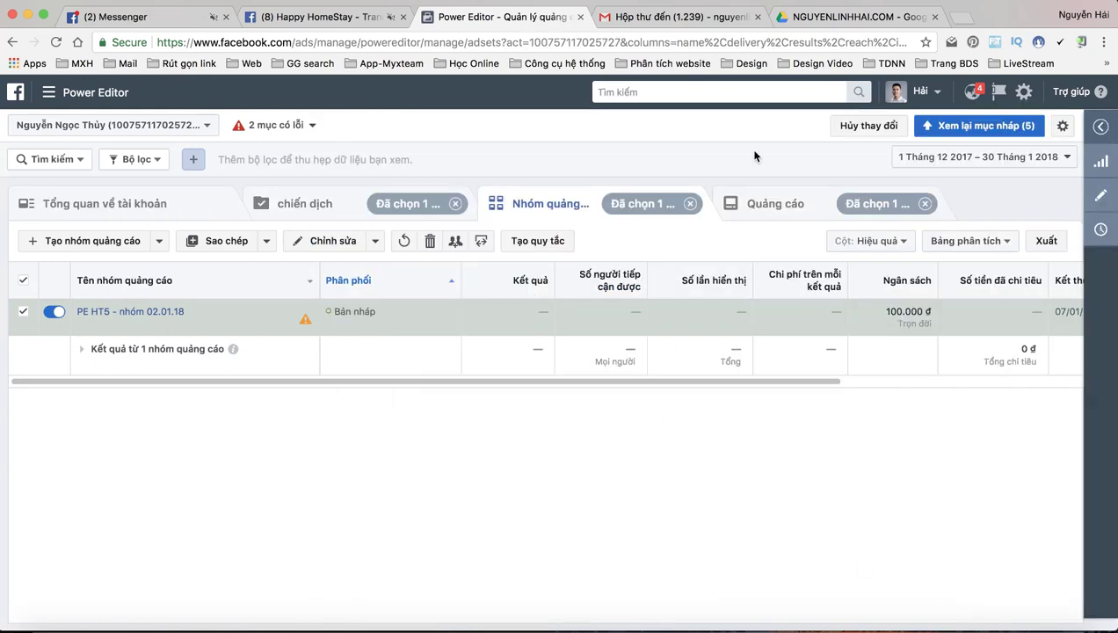
- Review the draft items, leave out all the ad sets and the ad, and confirm only the campaign draft
{"action": "left_click", "coordinate": [958, 128]}
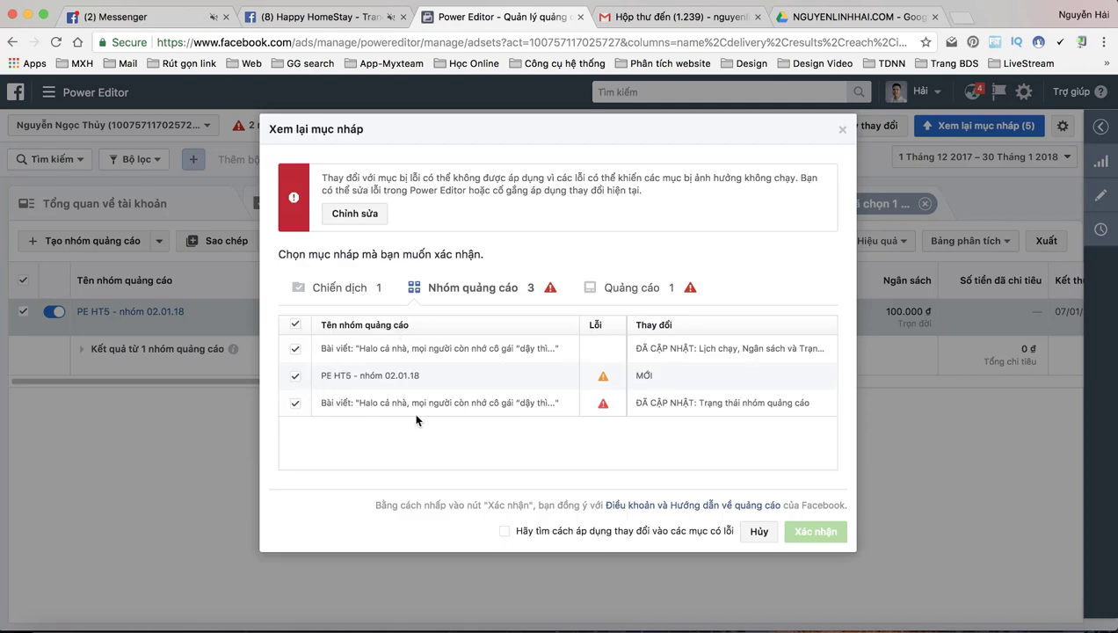
{"action": "left_click", "coordinate": [296, 349]}
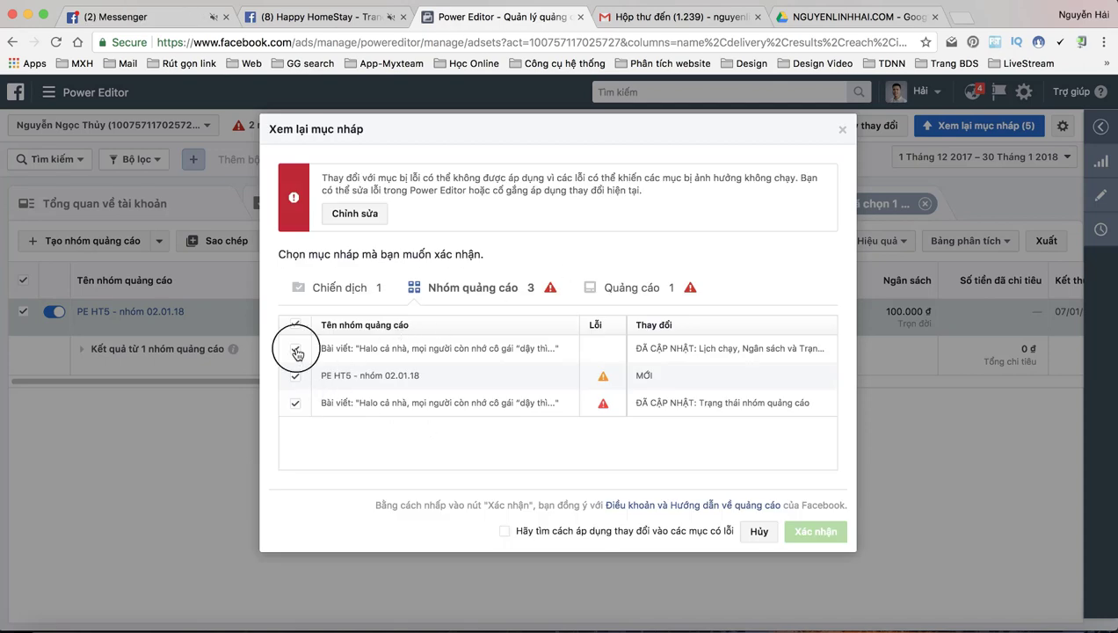
{"action": "left_click", "coordinate": [296, 403]}
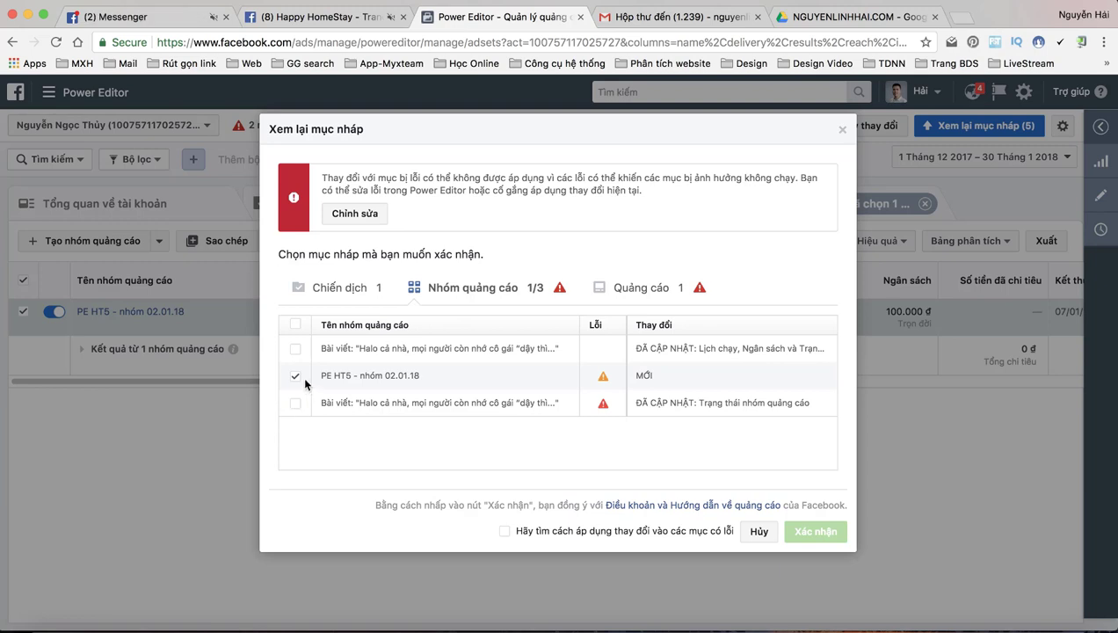
{"action": "left_click", "coordinate": [296, 349]}
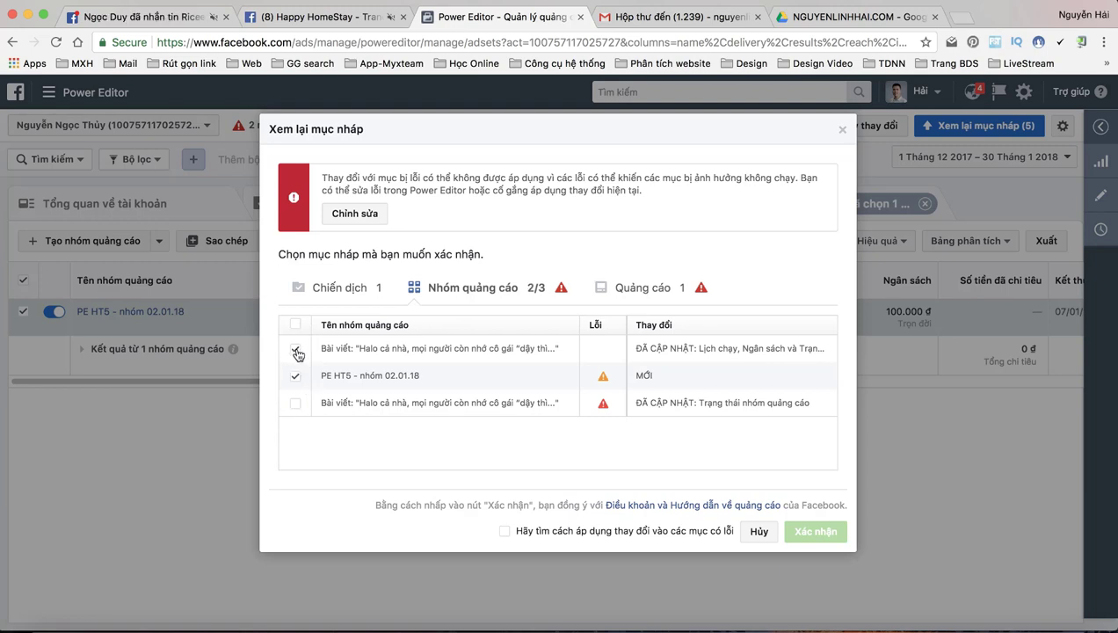
{"action": "left_click", "coordinate": [295, 377]}
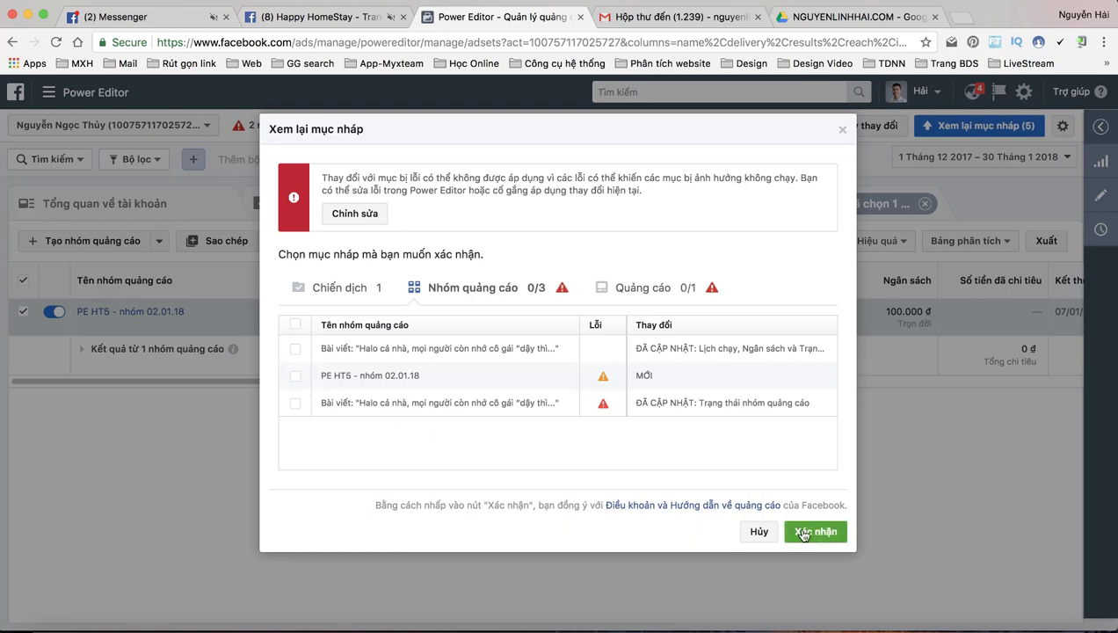
{"action": "left_click", "coordinate": [815, 531]}
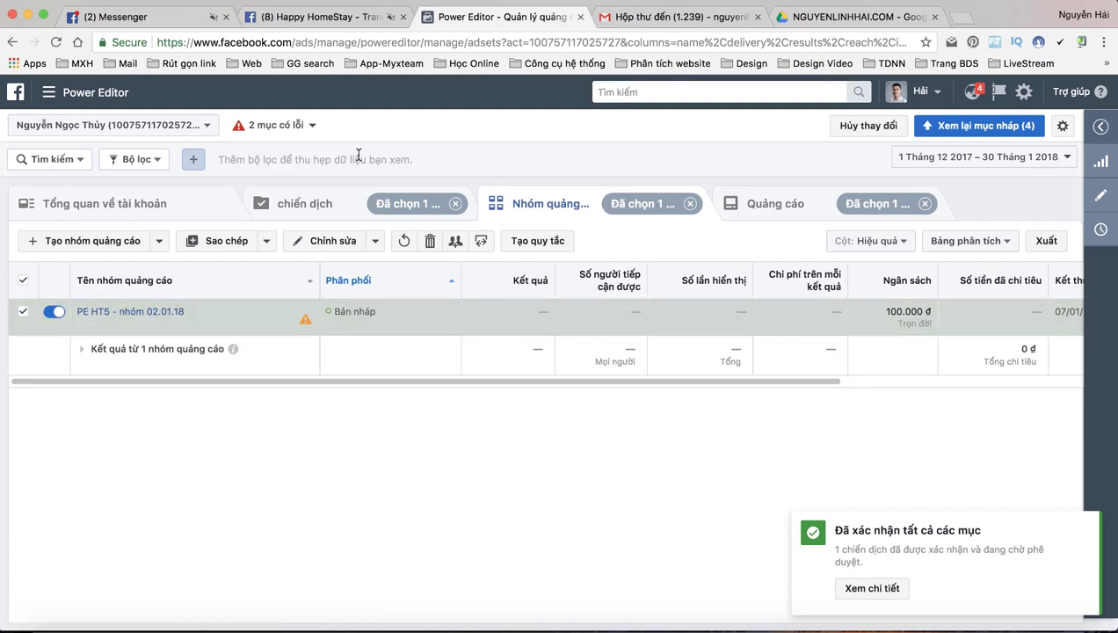
- Open the draft ad "PE HT5 - QC 02.01.18" for editing
{"action": "left_click", "coordinate": [769, 206]}
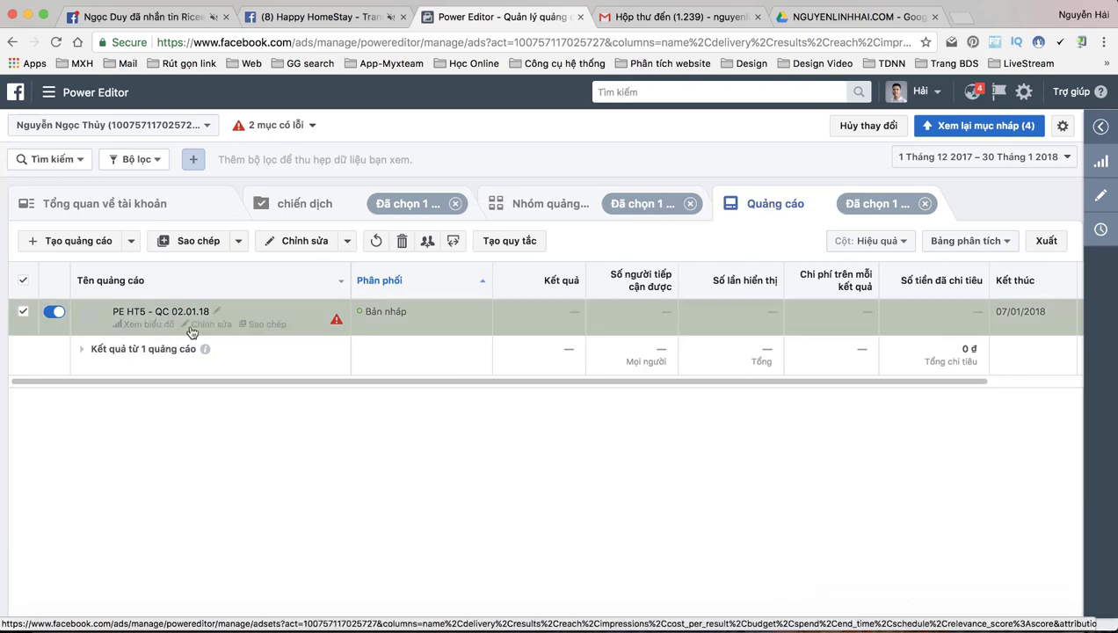
{"action": "left_click", "coordinate": [207, 323]}
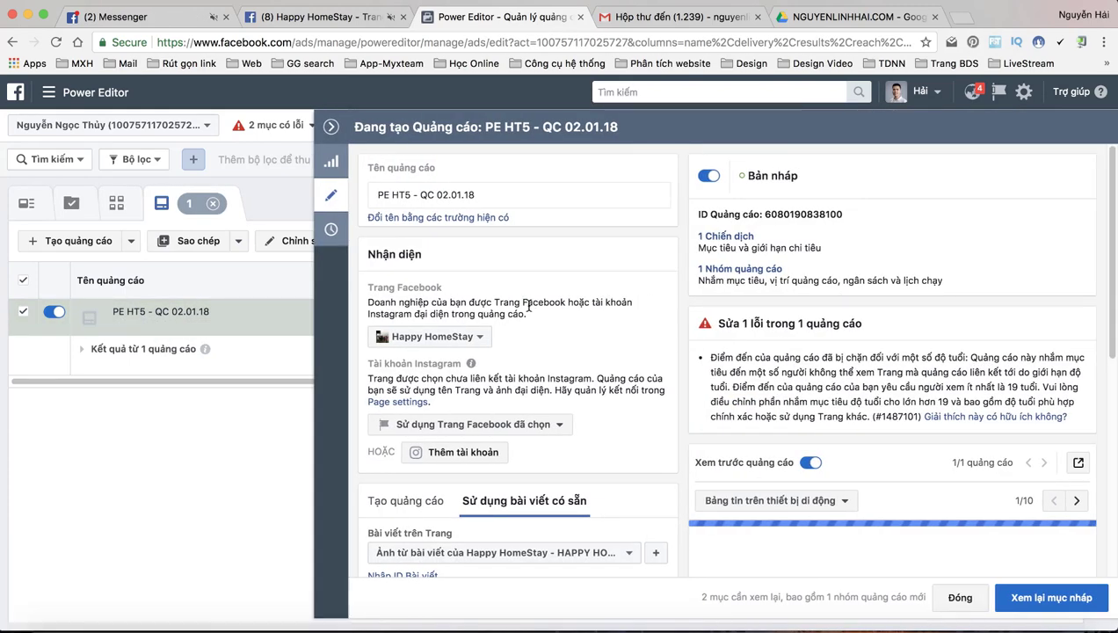
- Switch the ad's Facebook page to Happy Education and use its existing post "English Class K1 day 7"
{"action": "left_click", "coordinate": [447, 337]}
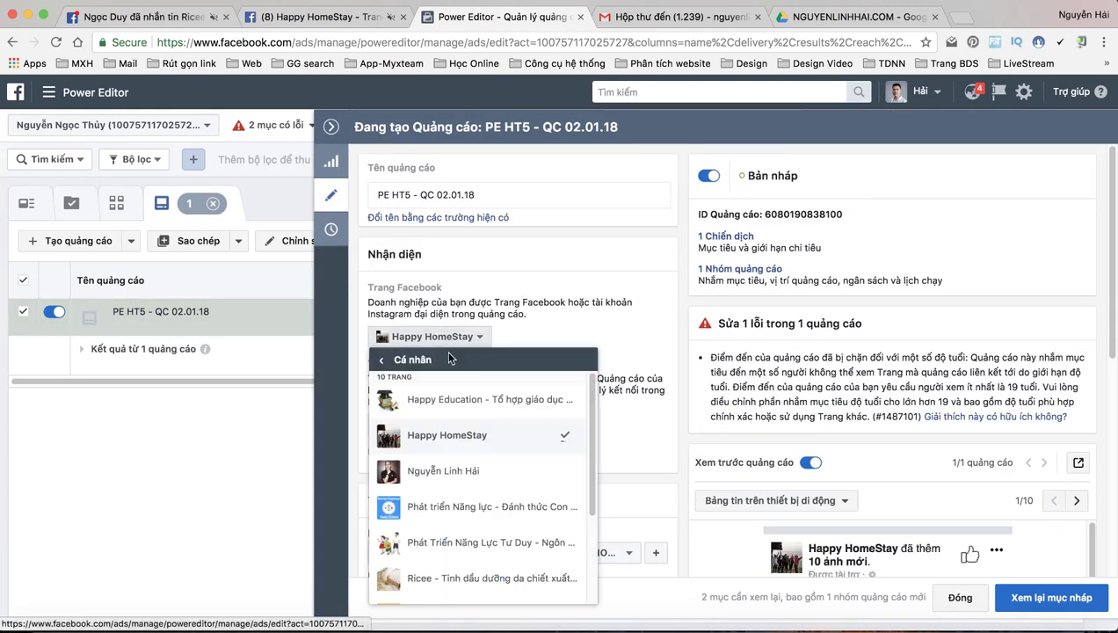
{"action": "left_click", "coordinate": [437, 400]}
{"action": "scroll", "coordinate": [473, 374], "scroll_direction": "down", "scroll_amount": 3}
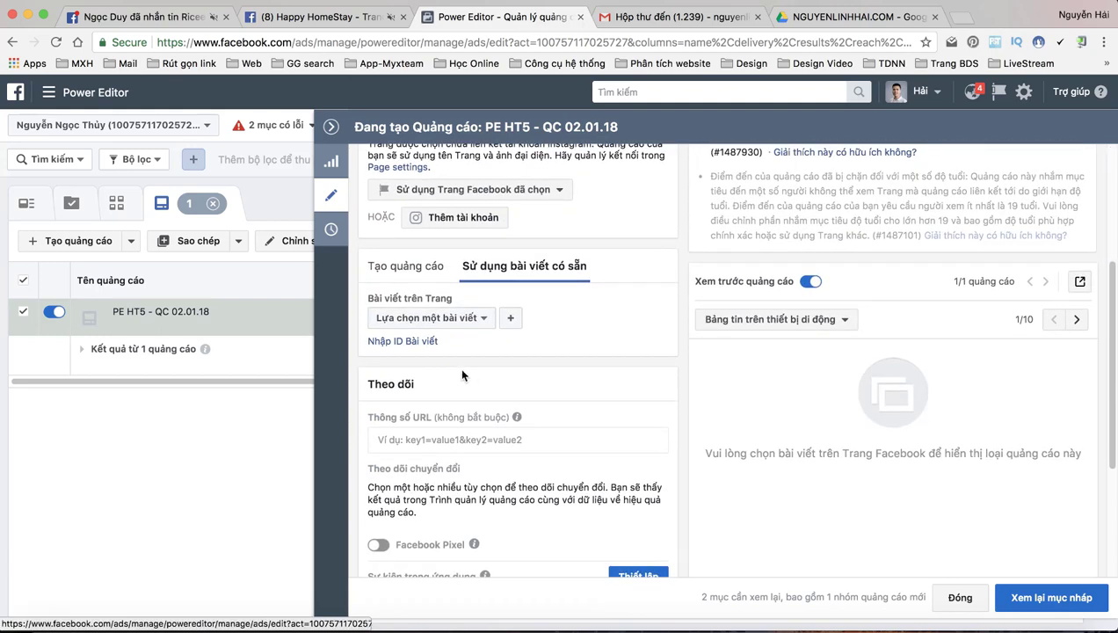
{"action": "left_click", "coordinate": [453, 318]}
{"action": "scroll", "coordinate": [505, 446], "scroll_direction": "down", "scroll_amount": 3}
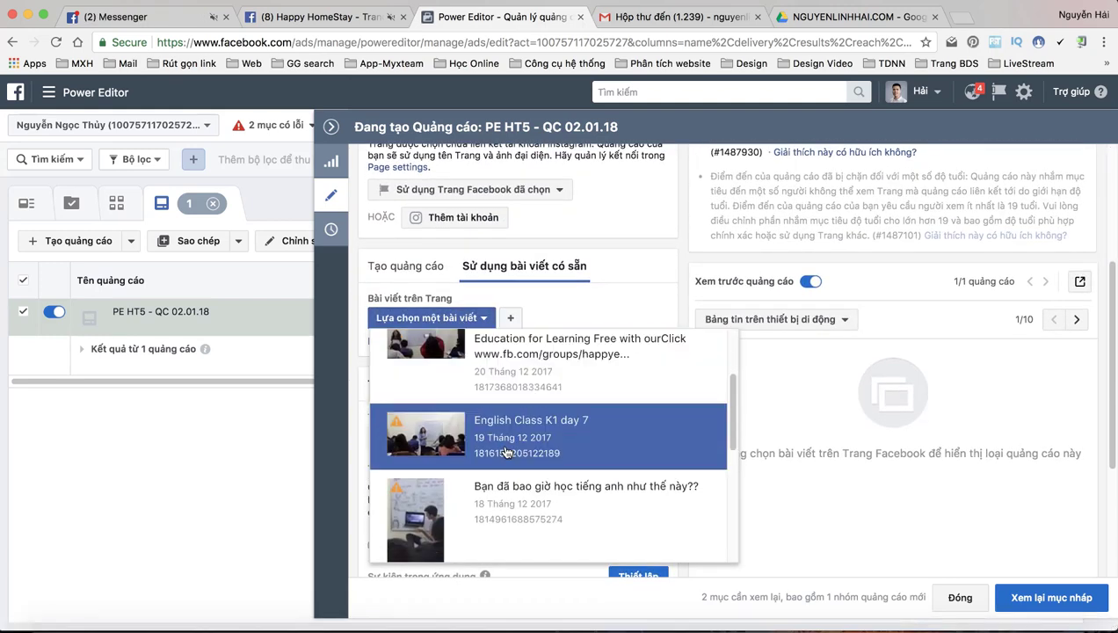
{"action": "left_click", "coordinate": [537, 433]}
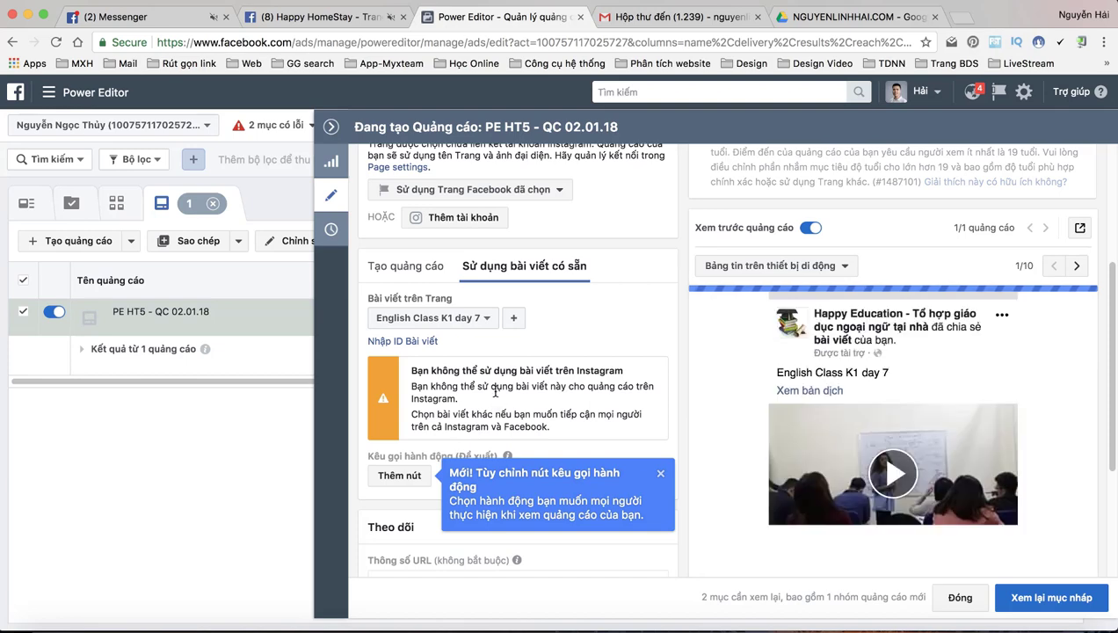
- Set the ad's Facebook page to Happy HomeStay and use its existing "HAPPY HOMESTAY Hoàng Hoa Thám" photo post
{"action": "scroll", "coordinate": [495, 392], "scroll_direction": "up", "scroll_amount": 5}
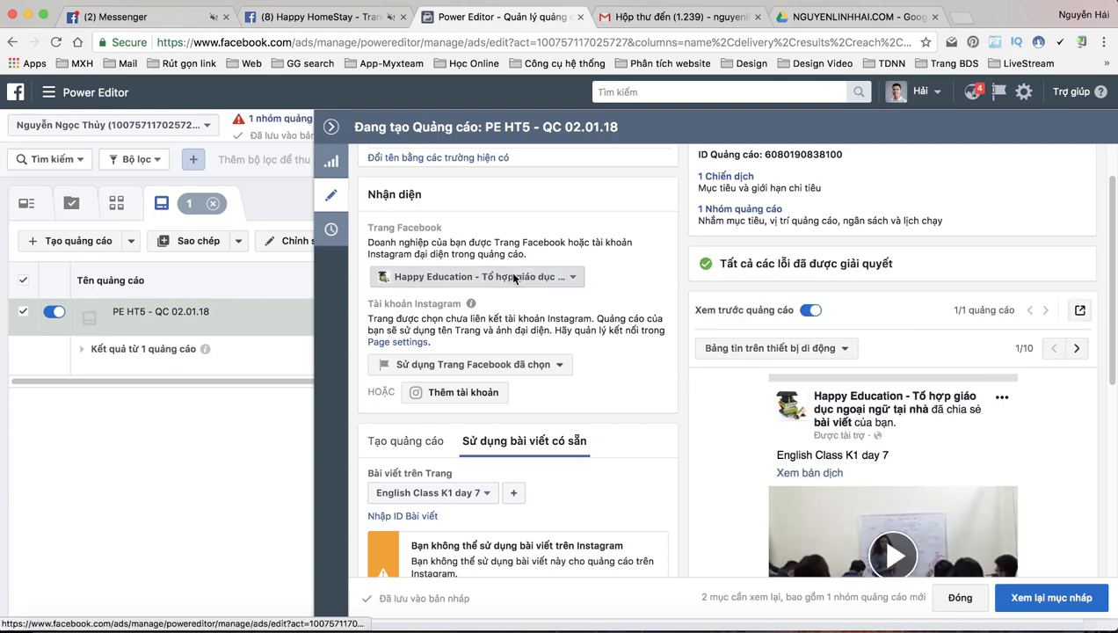
{"action": "left_click", "coordinate": [509, 292]}
{"action": "left_click", "coordinate": [454, 378]}
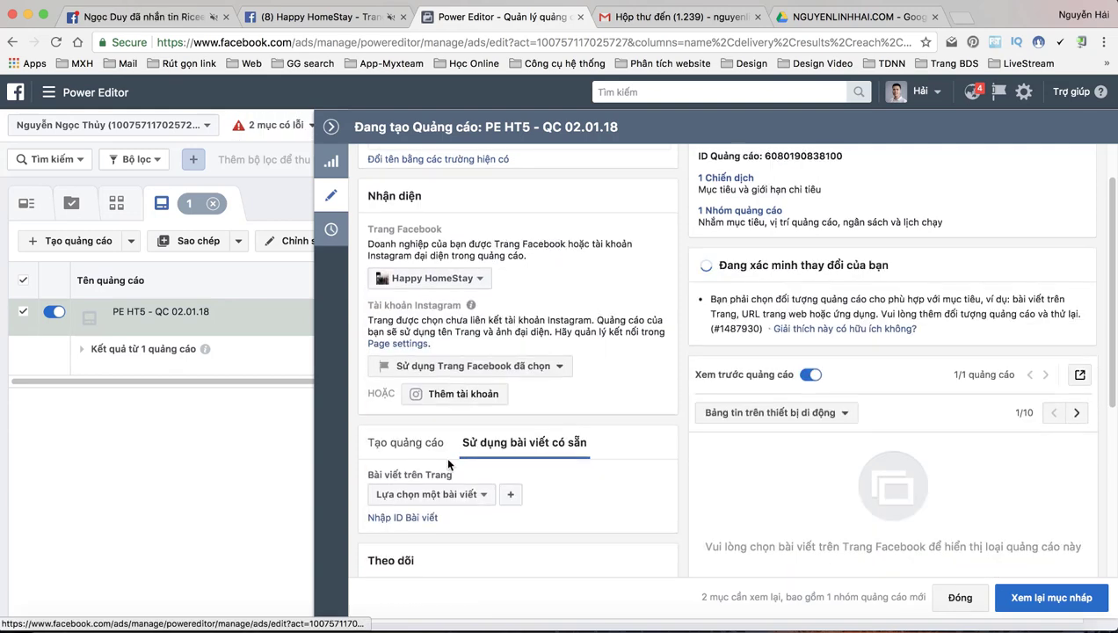
{"action": "left_click", "coordinate": [453, 493]}
{"action": "scroll", "coordinate": [530, 404], "scroll_direction": "down", "scroll_amount": 10}
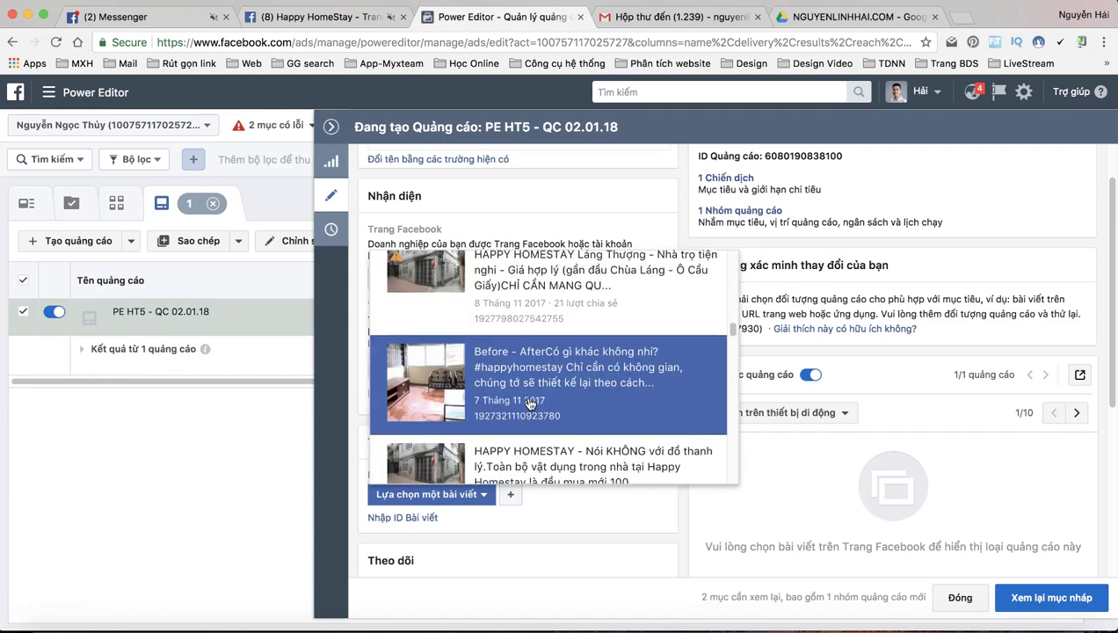
{"action": "scroll", "coordinate": [530, 403], "scroll_direction": "down", "scroll_amount": 8}
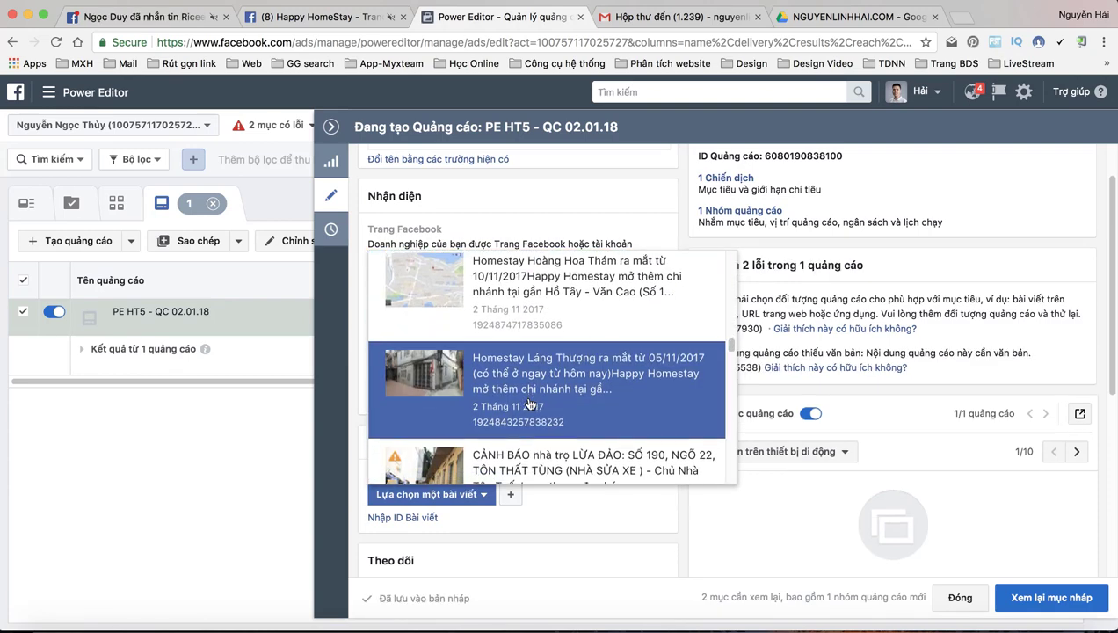
{"action": "scroll", "coordinate": [530, 403], "scroll_direction": "down", "scroll_amount": 6}
{"action": "scroll", "coordinate": [530, 404], "scroll_direction": "up", "scroll_amount": 5}
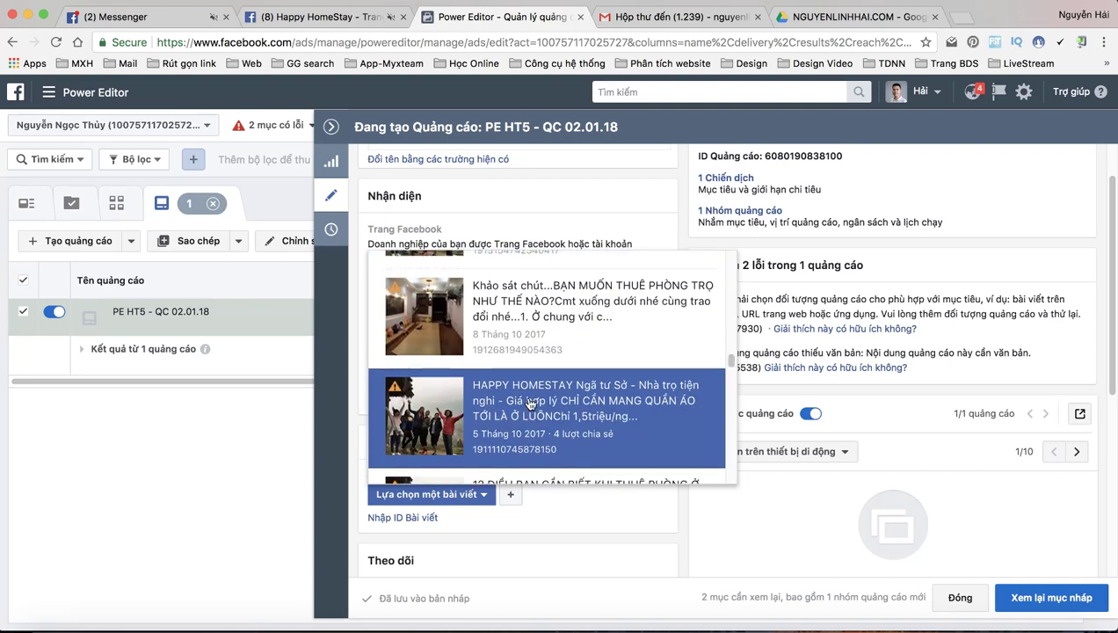
{"action": "scroll", "coordinate": [530, 404], "scroll_direction": "up", "scroll_amount": 3}
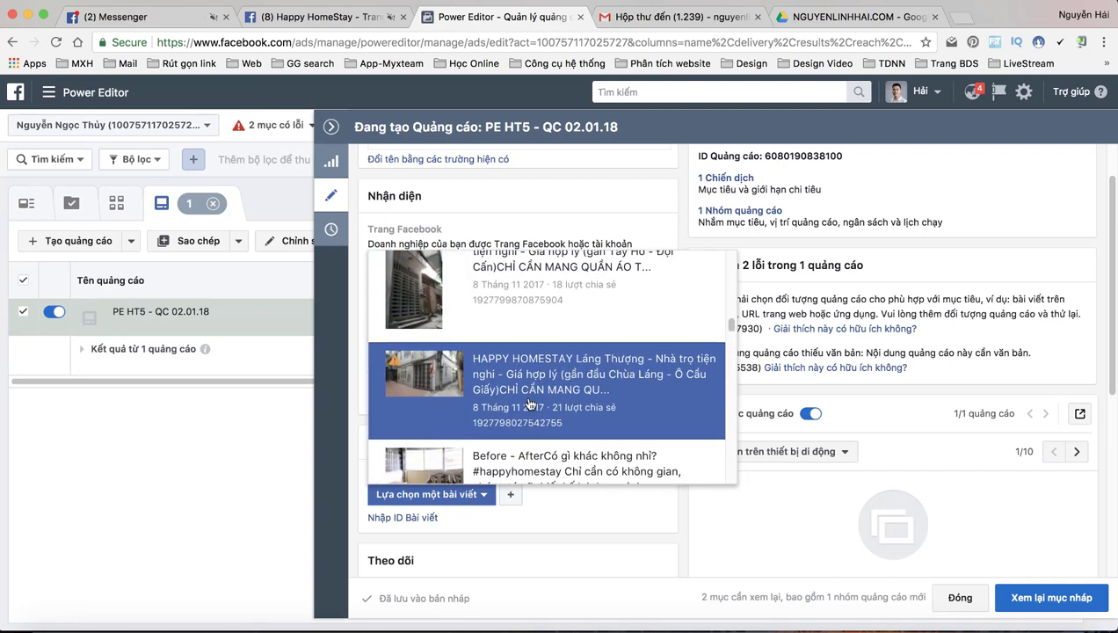
{"action": "left_click", "coordinate": [603, 387]}
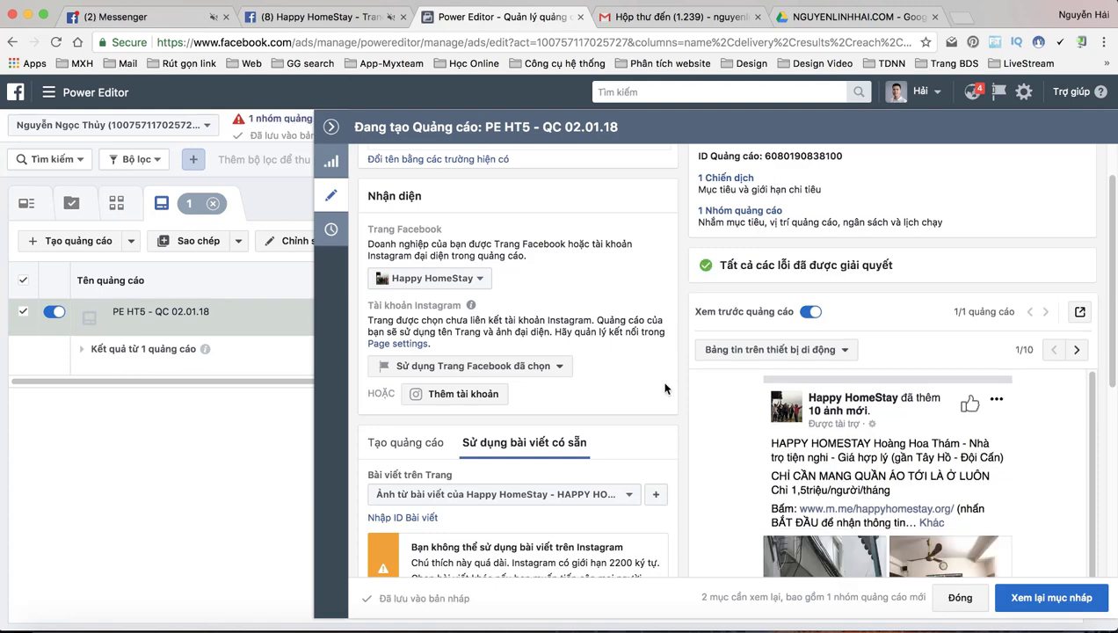
- Check the ad's preview and tracking settings, and confirm the drafts of ad set "PE HT5 - nhóm 02.01.18" and its ad
{"action": "scroll", "coordinate": [658, 387], "scroll_direction": "down", "scroll_amount": 1}
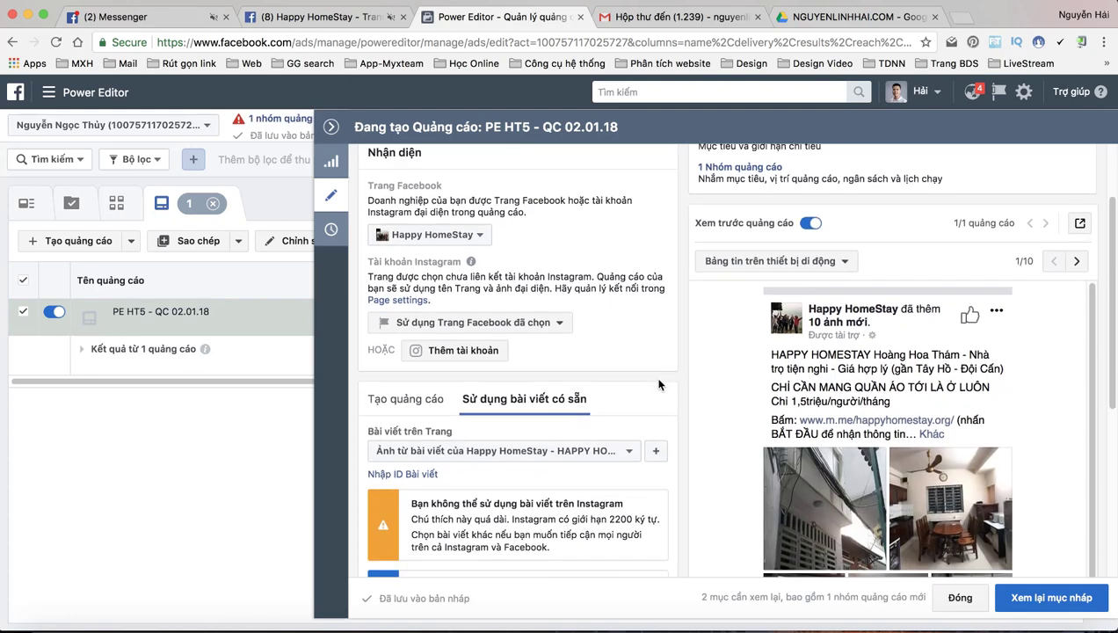
{"action": "scroll", "coordinate": [660, 384], "scroll_direction": "up", "scroll_amount": 2}
{"action": "scroll", "coordinate": [660, 382], "scroll_direction": "down", "scroll_amount": 5}
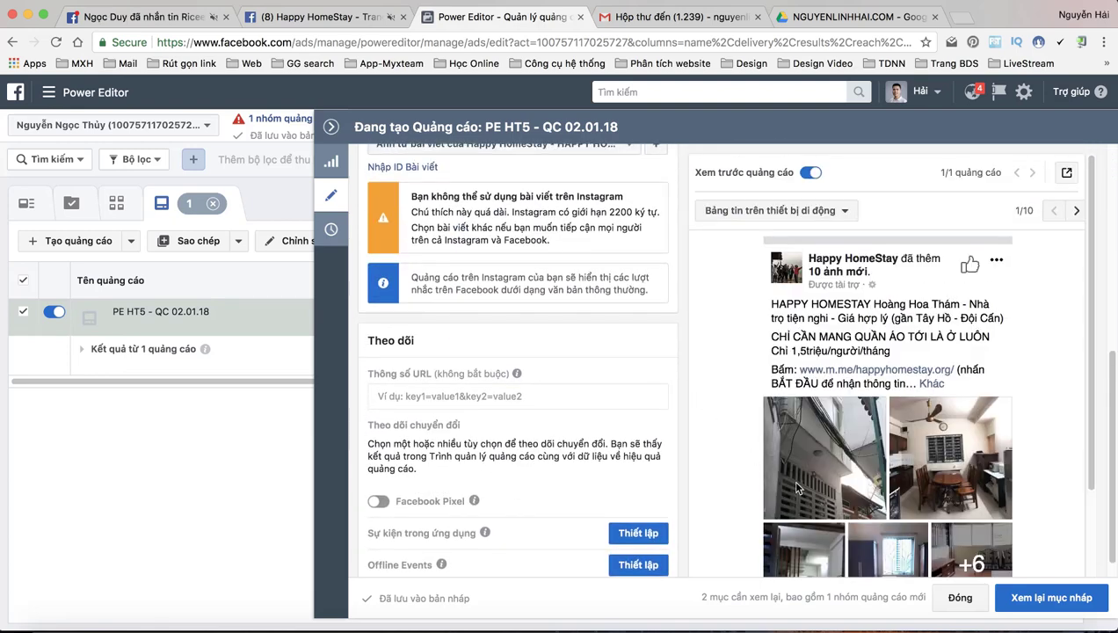
{"action": "left_click", "coordinate": [1046, 594]}
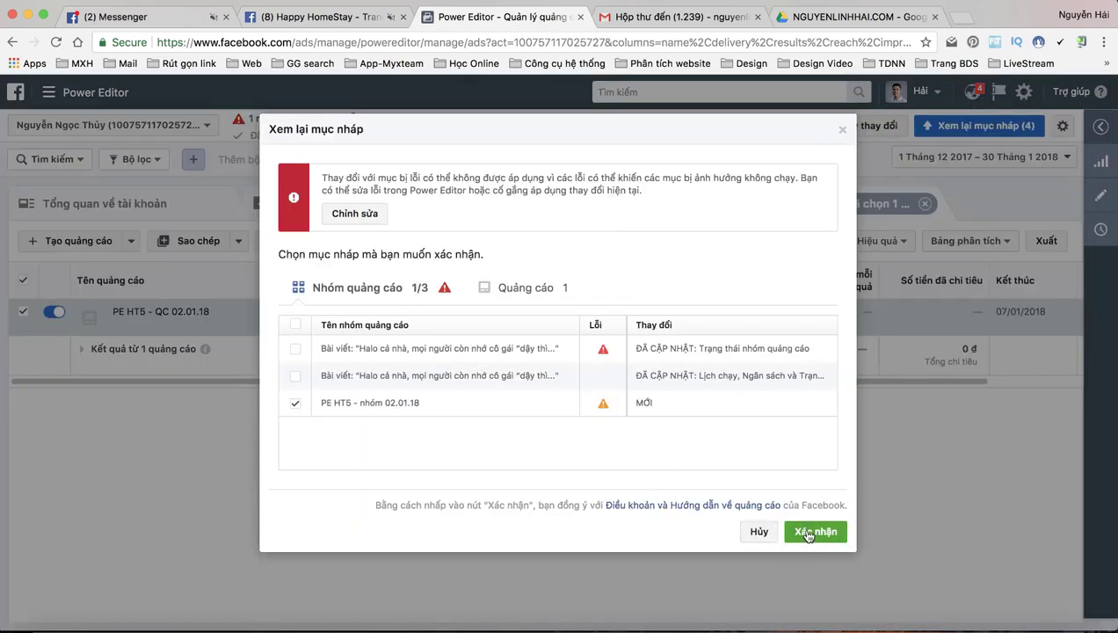
{"action": "left_click", "coordinate": [807, 533]}
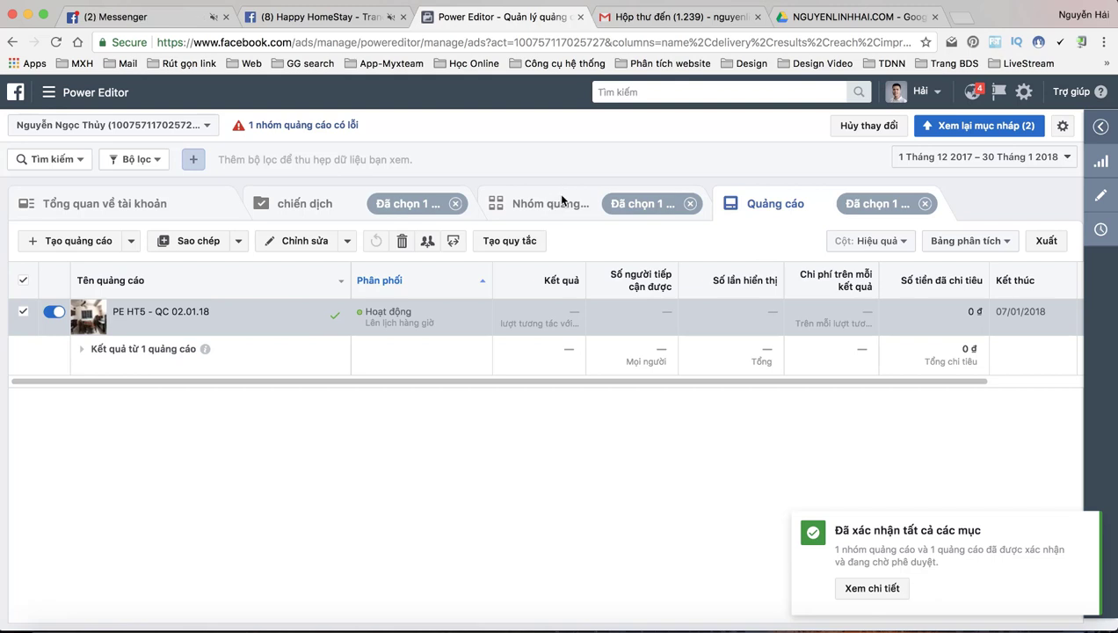
- Duplicate the ad set "PE HT5 - nhóm 02.01.18" into its original campaign with 4 copies, and close the editor that opens
{"action": "left_click", "coordinate": [556, 207]}
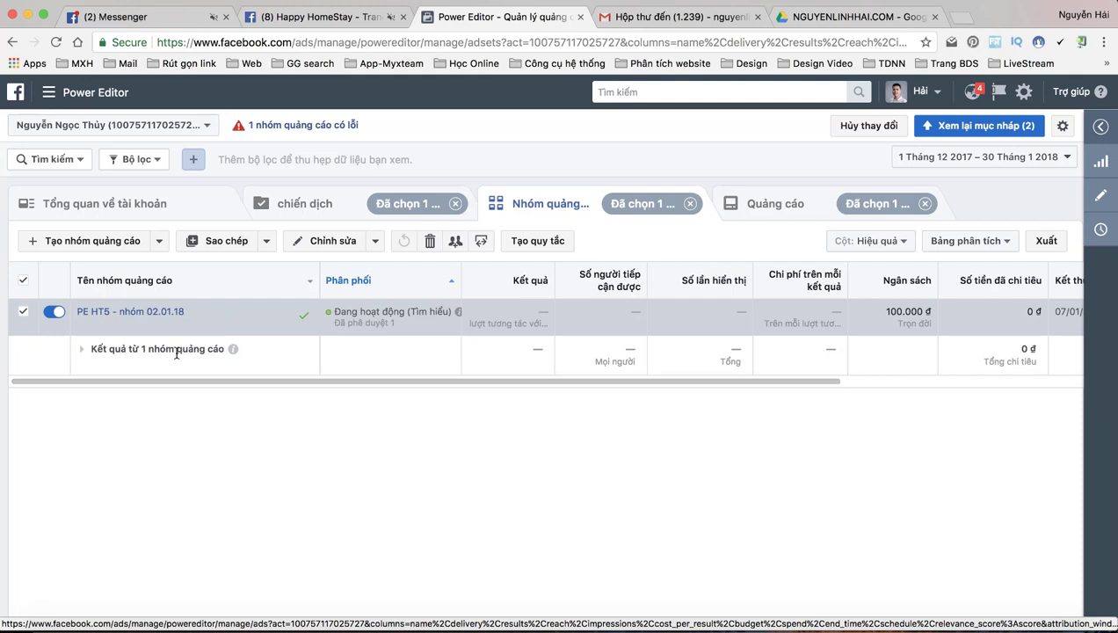
{"action": "left_click", "coordinate": [24, 313]}
{"action": "left_click", "coordinate": [25, 314]}
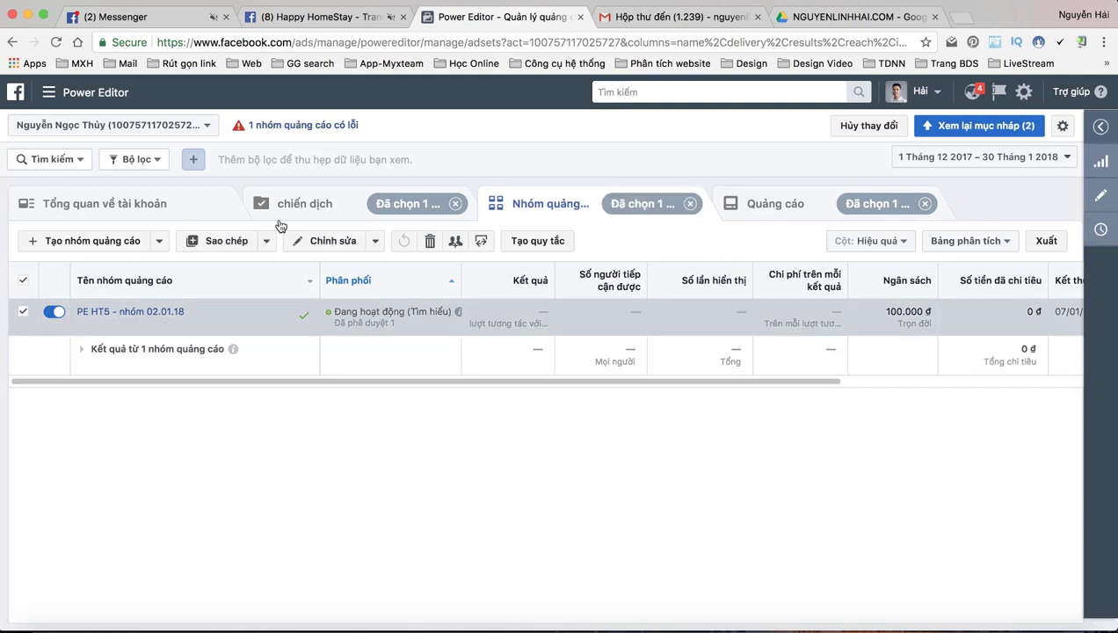
{"action": "left_click", "coordinate": [309, 281]}
{"action": "left_click", "coordinate": [179, 325]}
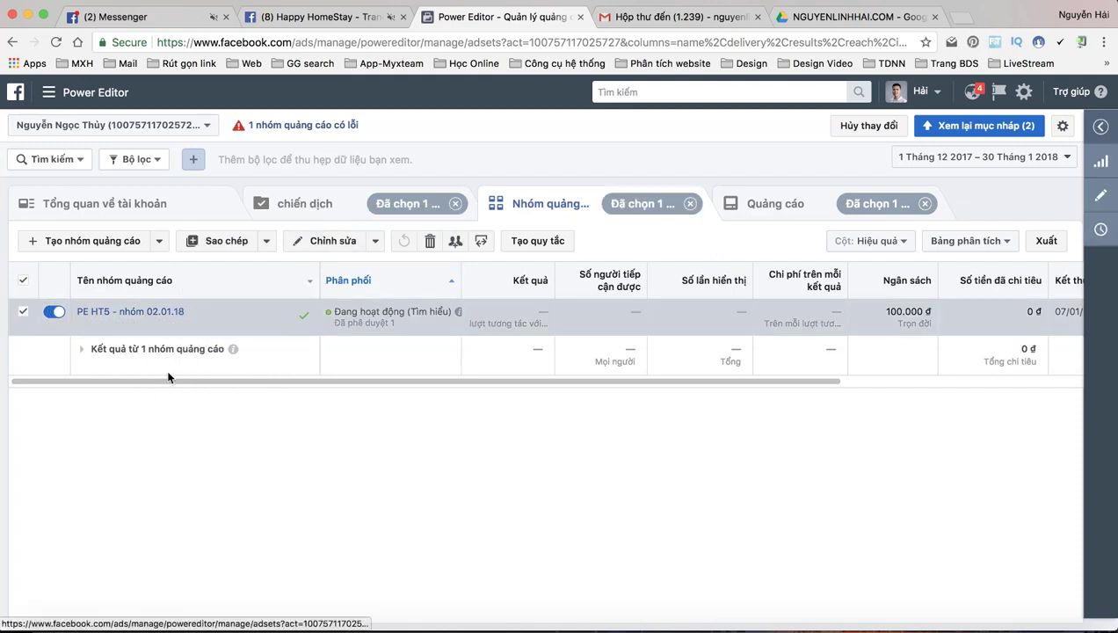
{"action": "left_click", "coordinate": [223, 325]}
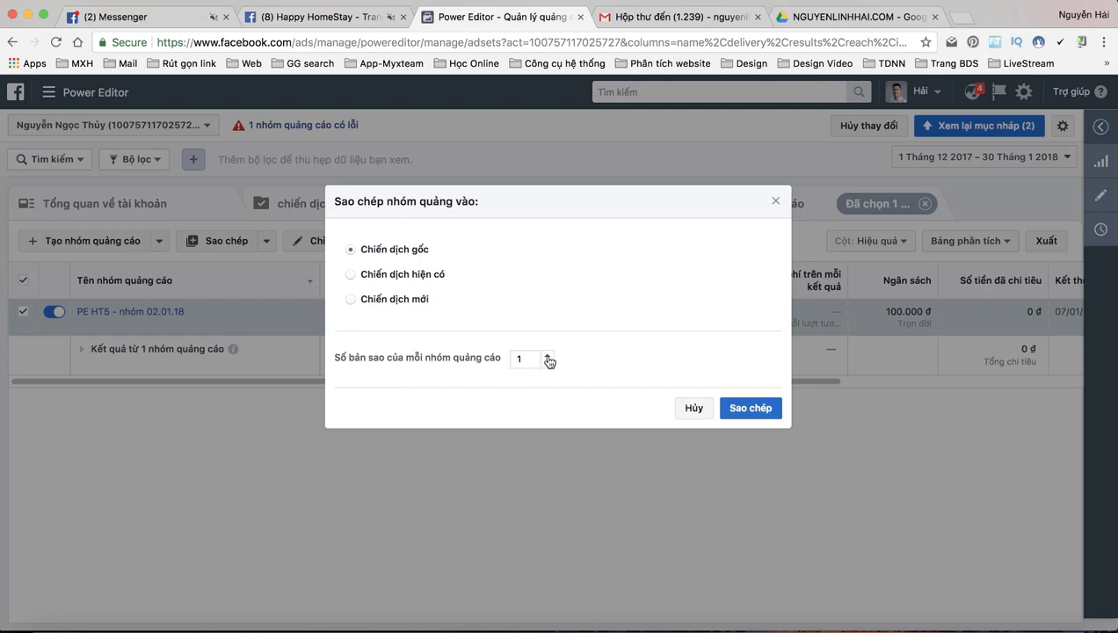
{"action": "left_click_drag", "start_coordinate": [527, 358], "coordinate": [502, 365]}
{"action": "left_click", "coordinate": [745, 410]}
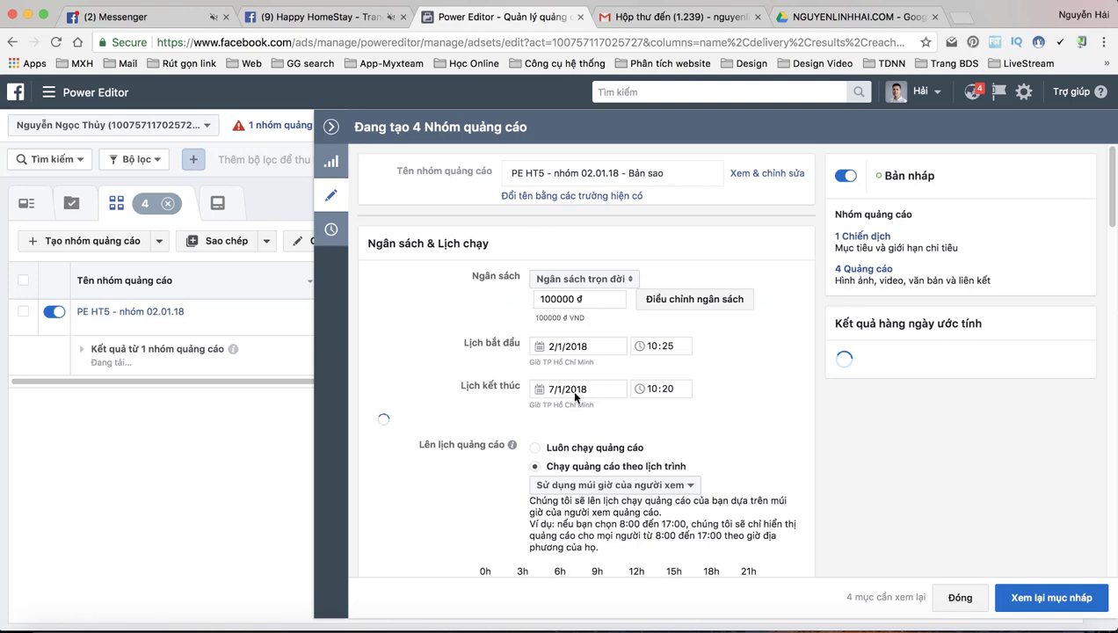
{"action": "left_click", "coordinate": [331, 127]}
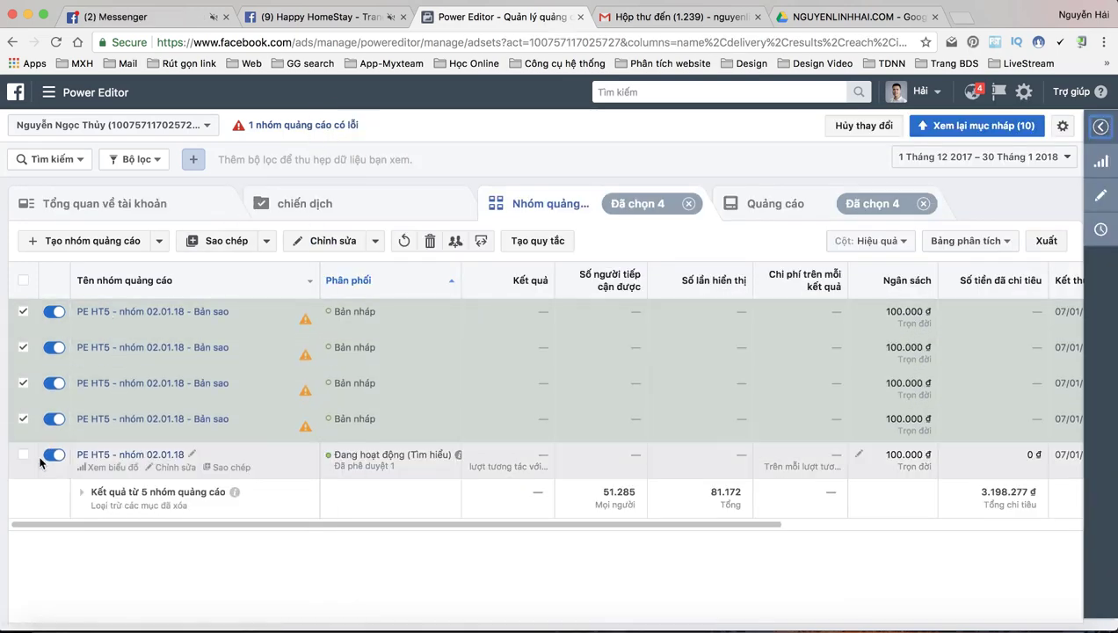
- Bulk-edit the ages of the original ad set and its four copies, setting the fourth copy's age range to 21–22
{"action": "left_click", "coordinate": [24, 456]}
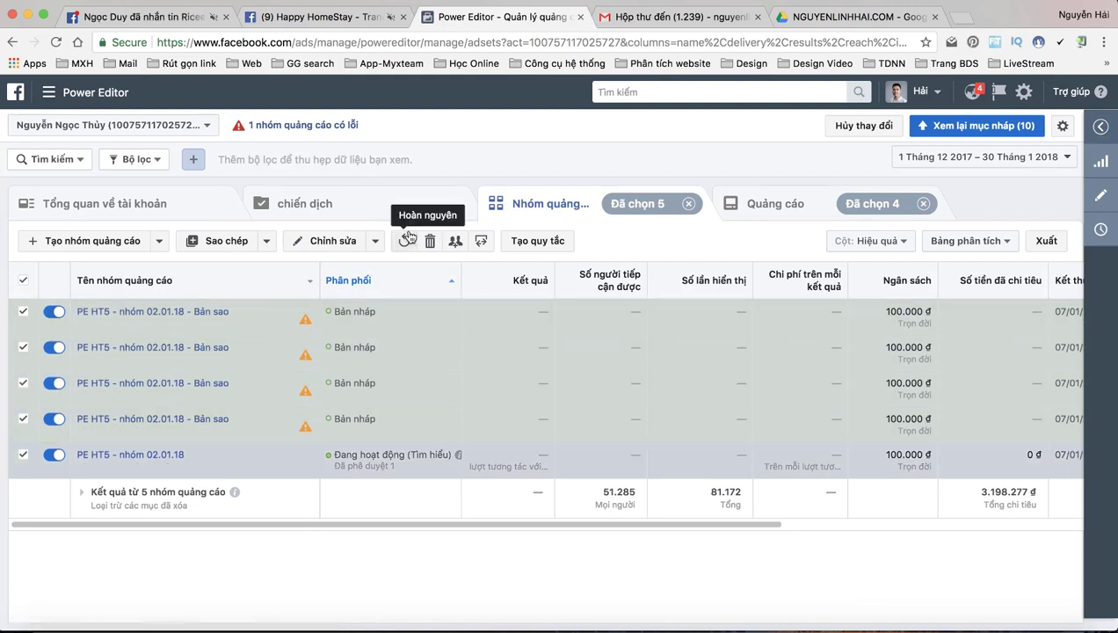
{"action": "left_click", "coordinate": [369, 245]}
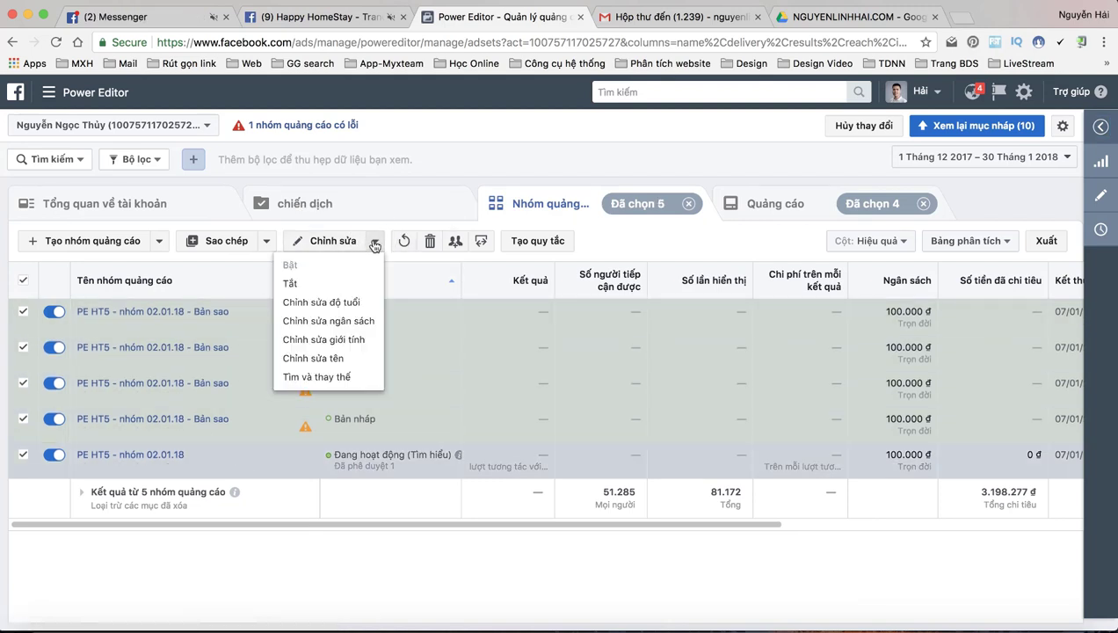
{"action": "left_click", "coordinate": [360, 303]}
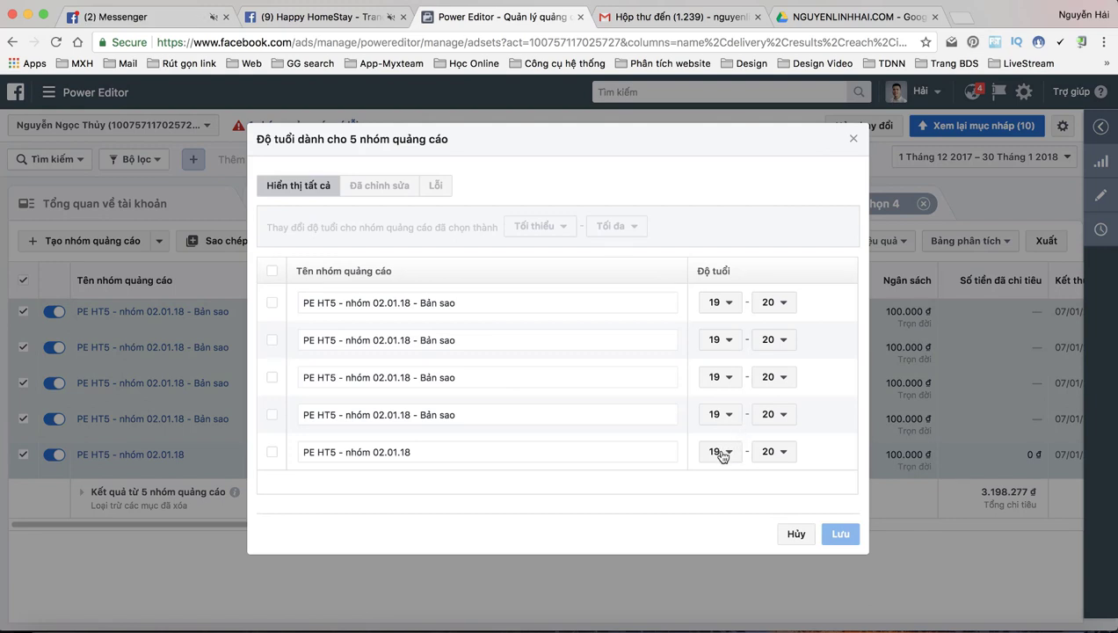
{"action": "left_click", "coordinate": [729, 419]}
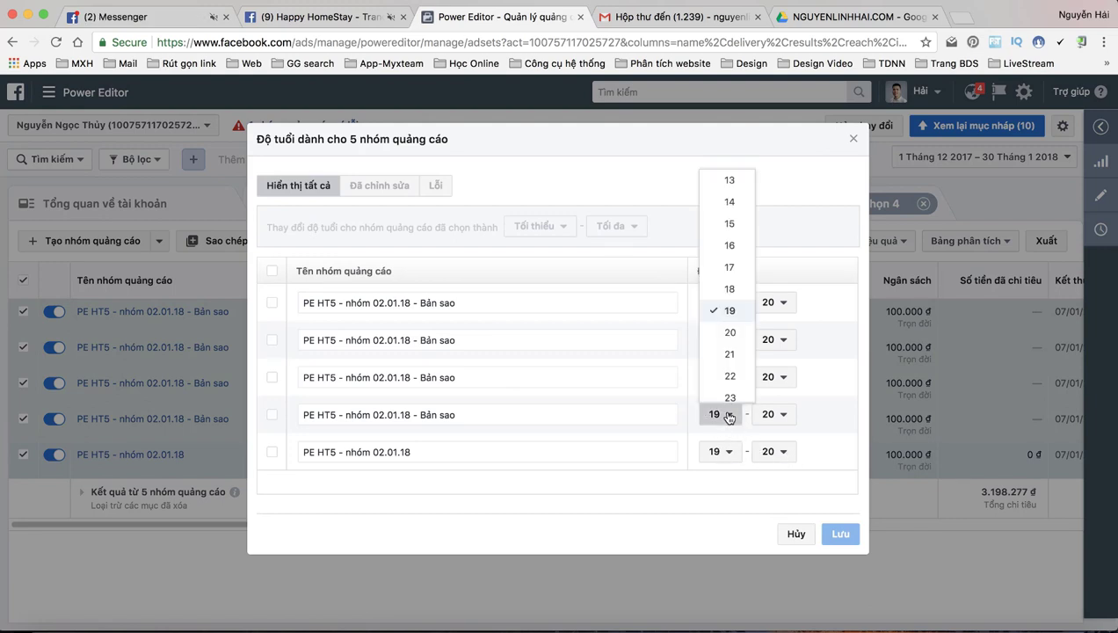
{"action": "left_click", "coordinate": [730, 353]}
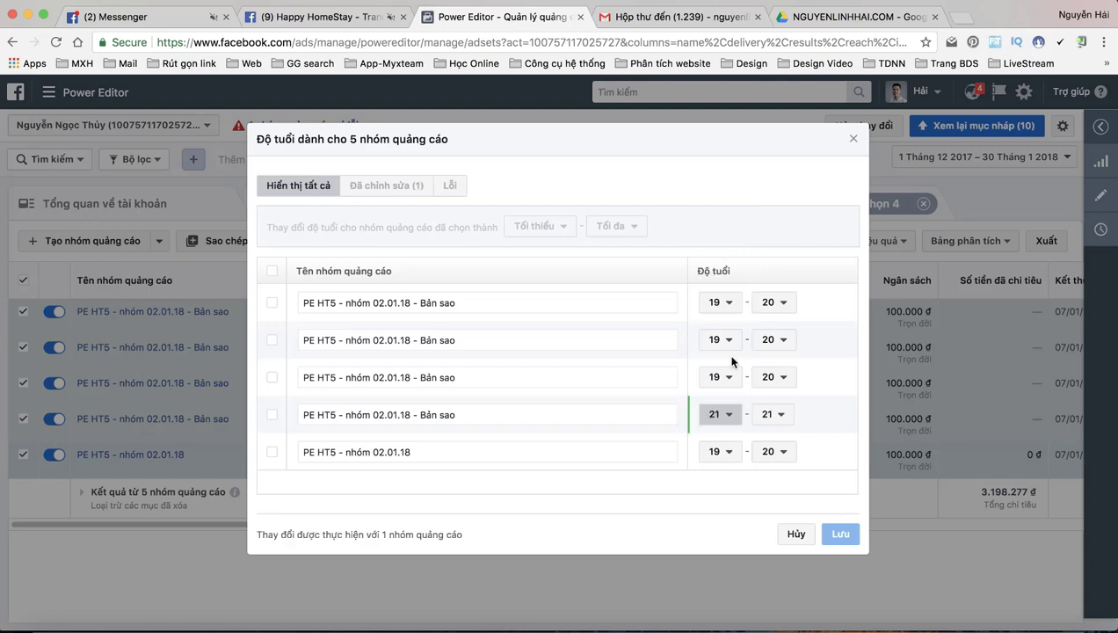
{"action": "left_click", "coordinate": [779, 419]}
{"action": "left_click", "coordinate": [783, 376]}
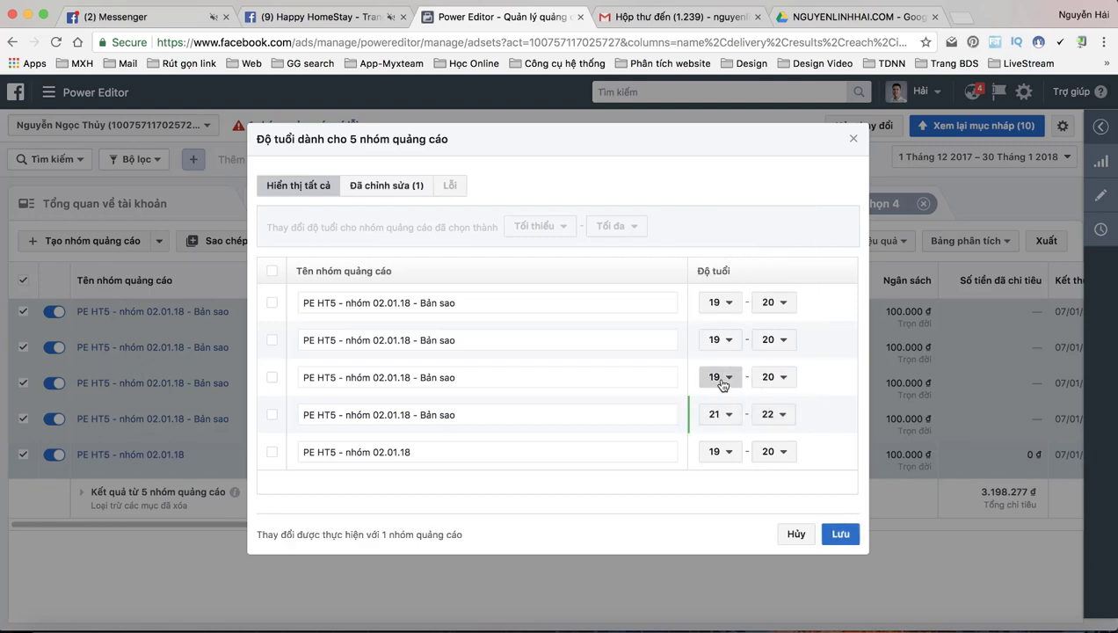
- Set the third ad set copy's age range to 23–24
{"action": "left_click", "coordinate": [721, 377]}
{"action": "scroll", "coordinate": [720, 591], "scroll_direction": "down", "scroll_amount": 1}
{"action": "left_click", "coordinate": [729, 602]}
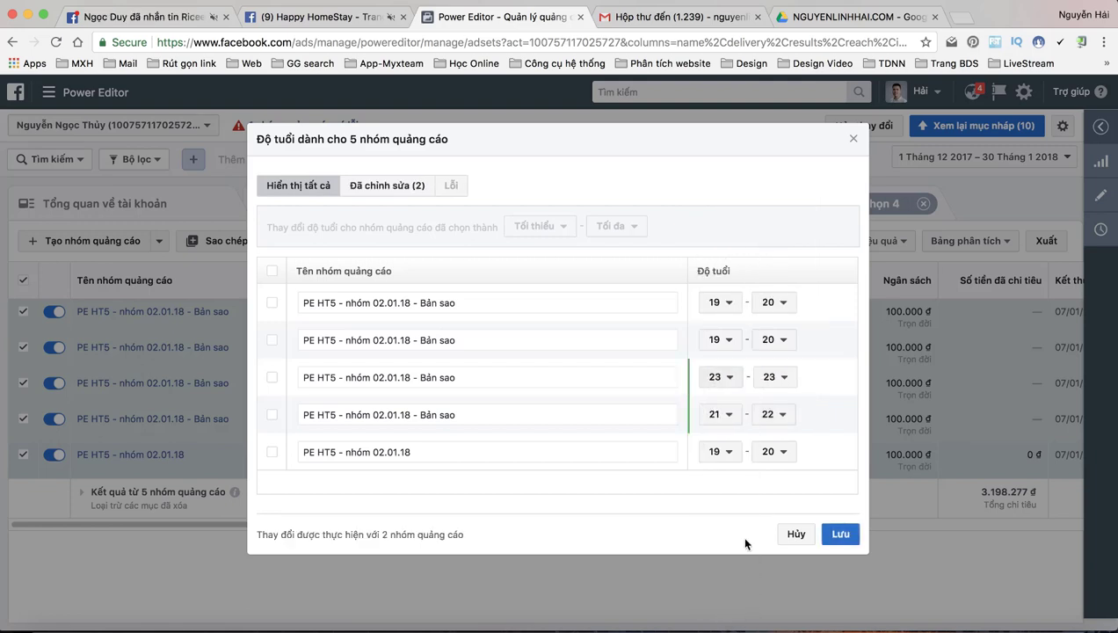
{"action": "left_click", "coordinate": [777, 375]}
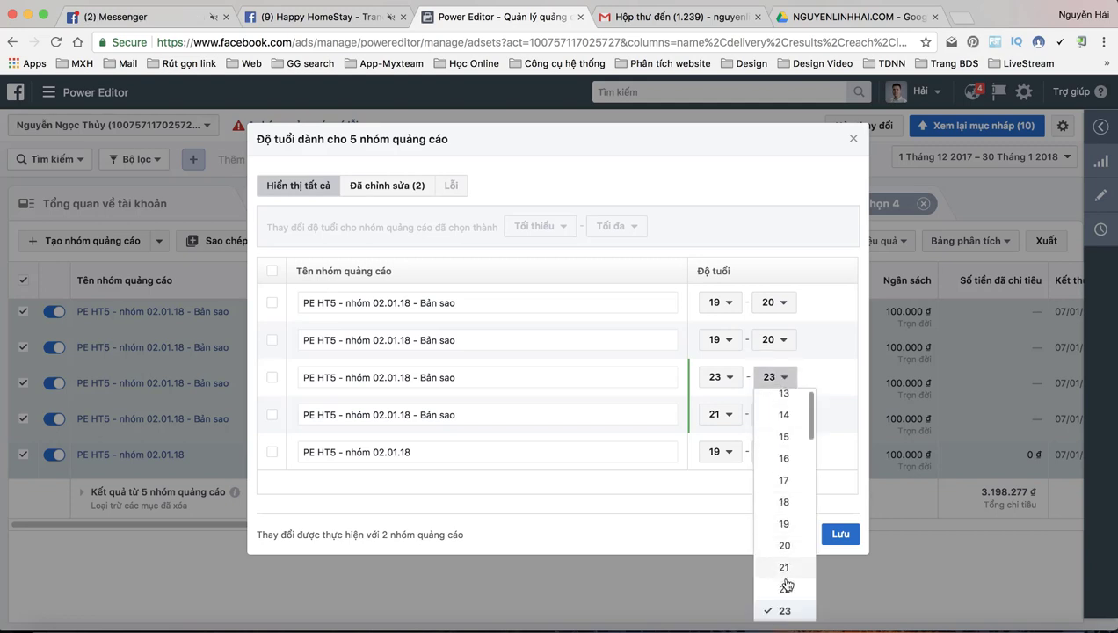
{"action": "scroll", "coordinate": [786, 562], "scroll_direction": "down", "scroll_amount": 1}
{"action": "scroll", "coordinate": [787, 589], "scroll_direction": "down", "scroll_amount": 2}
{"action": "left_click", "coordinate": [782, 539]}
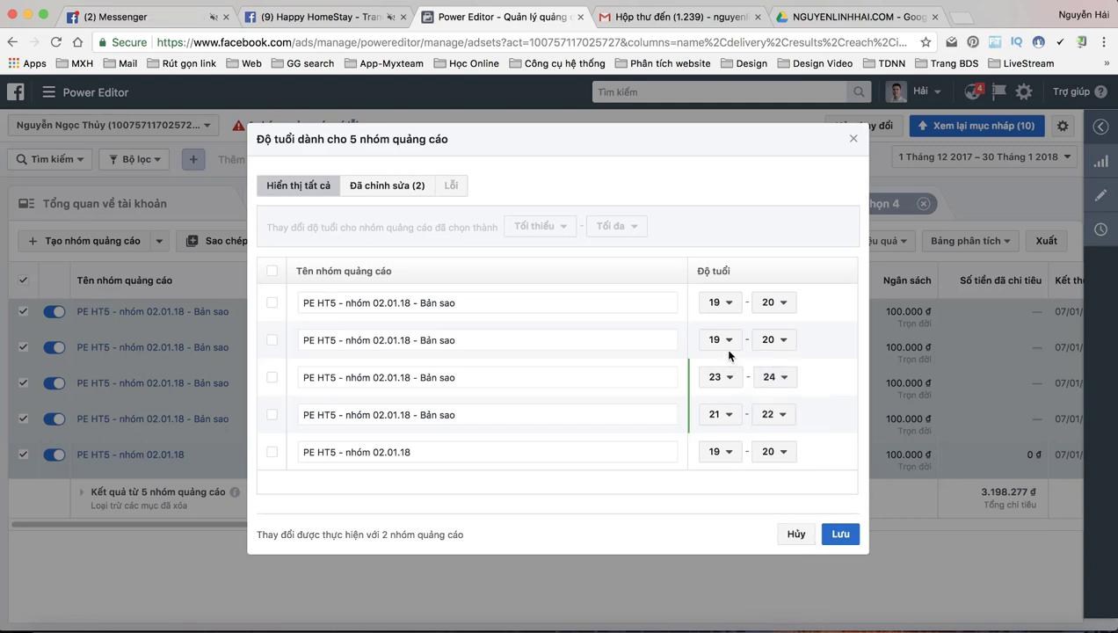
- Set the second ad set copy's age range to 25–26
{"action": "left_click", "coordinate": [724, 343]}
{"action": "scroll", "coordinate": [737, 536], "scroll_direction": "down", "scroll_amount": 3}
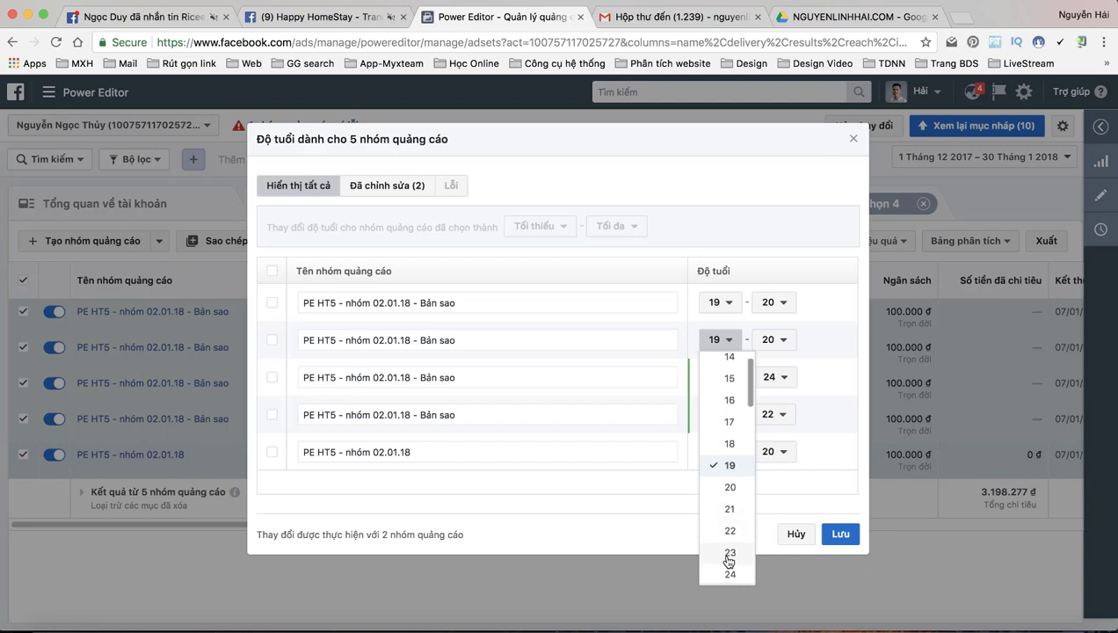
{"action": "left_click", "coordinate": [731, 524]}
{"action": "left_click", "coordinate": [775, 341]}
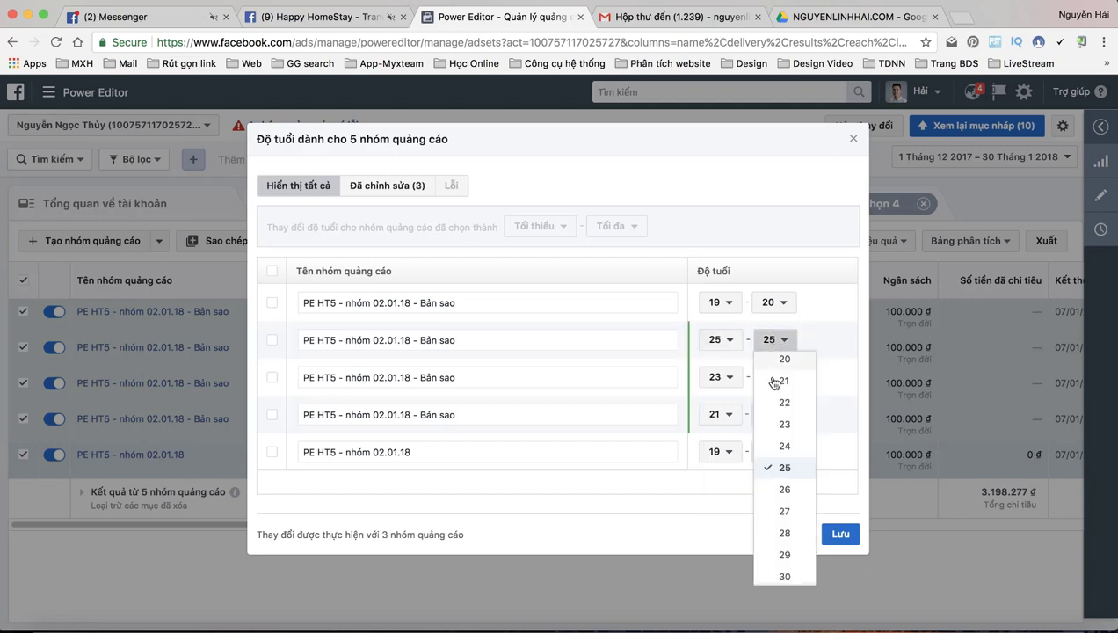
{"action": "scroll", "coordinate": [778, 439], "scroll_direction": "down", "scroll_amount": 1}
{"action": "left_click", "coordinate": [782, 471]}
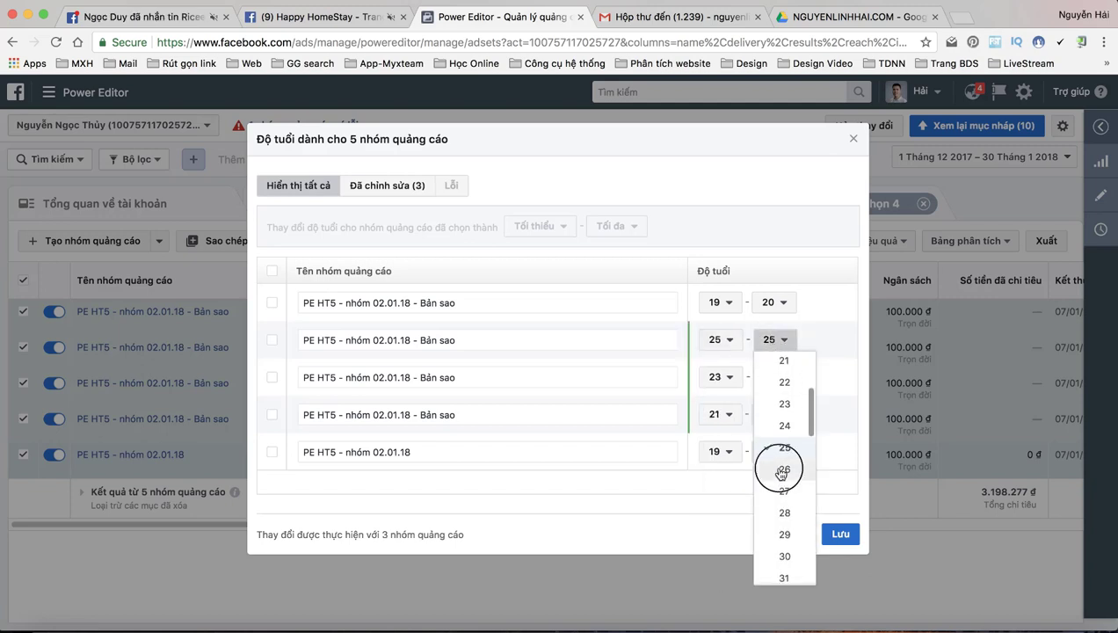
- Set the first ad set copy's age range to 27–28
{"action": "left_click", "coordinate": [721, 304]}
{"action": "scroll", "coordinate": [728, 501], "scroll_direction": "down", "scroll_amount": 3}
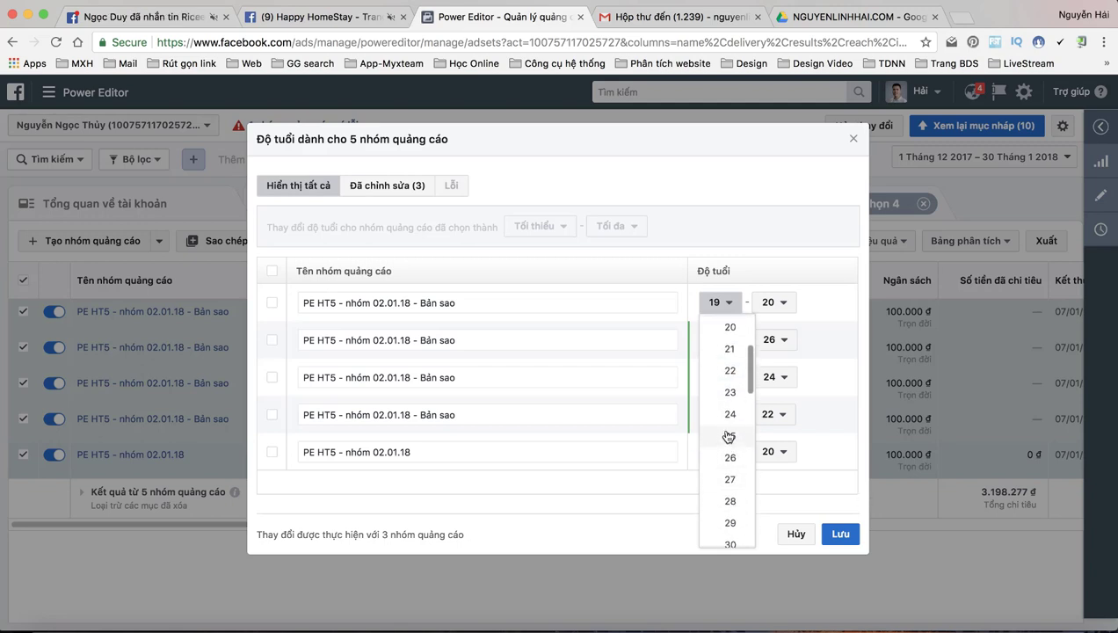
{"action": "left_click", "coordinate": [730, 449]}
{"action": "left_click", "coordinate": [772, 304]}
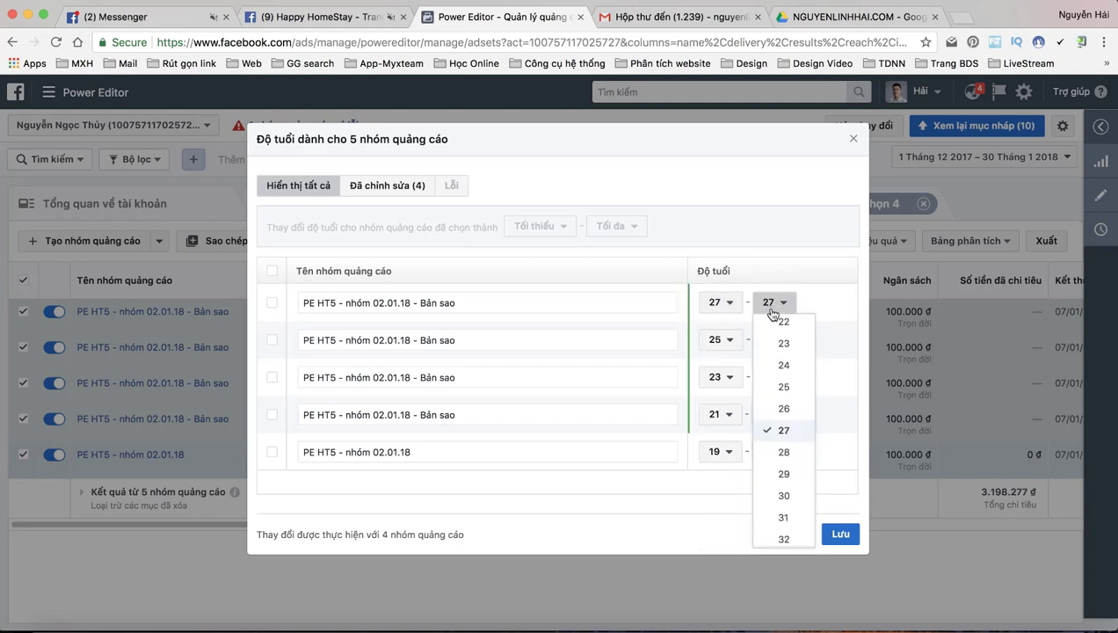
{"action": "scroll", "coordinate": [764, 493], "scroll_direction": "down", "scroll_amount": 2}
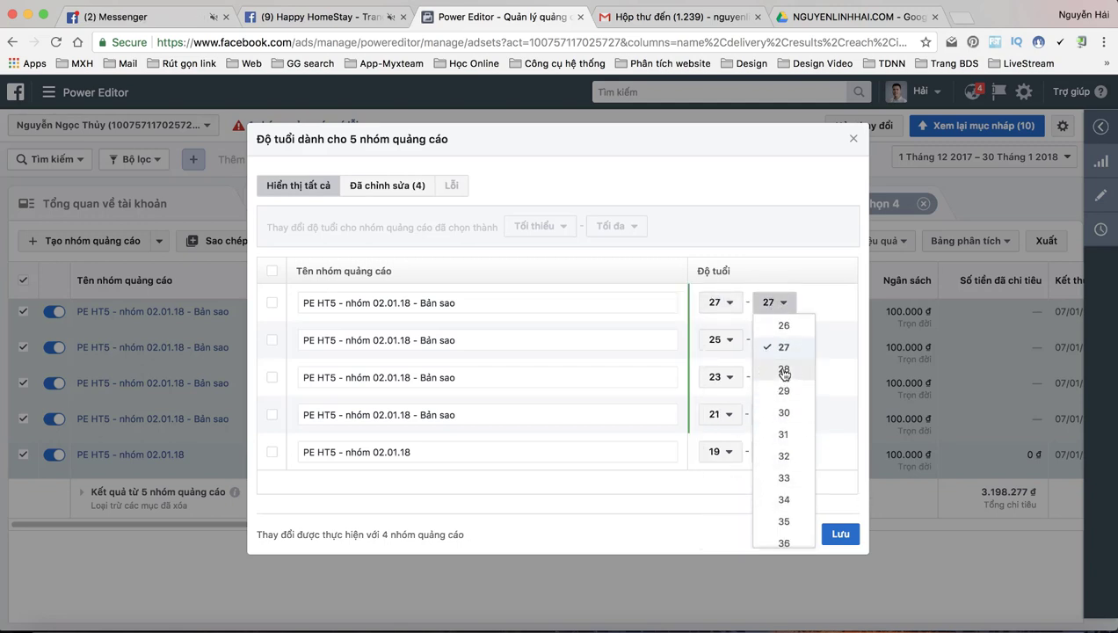
{"action": "left_click", "coordinate": [785, 370]}
- Rename the original ad set "PE HT5 - nhóm 02.01.18 - 19-20" and the fourth copy "PE HT5 - nhóm 02.01.18 - 21-22"
{"action": "left_click", "coordinate": [431, 455]}
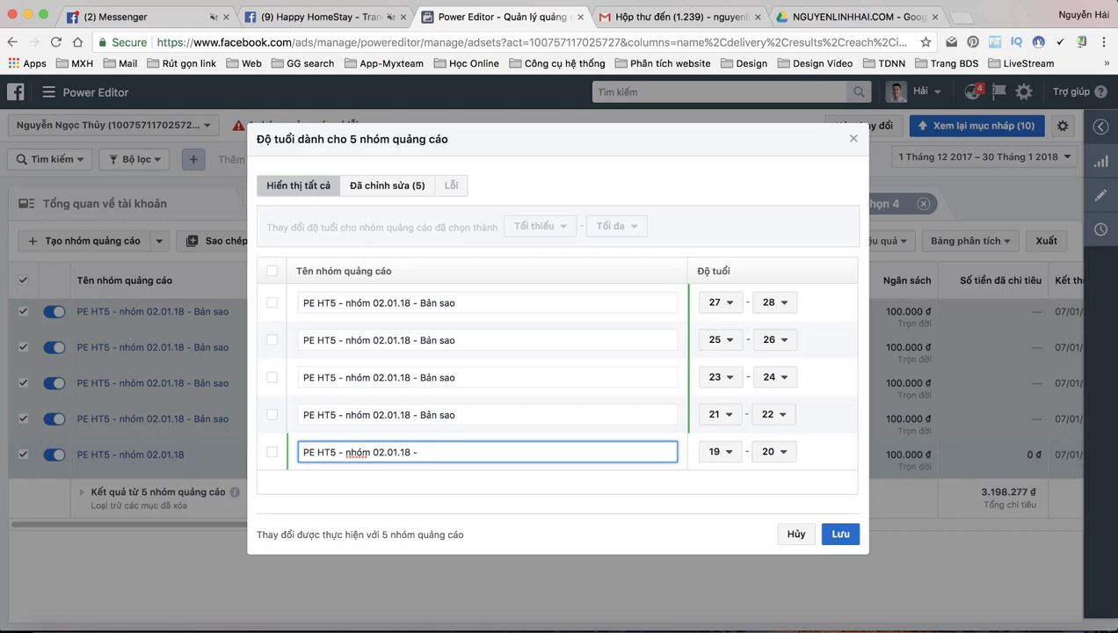
{"action": "type", "text": "-"}
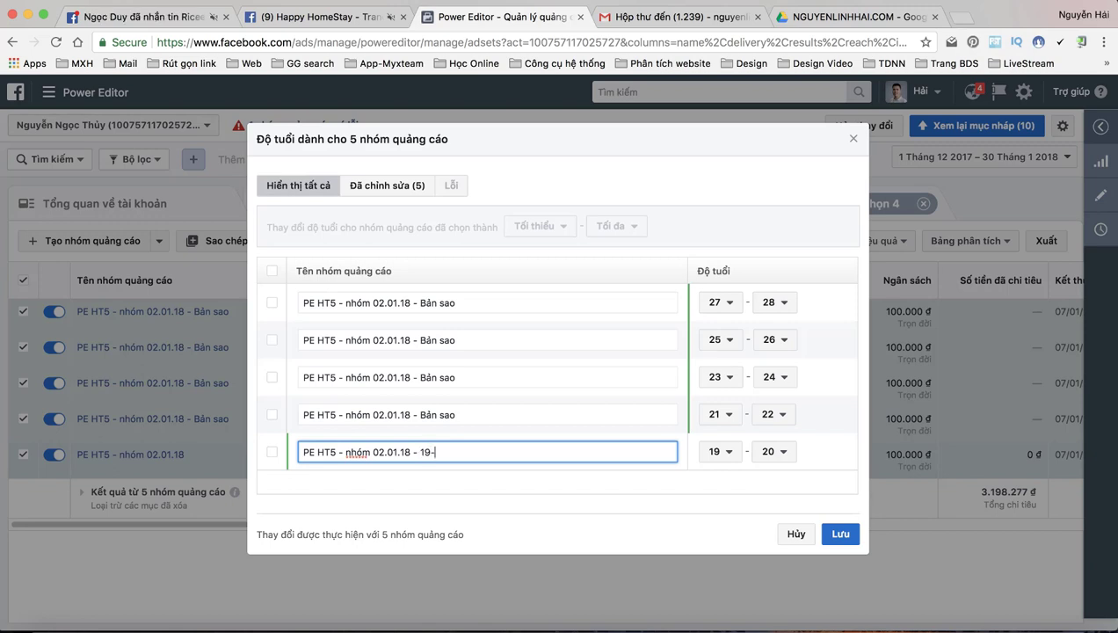
{"action": "type", "text": "20"}
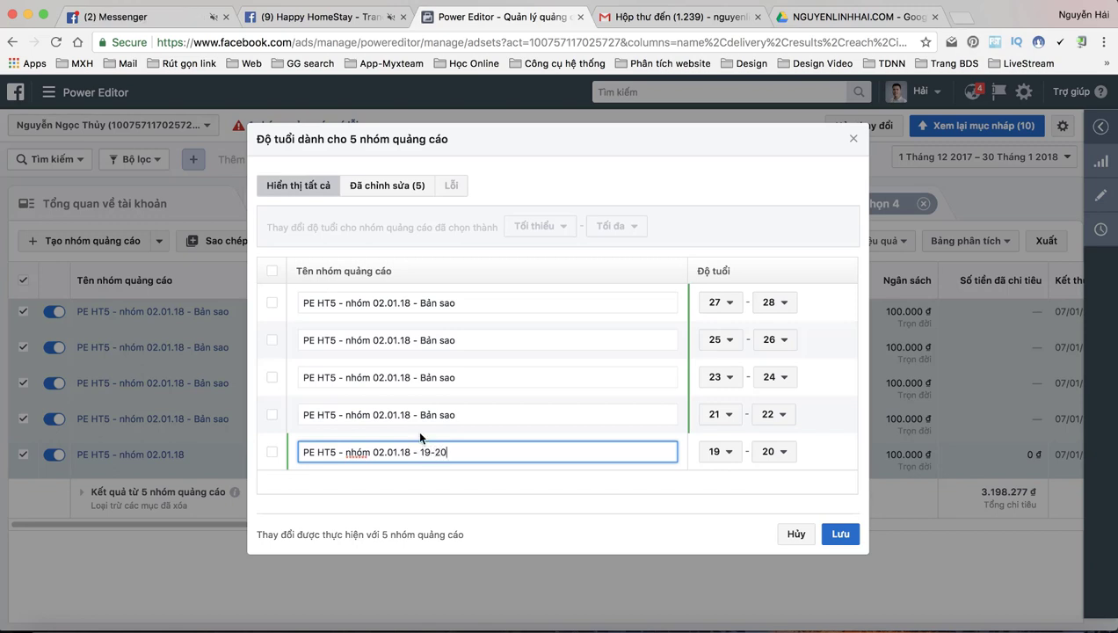
{"action": "left_click_drag", "start_coordinate": [459, 413], "coordinate": [432, 415]}
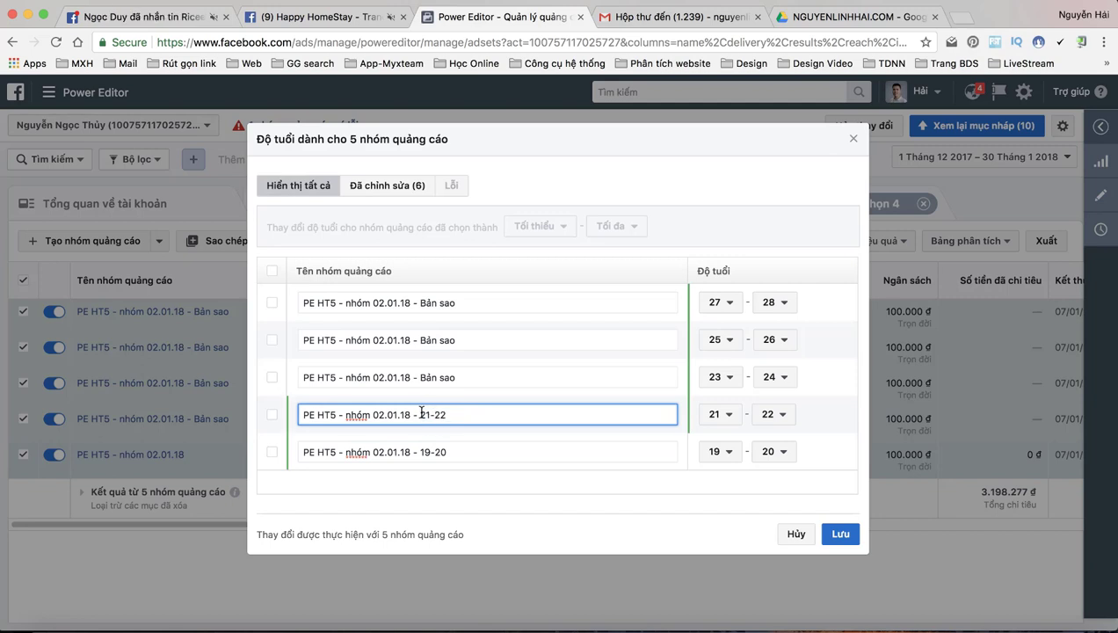
- Replace "Bản sao" with "23-24" in the third ad set copy's name and with "25-26" in the second copy's name
{"action": "left_click_drag", "start_coordinate": [455, 377], "coordinate": [428, 380]}
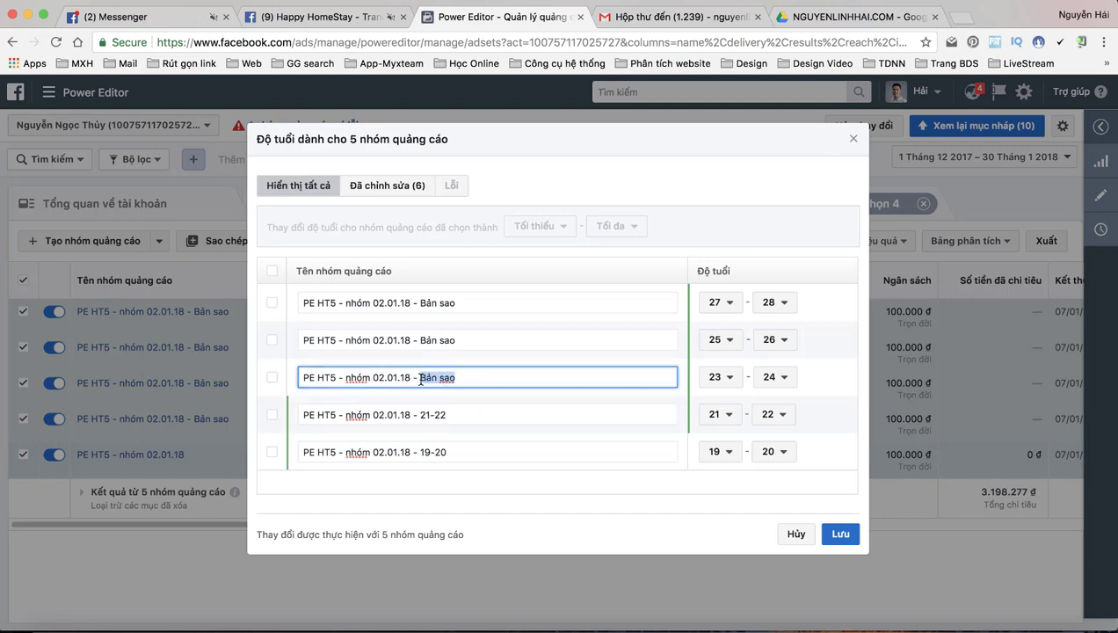
{"action": "type", "text": "23-24"}
{"action": "left_click", "coordinate": [440, 340]}
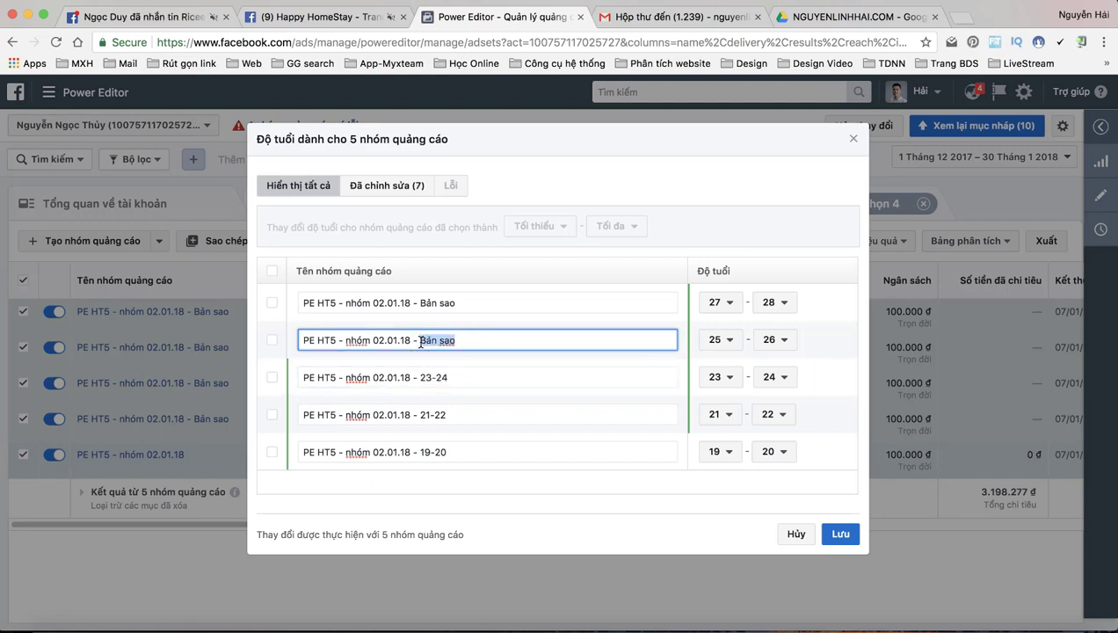
{"action": "type", "text": "25"}
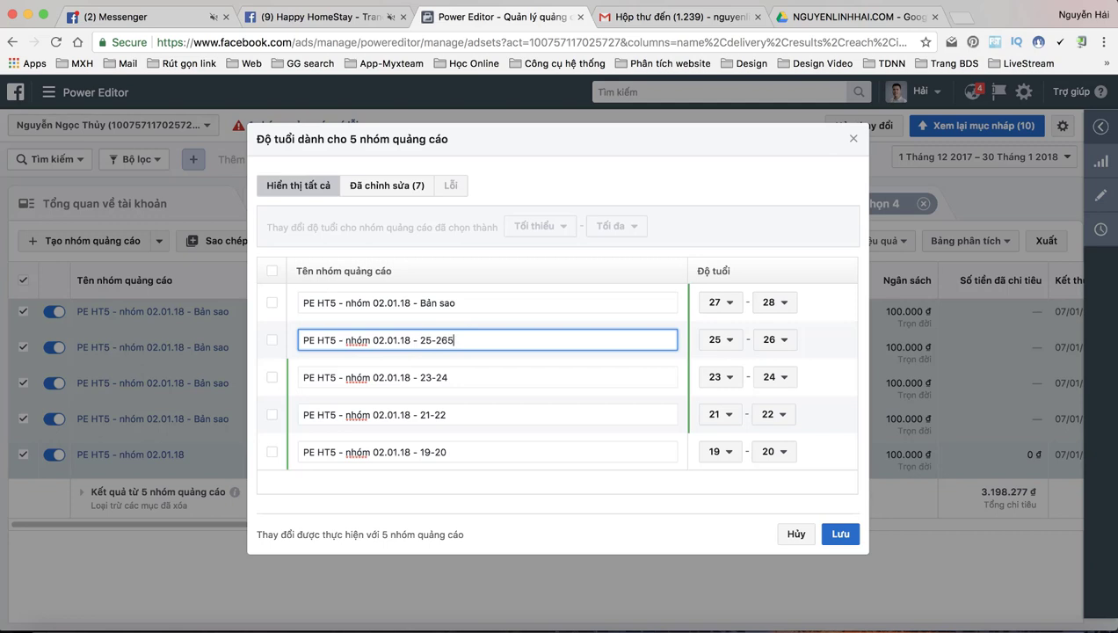
{"action": "type", "text": "-265"}
- Rename the first ad set copy "PE HT5 - nhóm 02.01.18 - 27-28" and save the bulk edits
{"action": "left_click", "coordinate": [462, 303]}
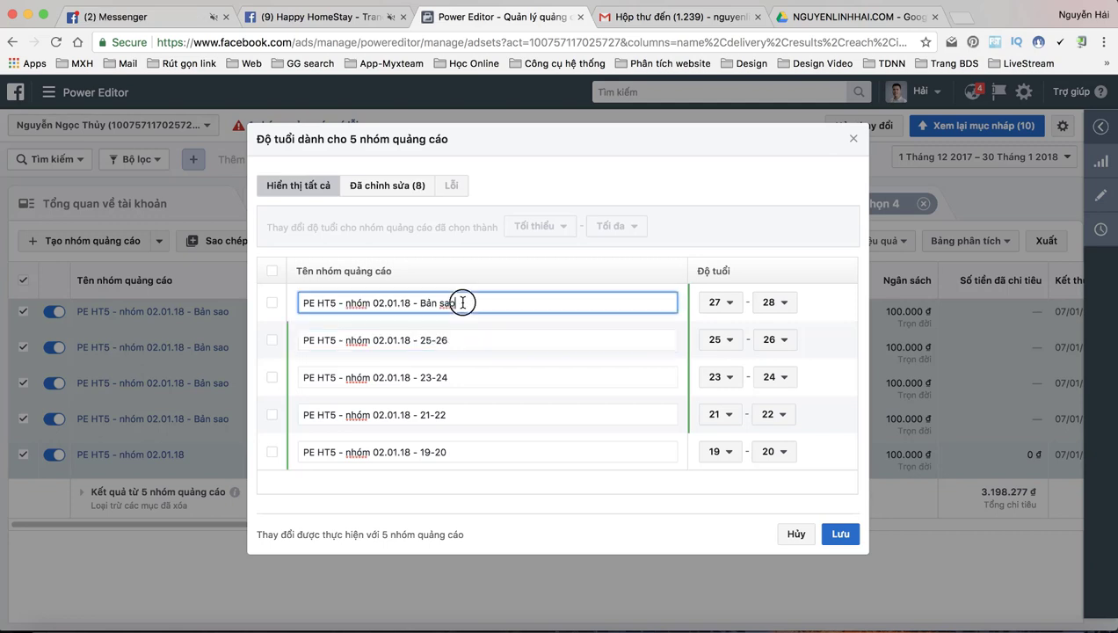
{"action": "left_click", "coordinate": [437, 305]}
{"action": "type", "text": "2"}
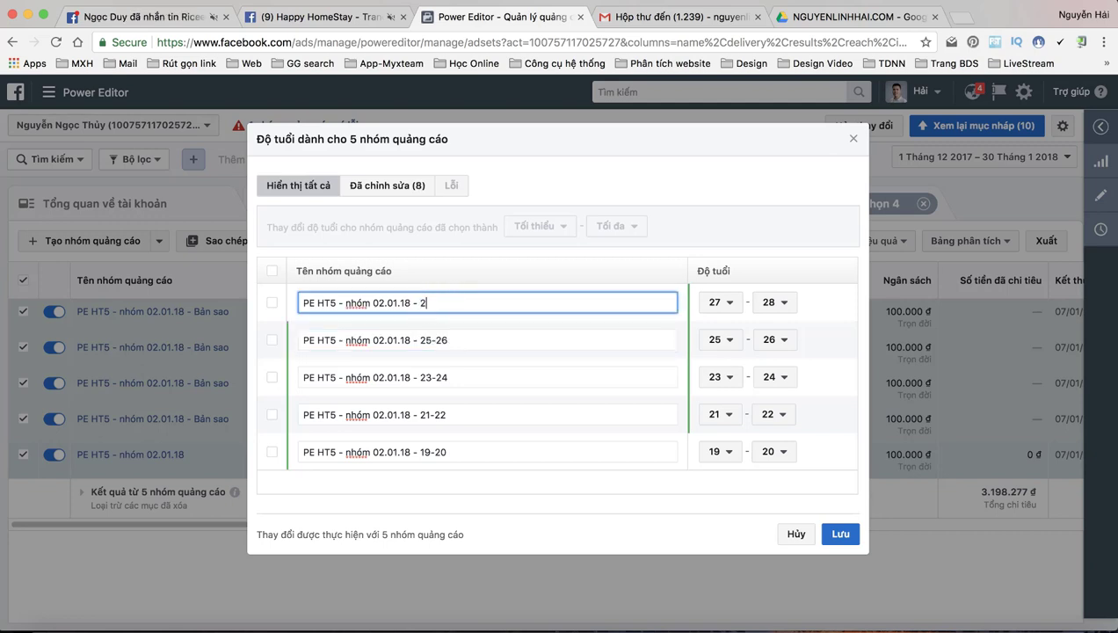
{"action": "type", "text": "7-28"}
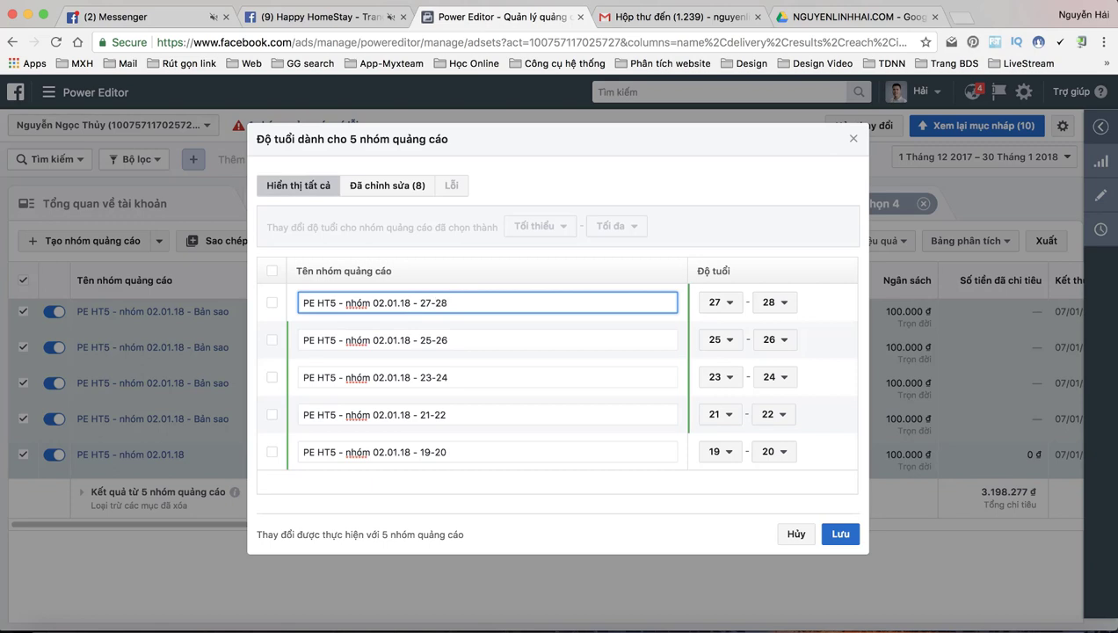
{"action": "left_click", "coordinate": [576, 509]}
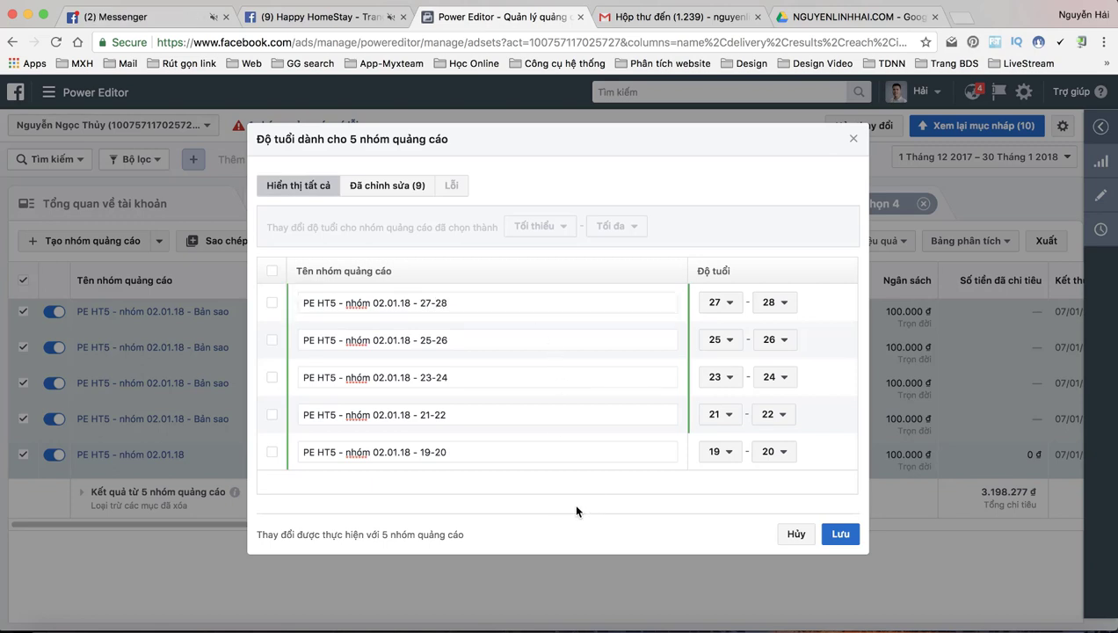
{"action": "left_click", "coordinate": [841, 535]}
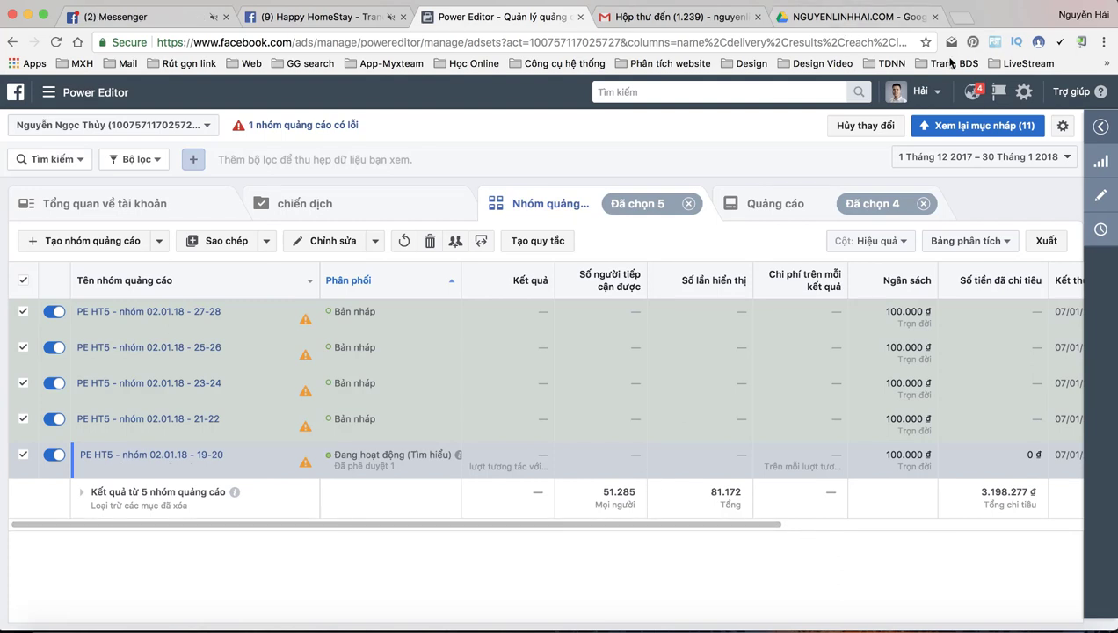
- Review the drafts, exclude both "Bài viết: Halo cả nhà" ad sets, and confirm publishing the PE HT5 ad sets and ads
{"action": "left_click", "coordinate": [973, 132]}
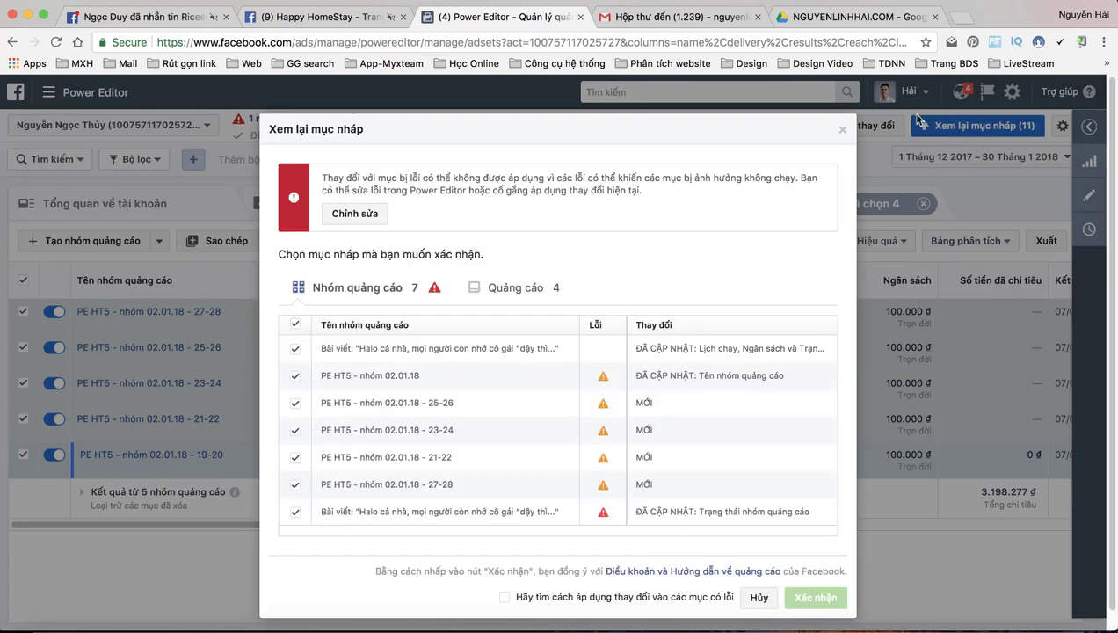
{"action": "left_click", "coordinate": [296, 349]}
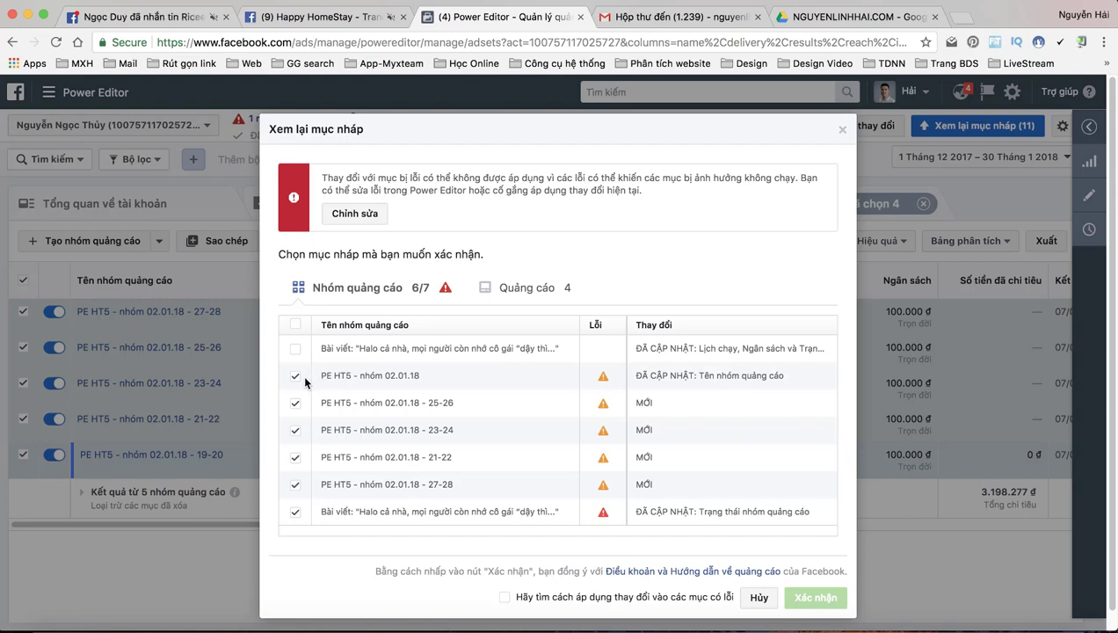
{"action": "scroll", "coordinate": [302, 374], "scroll_direction": "down", "scroll_amount": 1}
{"action": "left_click", "coordinate": [296, 495]}
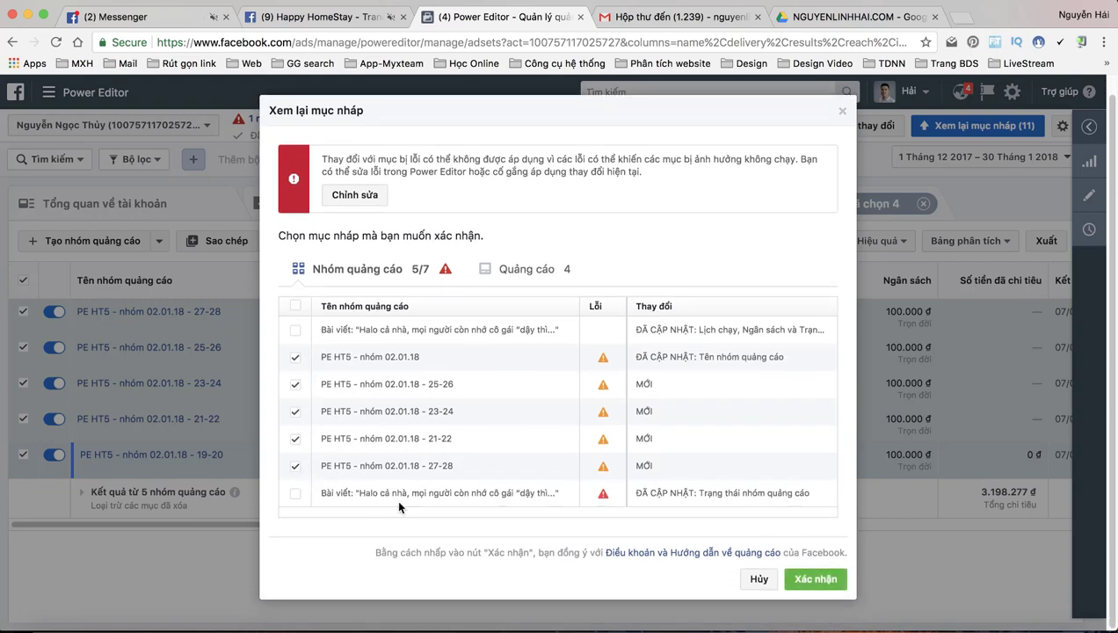
{"action": "left_click", "coordinate": [817, 579]}
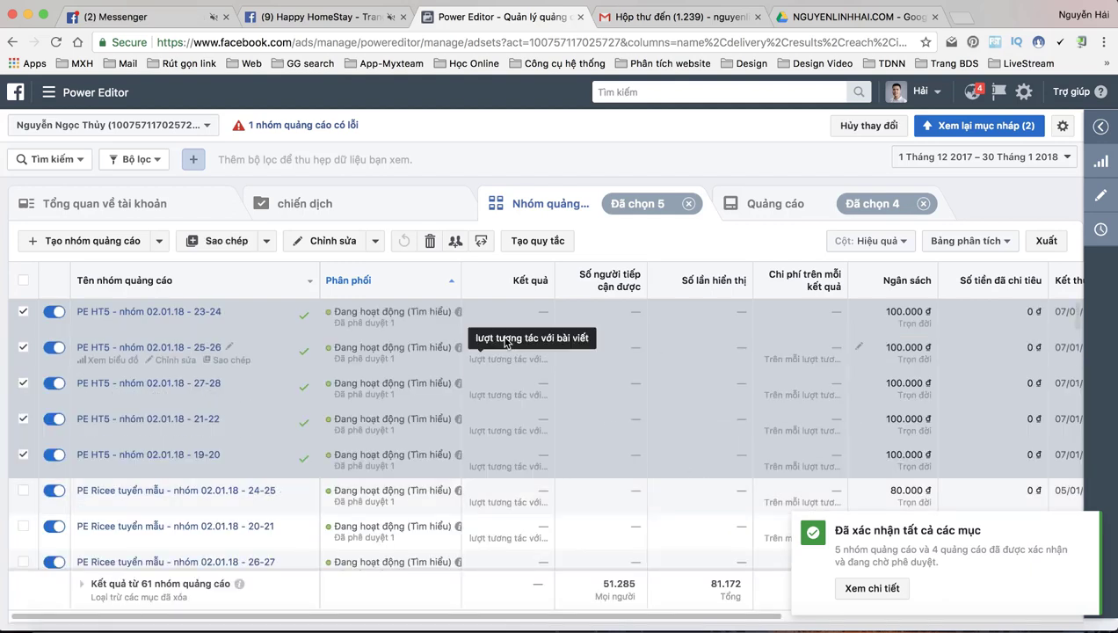
- Open the campaign "PE HT5 - 02.01.18" and check the audience ages of its 23-24 and 25-26 ad sets
{"action": "left_click", "coordinate": [357, 204]}
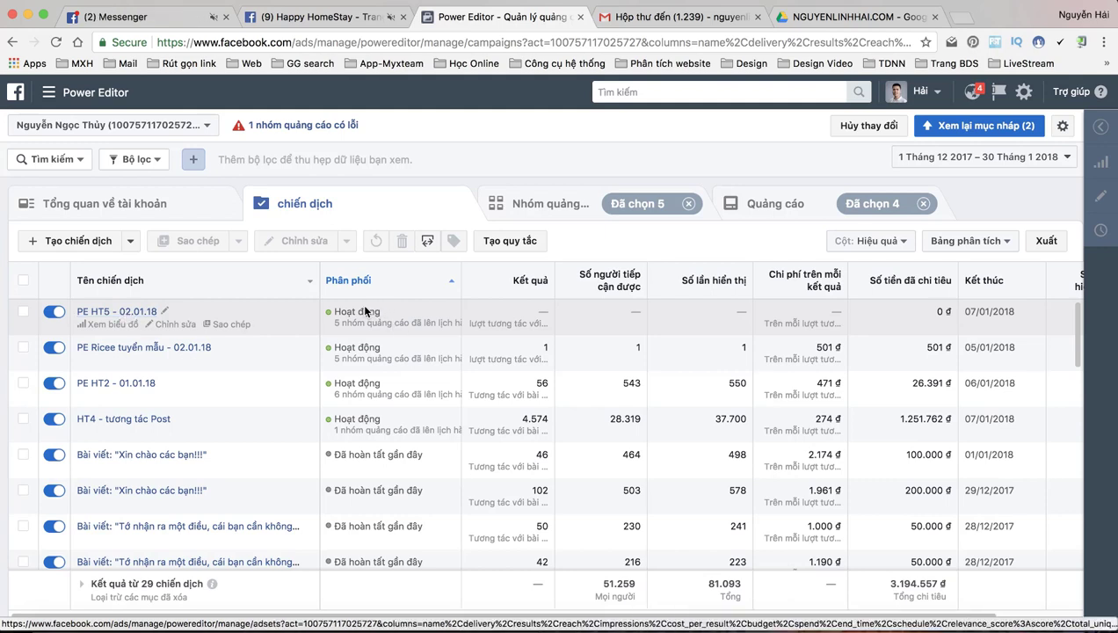
{"action": "left_click", "coordinate": [125, 316]}
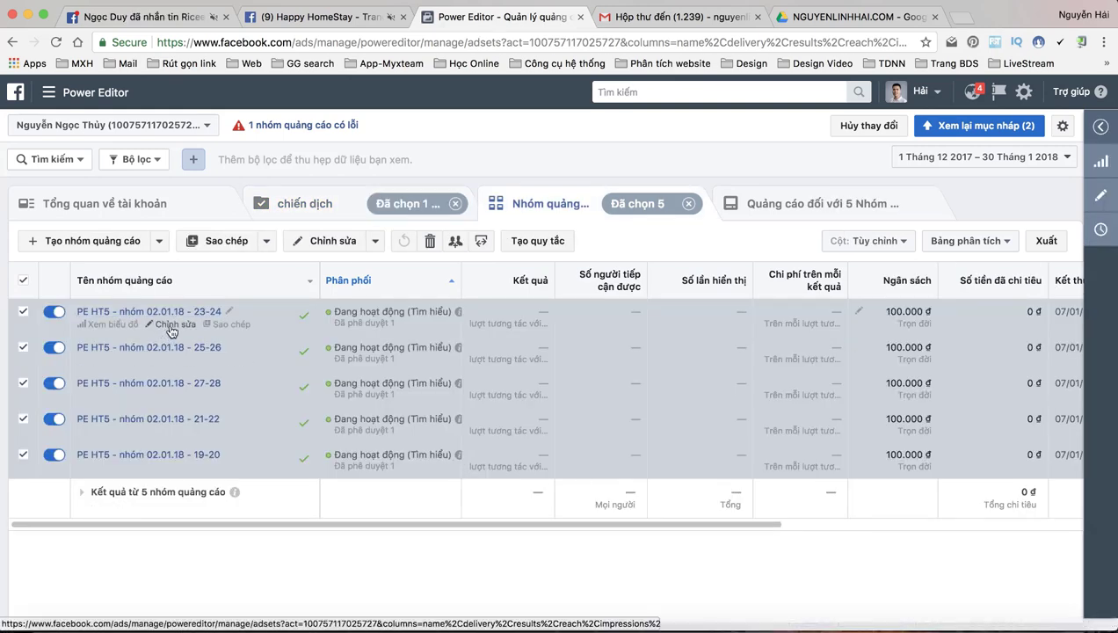
{"action": "left_click", "coordinate": [174, 329]}
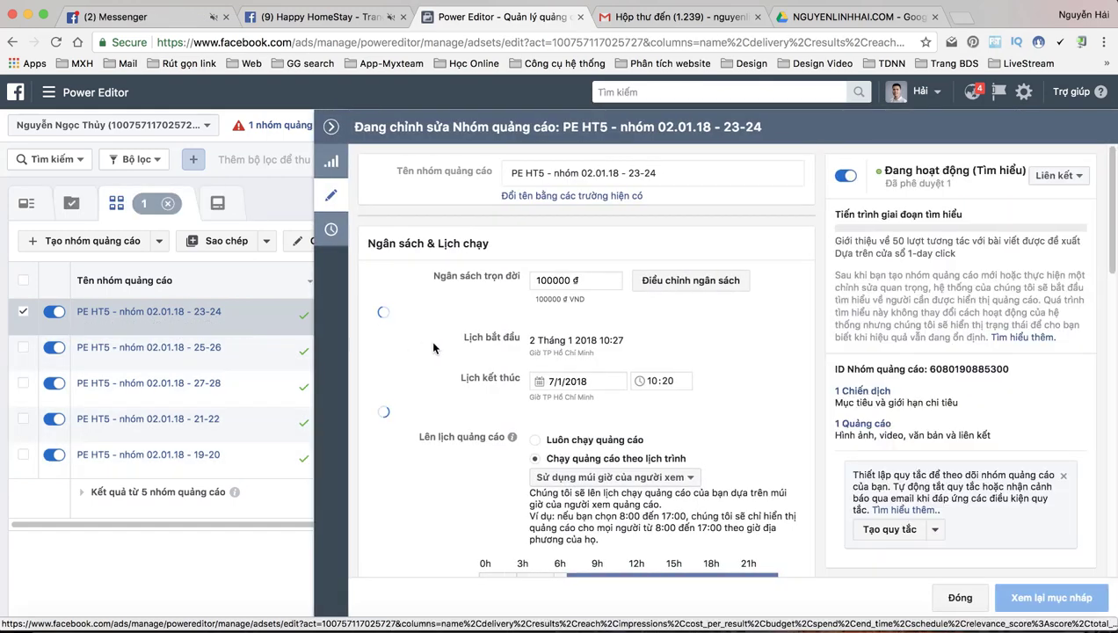
{"action": "scroll", "coordinate": [495, 396], "scroll_direction": "down", "scroll_amount": 1}
{"action": "scroll", "coordinate": [494, 396], "scroll_direction": "down", "scroll_amount": 10}
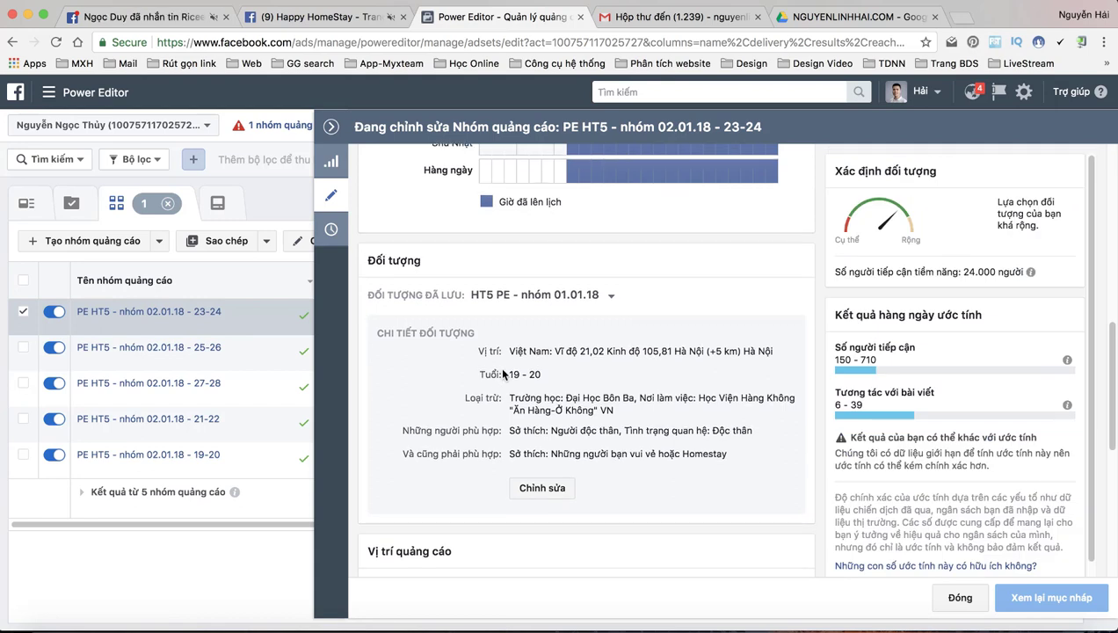
{"action": "mouse_move", "coordinate": [171, 366]}
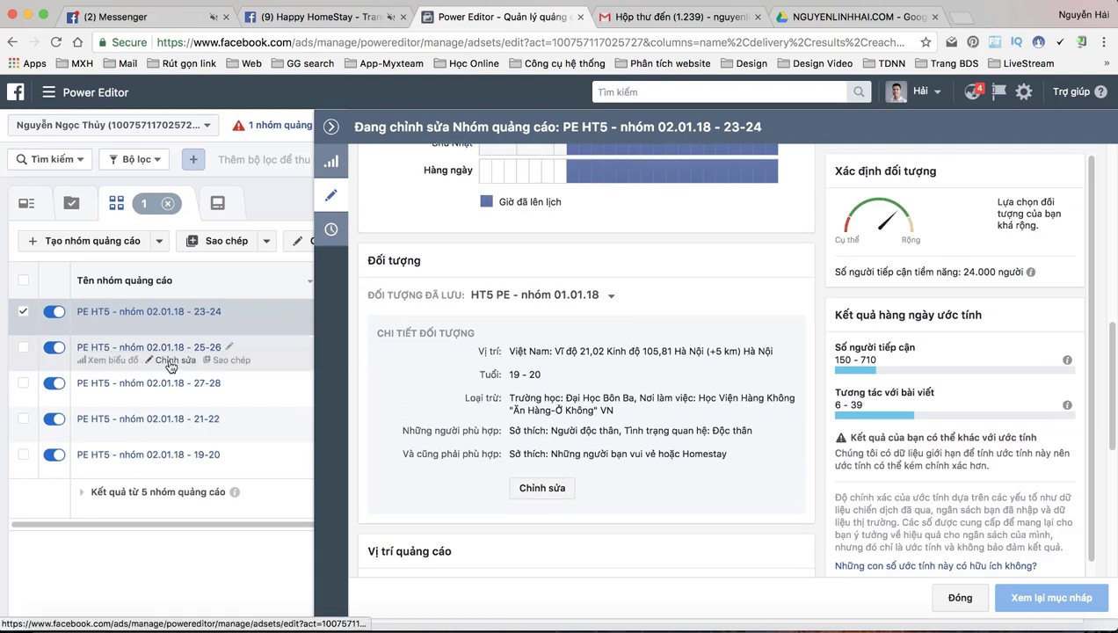
{"action": "left_click", "coordinate": [174, 361]}
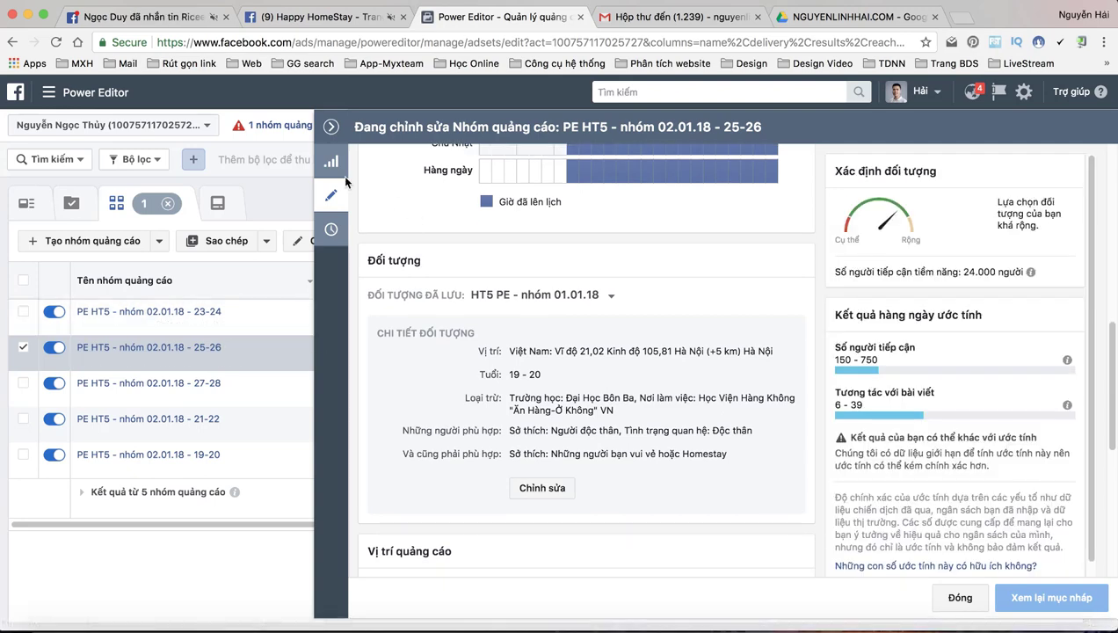
{"action": "left_click", "coordinate": [329, 127]}
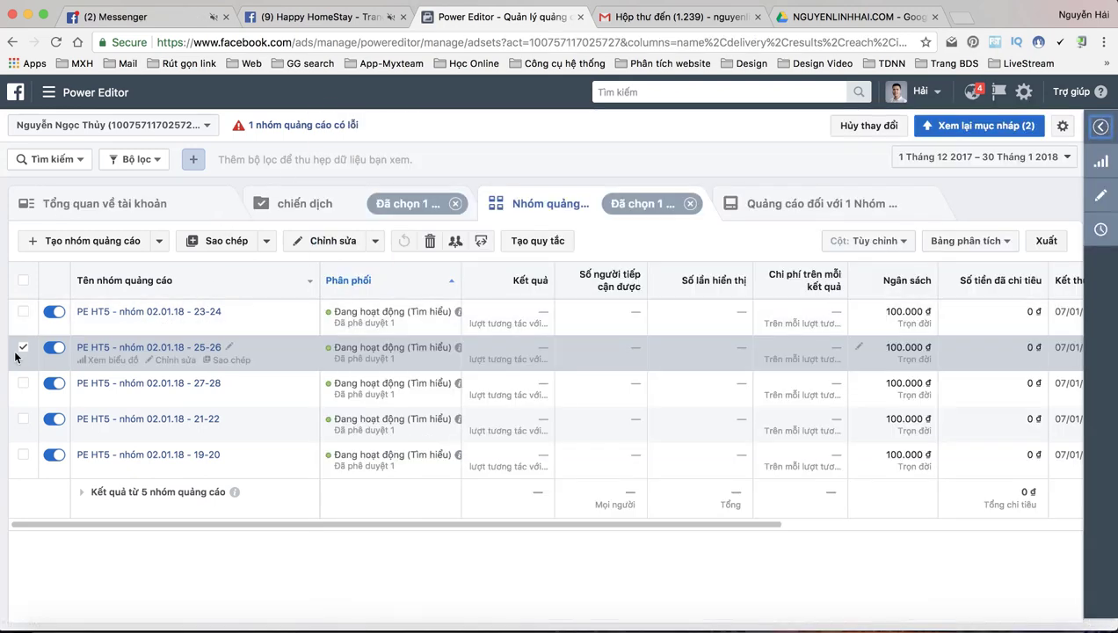
- Bulk-edit the ages of all five PE HT5 ad sets, setting the ad set named "21-22" to the age range 21–22
{"action": "left_click", "coordinate": [23, 313]}
{"action": "left_click", "coordinate": [23, 383]}
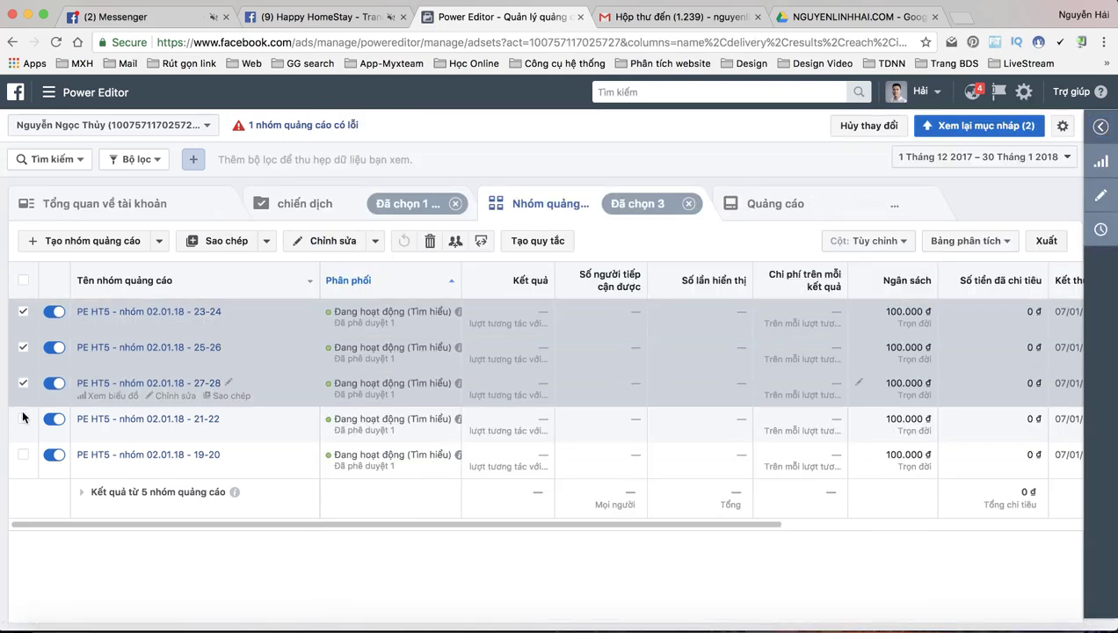
{"action": "left_click", "coordinate": [23, 420]}
{"action": "left_click", "coordinate": [23, 455]}
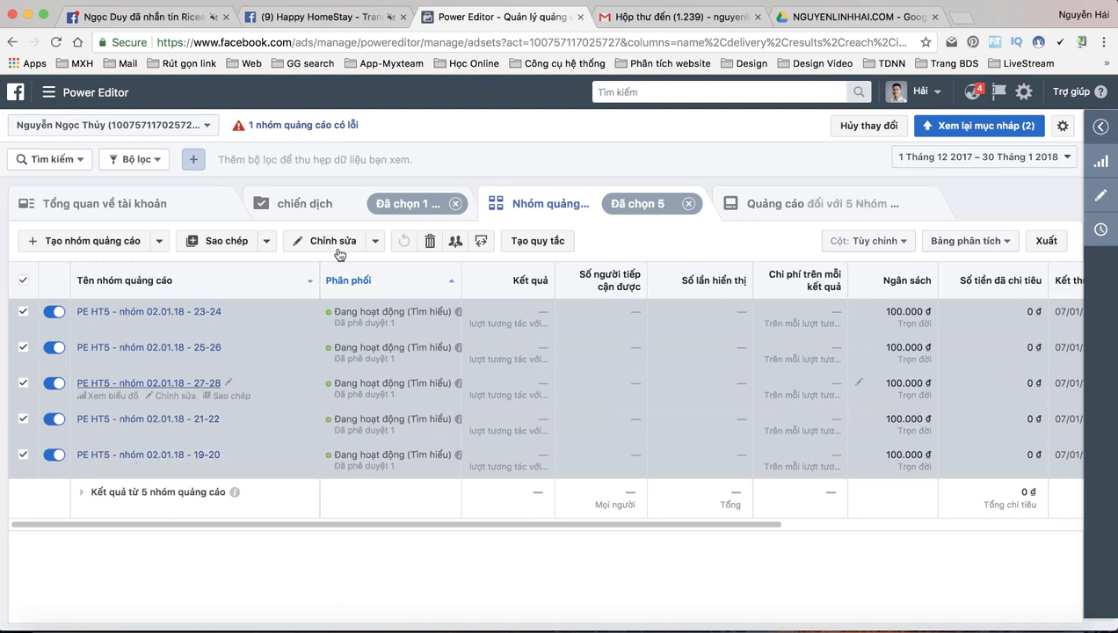
{"action": "left_click", "coordinate": [374, 241]}
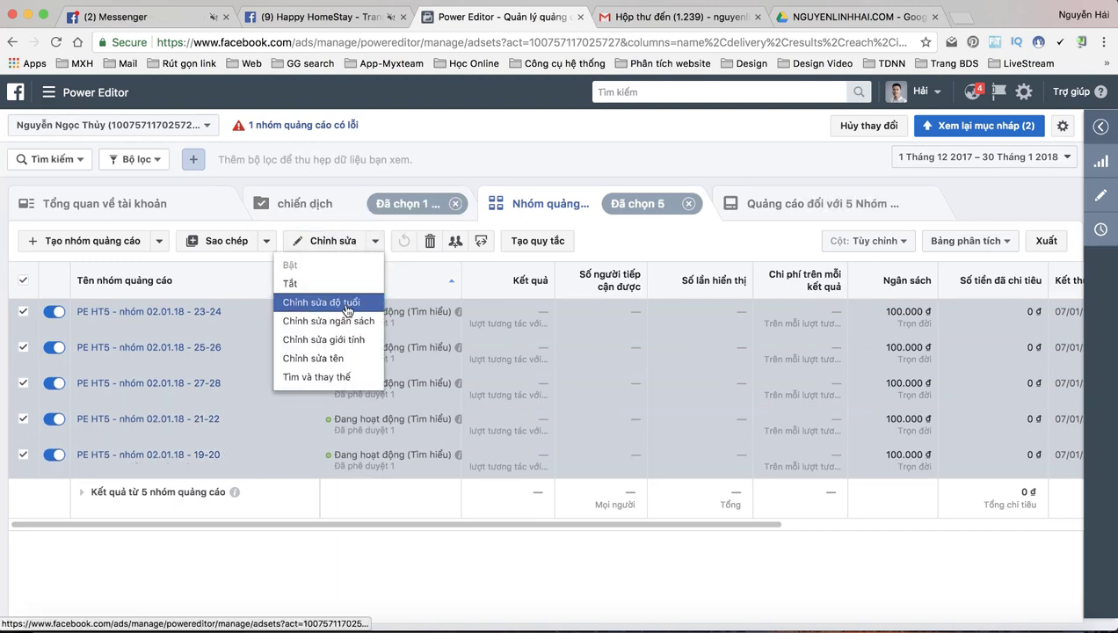
{"action": "left_click", "coordinate": [346, 303]}
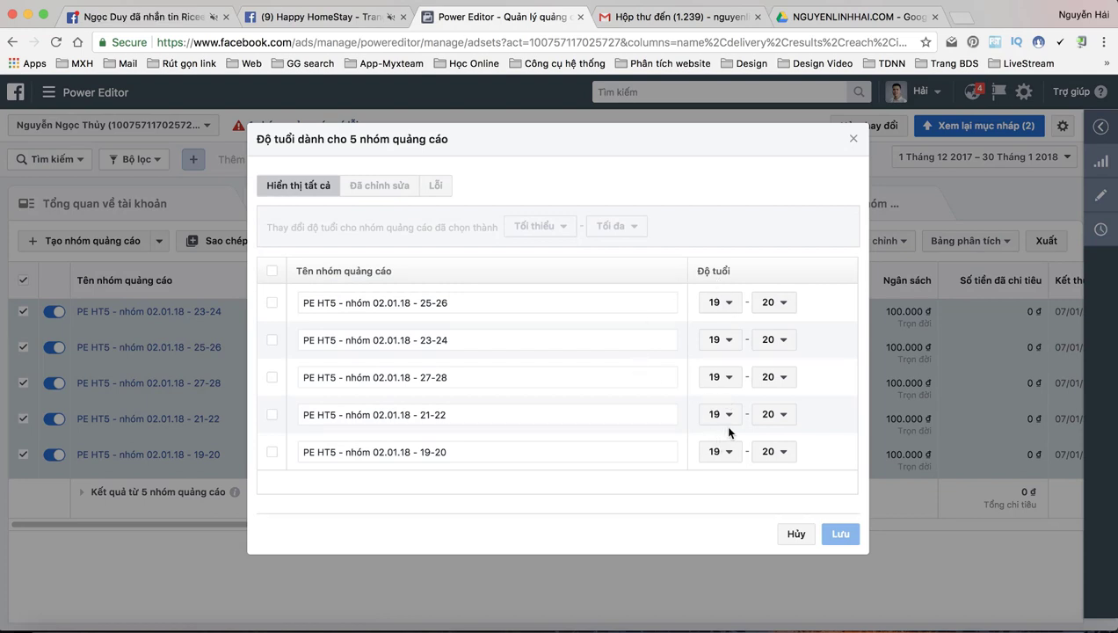
{"action": "left_click", "coordinate": [725, 415]}
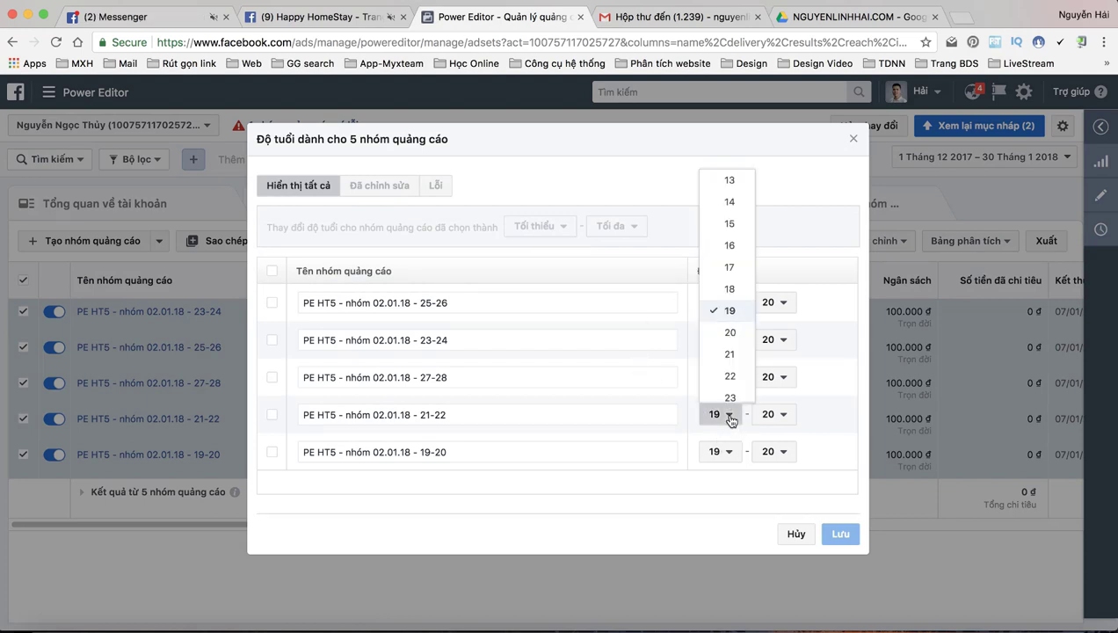
{"action": "left_click", "coordinate": [730, 354]}
{"action": "left_click", "coordinate": [775, 414]}
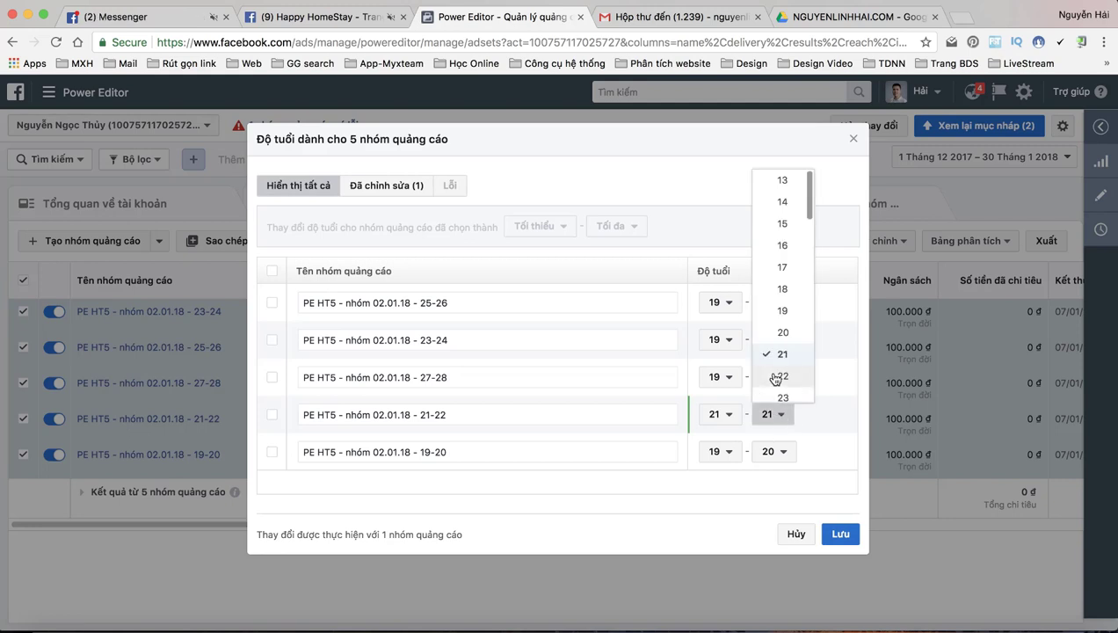
{"action": "left_click", "coordinate": [772, 377]}
- Set the age range of the ad set named "27-28" to 27–28
{"action": "left_click", "coordinate": [720, 379]}
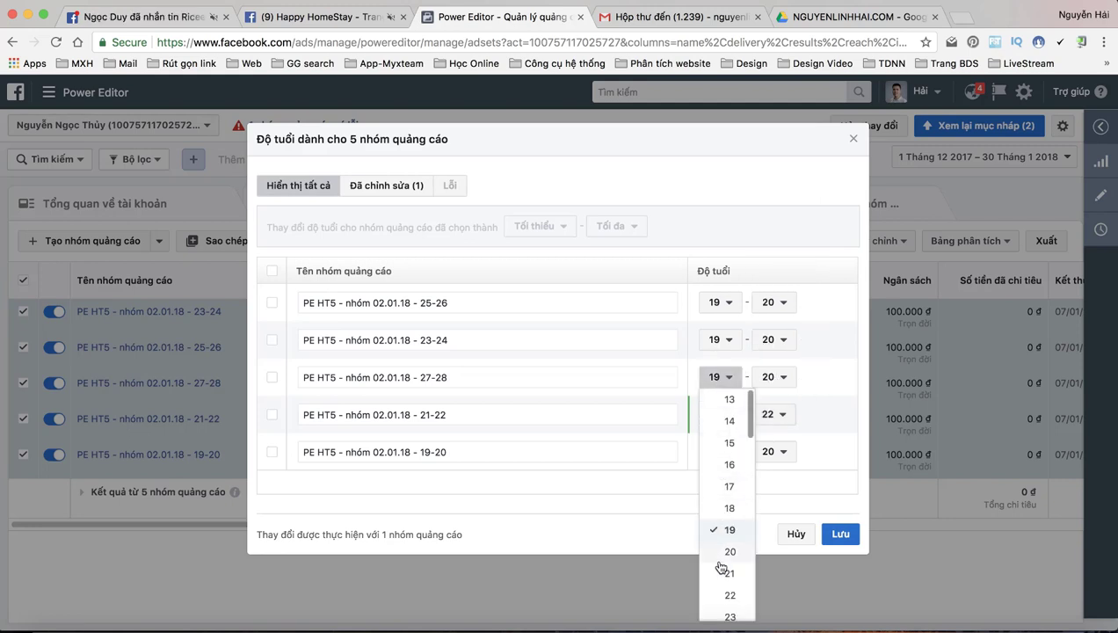
{"action": "scroll", "coordinate": [726, 571], "scroll_direction": "down", "scroll_amount": 3}
{"action": "scroll", "coordinate": [726, 576], "scroll_direction": "down", "scroll_amount": 2}
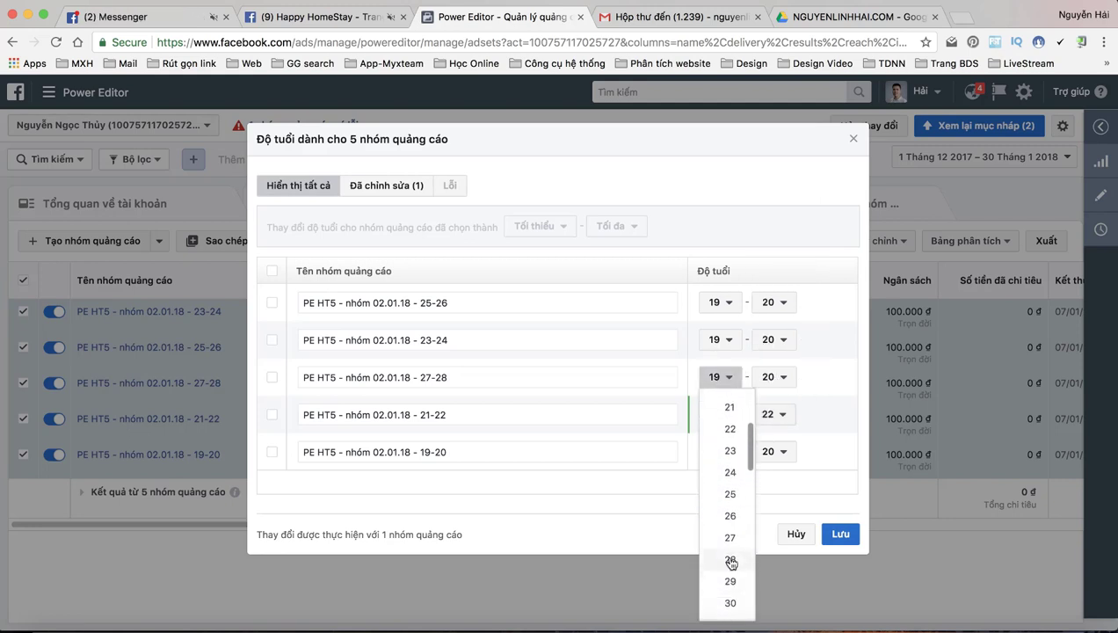
{"action": "left_click", "coordinate": [728, 542]}
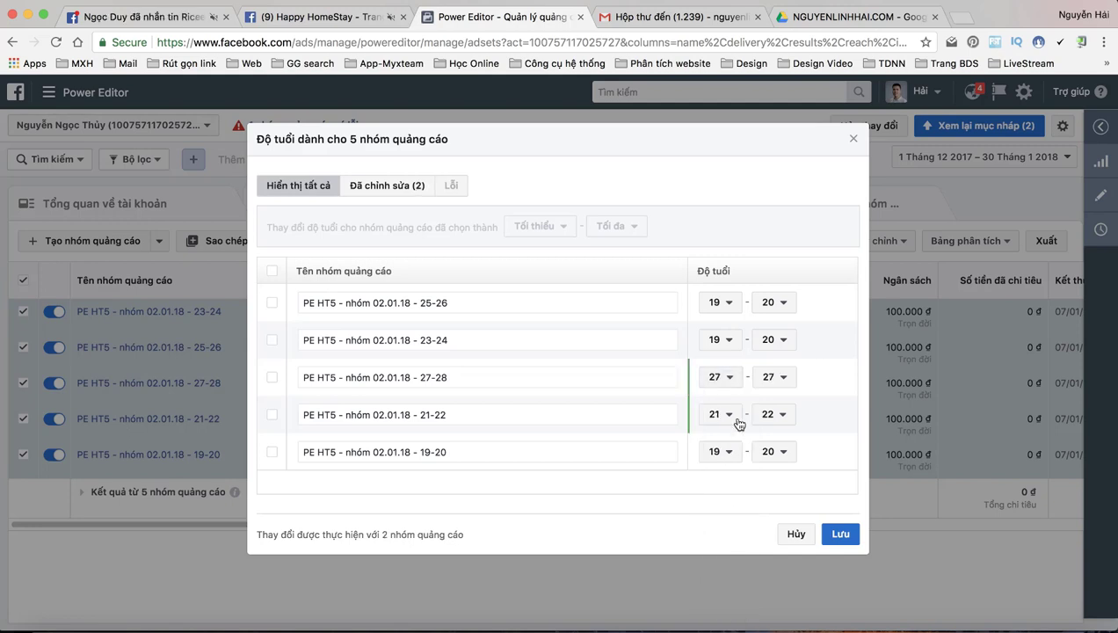
{"action": "left_click", "coordinate": [772, 378]}
{"action": "left_click", "coordinate": [783, 528]}
- Set the age range of the ad set named "23-24" to 23–24
{"action": "left_click", "coordinate": [713, 341]}
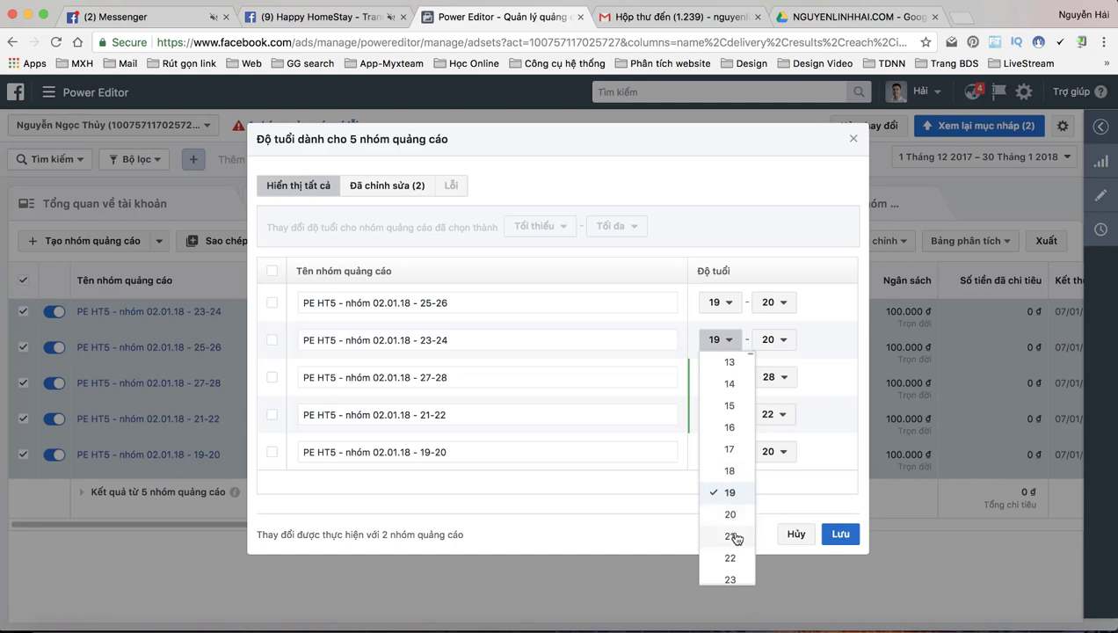
{"action": "left_click", "coordinate": [735, 578]}
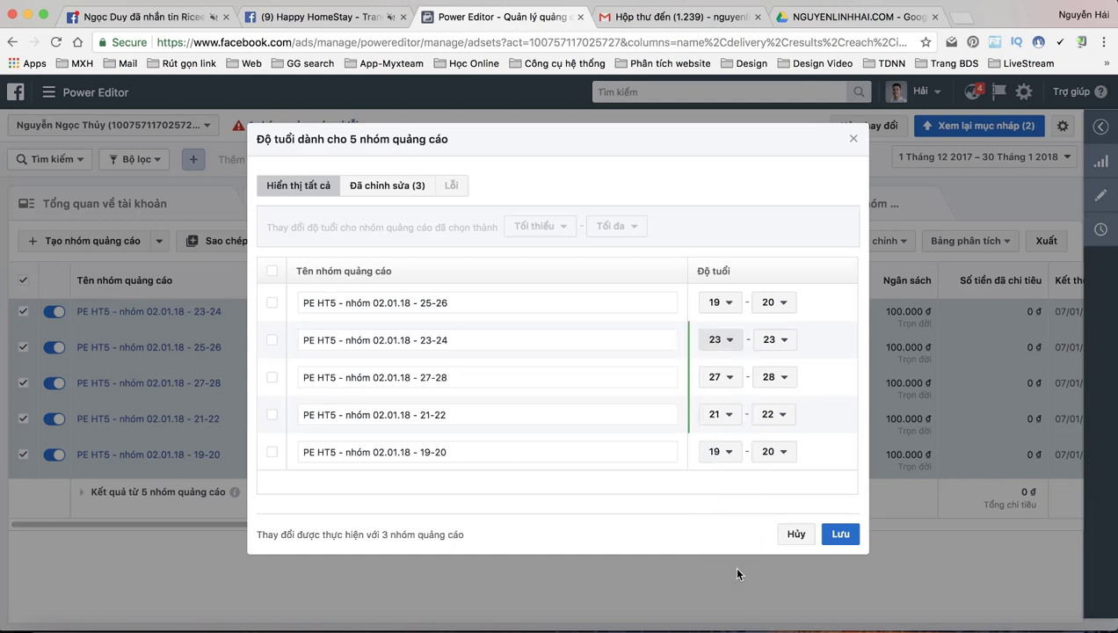
{"action": "left_click", "coordinate": [774, 341]}
{"action": "scroll", "coordinate": [783, 525], "scroll_direction": "down", "scroll_amount": 2}
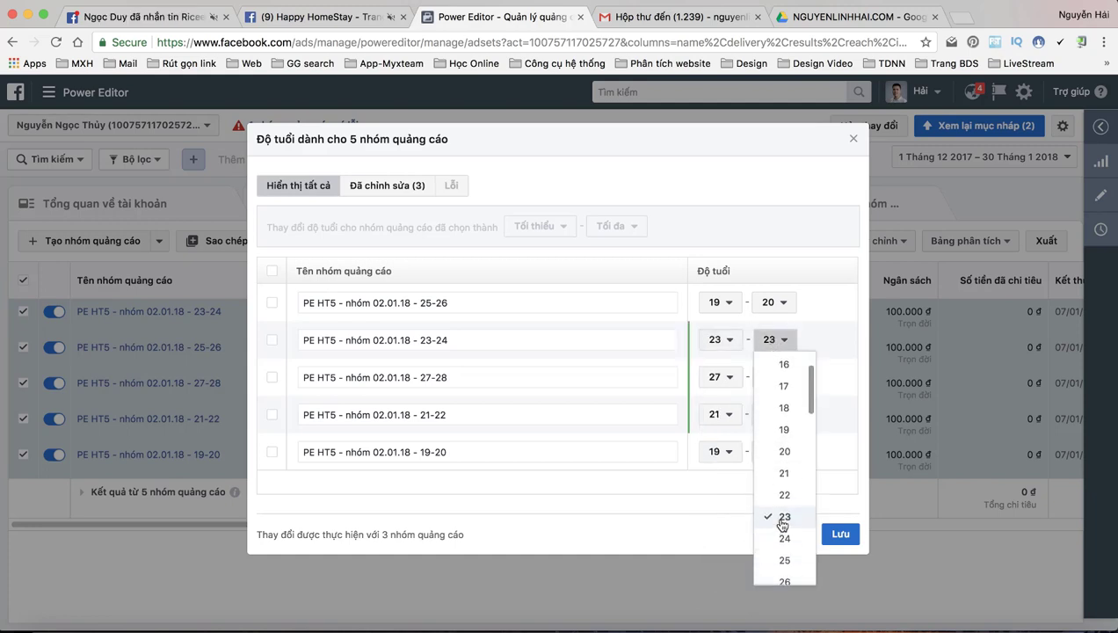
{"action": "left_click", "coordinate": [787, 541]}
- Set the age range of the ad set named "25-26" to 25–26 and save the bulk age edits
{"action": "left_click", "coordinate": [722, 304]}
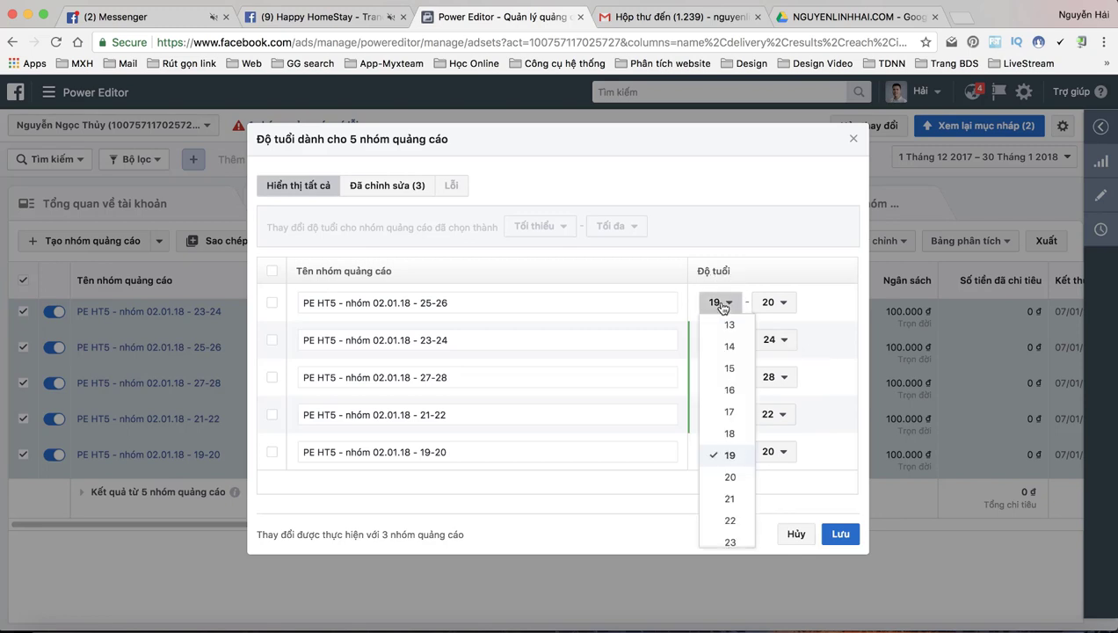
{"action": "scroll", "coordinate": [729, 496], "scroll_direction": "down", "scroll_amount": 2}
{"action": "scroll", "coordinate": [730, 492], "scroll_direction": "down", "scroll_amount": 2}
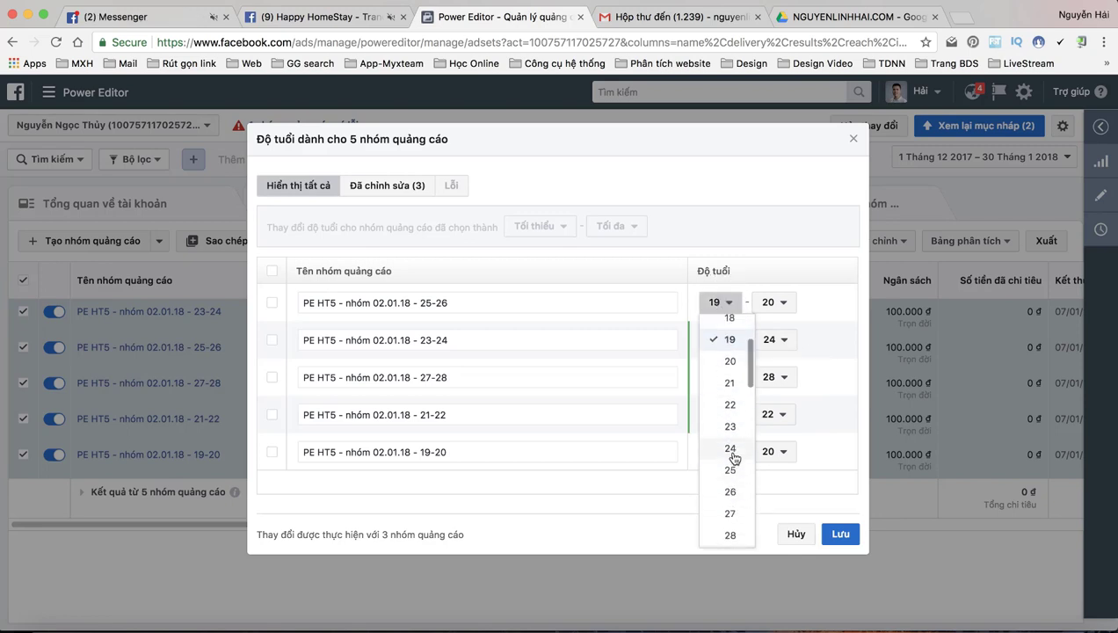
{"action": "left_click", "coordinate": [732, 466]}
{"action": "left_click", "coordinate": [778, 305]}
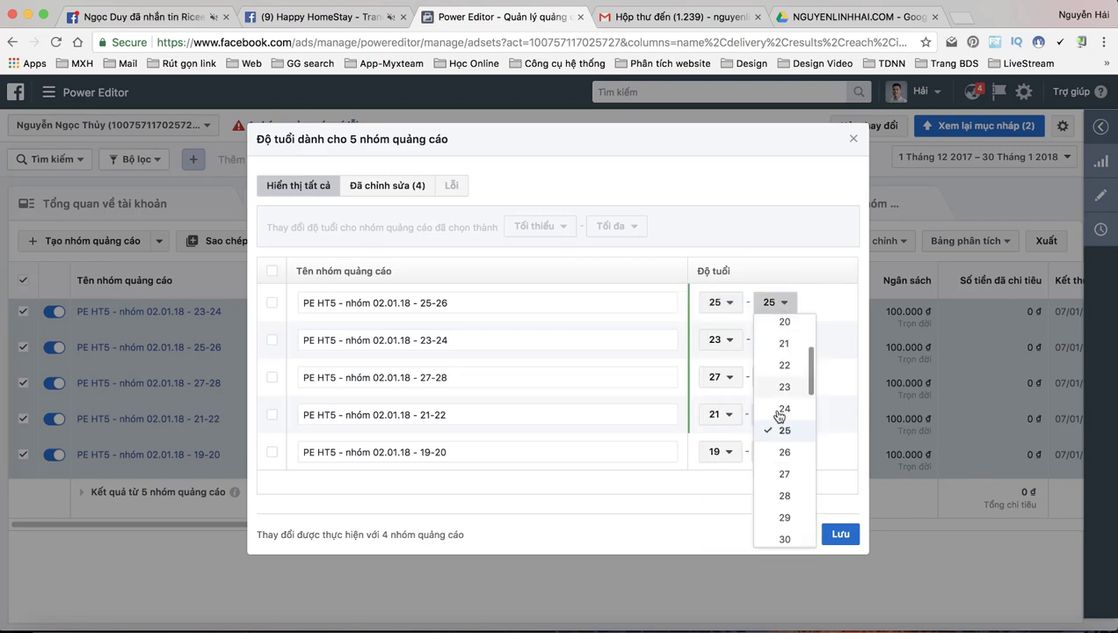
{"action": "left_click", "coordinate": [785, 456]}
{"action": "left_click", "coordinate": [840, 535]}
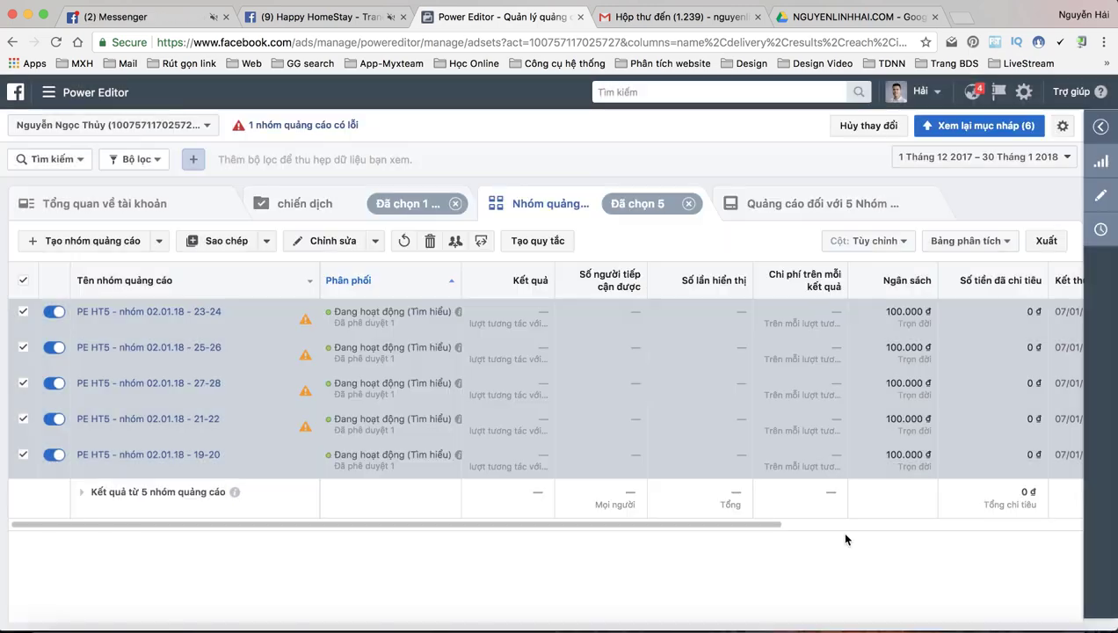
- Review the drafts, exclude the "Bài viết: Halo cả nhà" ad set with the red error, confirm the rest, and dismiss the notification
{"action": "left_click", "coordinate": [968, 130]}
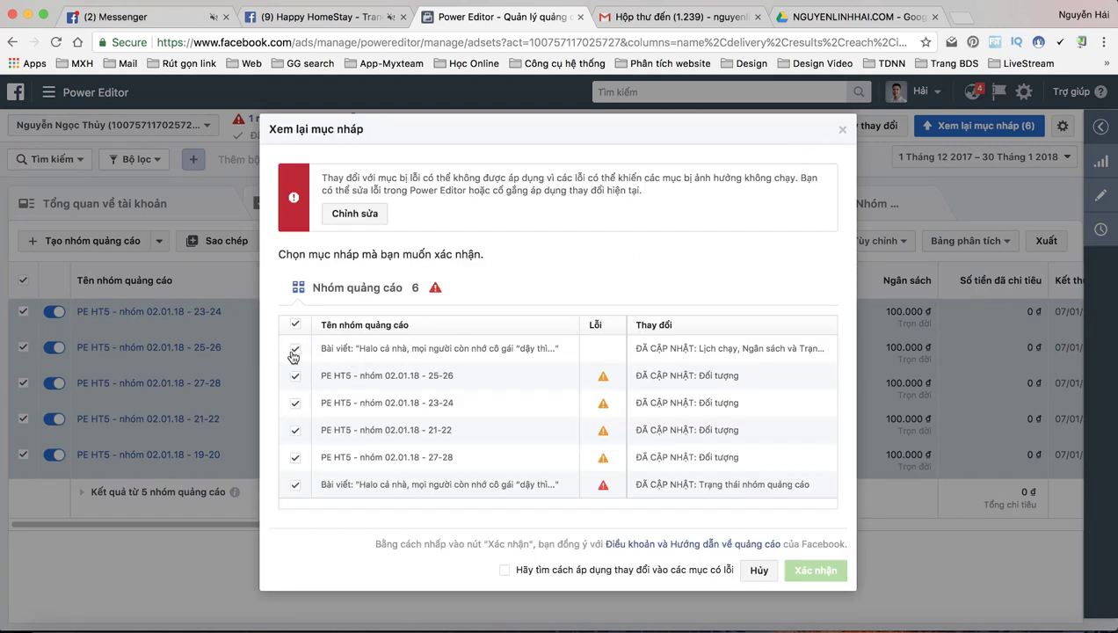
{"action": "left_click", "coordinate": [295, 486]}
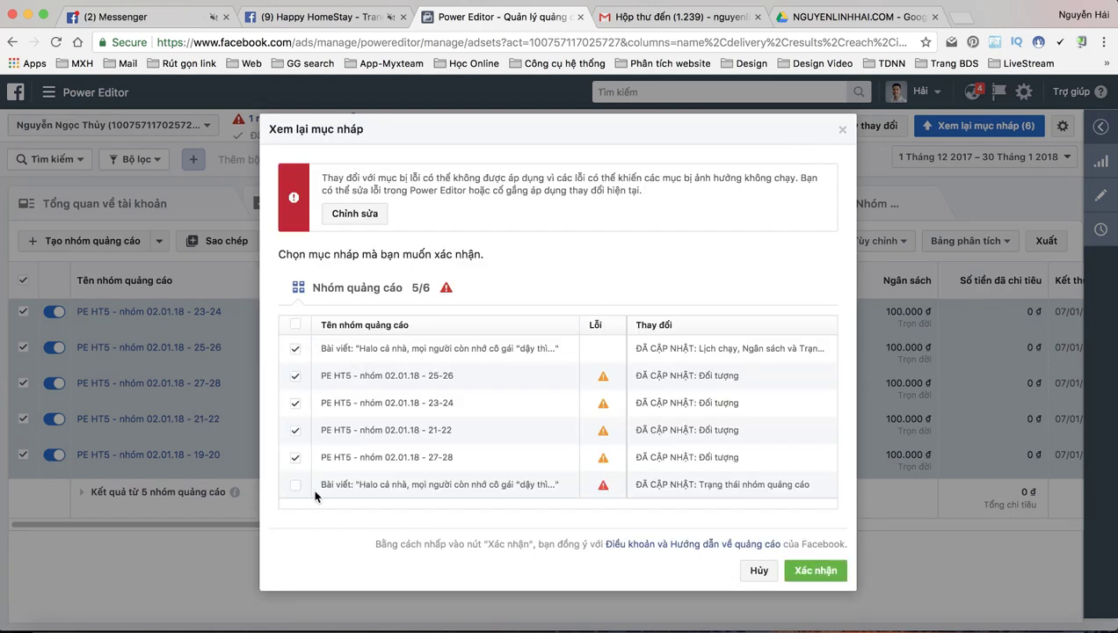
{"action": "left_click", "coordinate": [814, 571]}
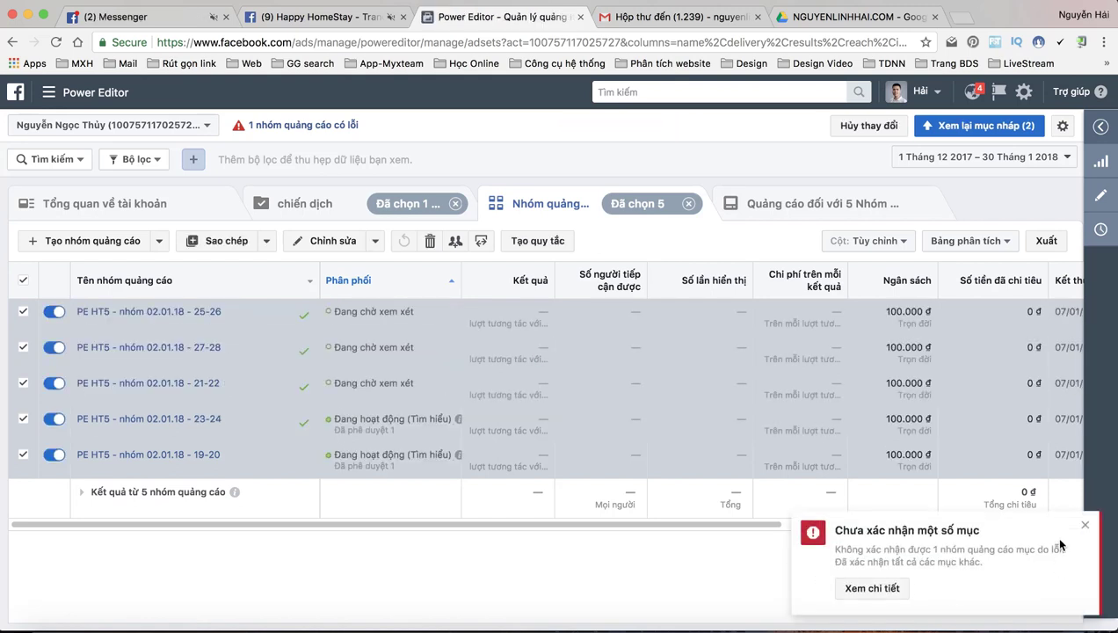
{"action": "left_click", "coordinate": [1082, 528]}
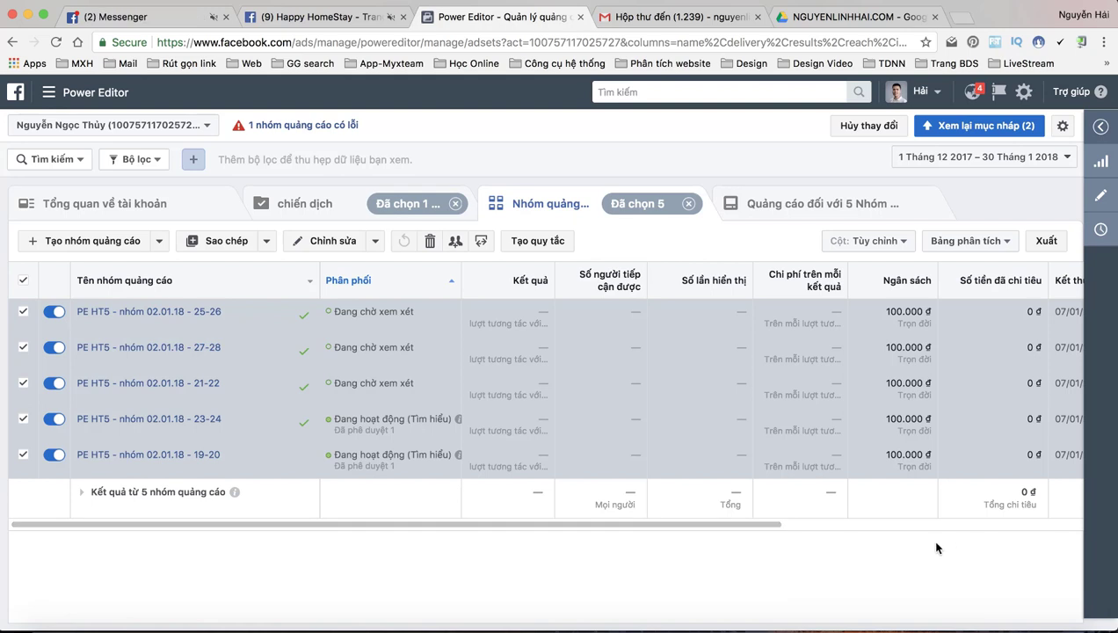
- Check the audience age range of each of the five PE HT5 ad sets, then close the editor
{"action": "mouse_move", "coordinate": [115, 331]}
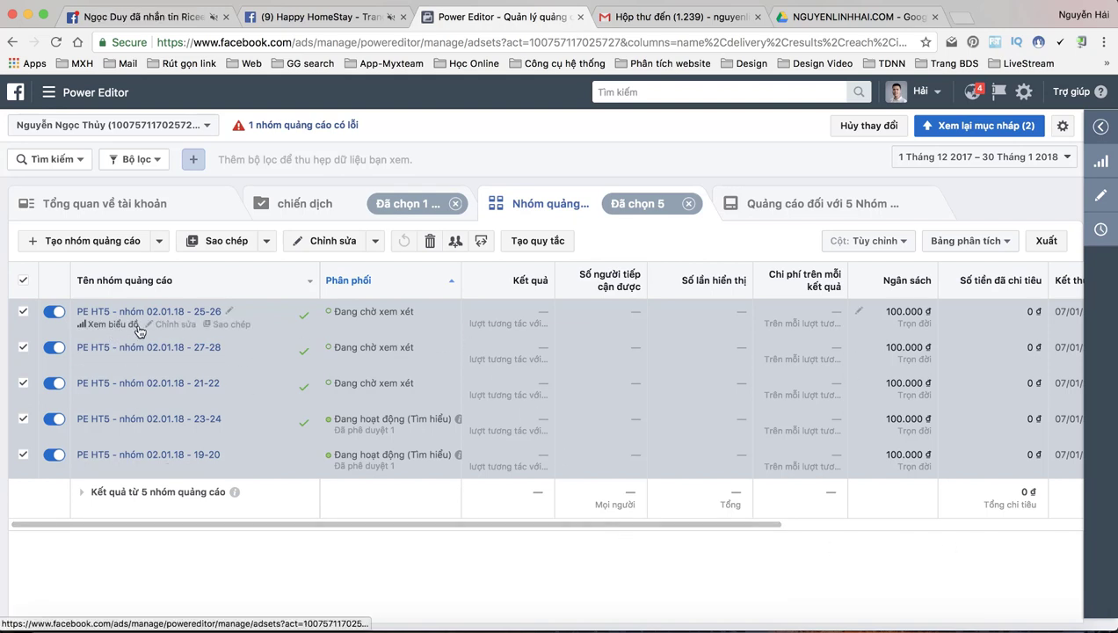
{"action": "left_click", "coordinate": [167, 326]}
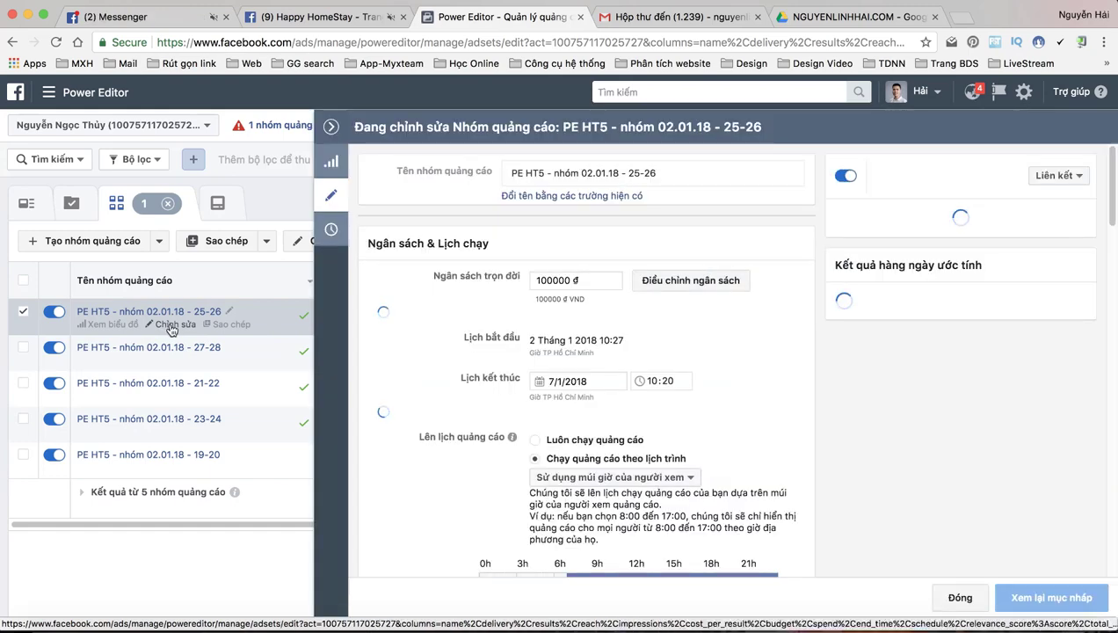
{"action": "scroll", "coordinate": [419, 353], "scroll_direction": "down", "scroll_amount": 6}
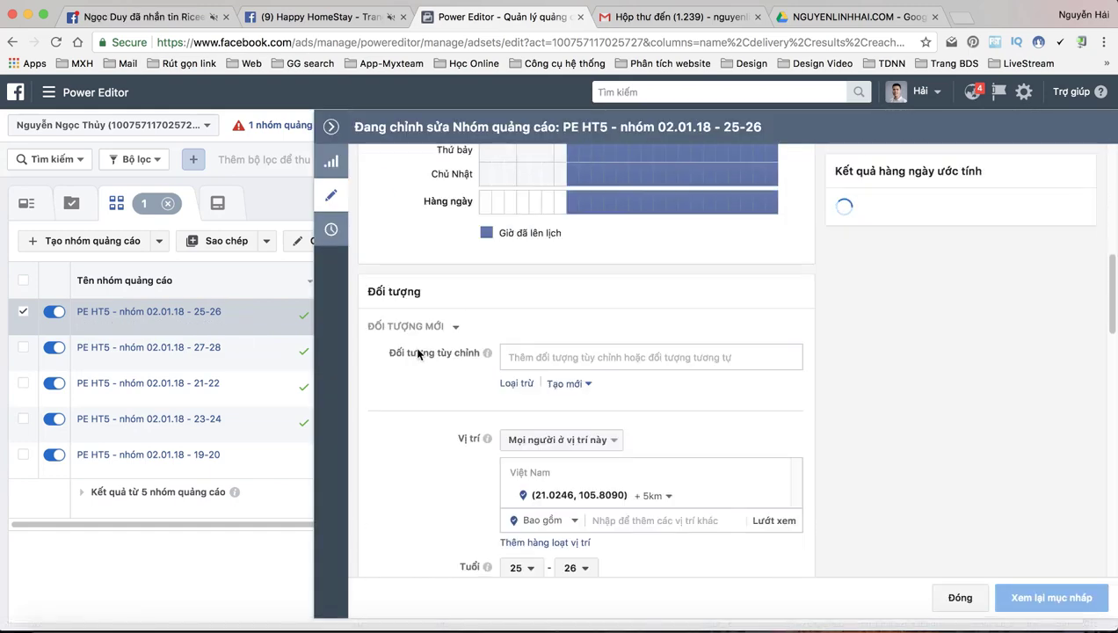
{"action": "scroll", "coordinate": [420, 353], "scroll_direction": "down", "scroll_amount": 3}
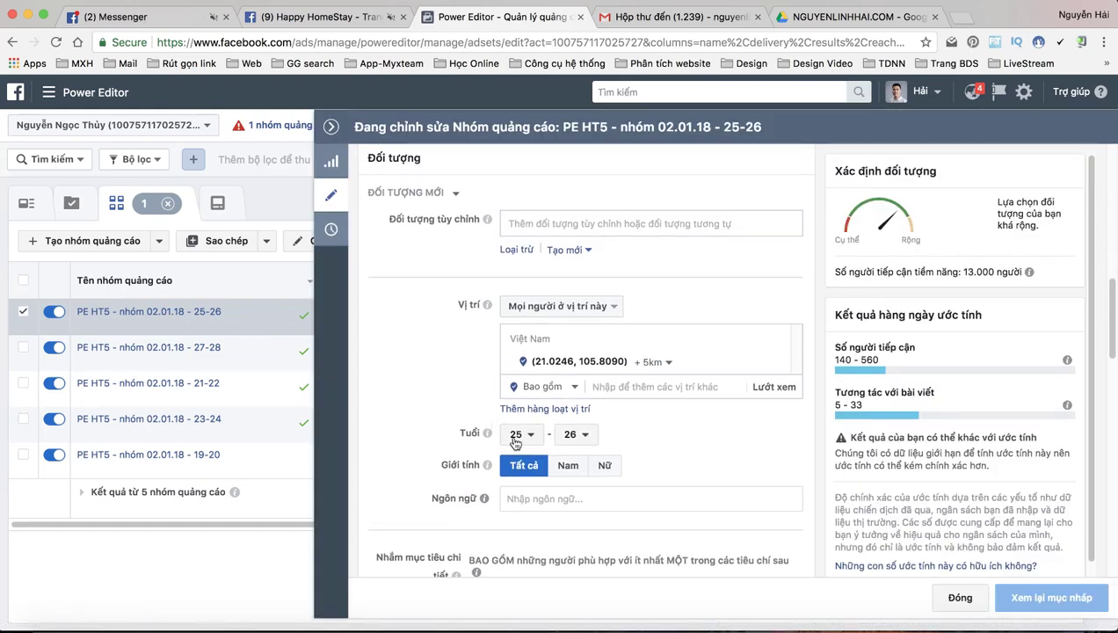
{"action": "left_click", "coordinate": [174, 362]}
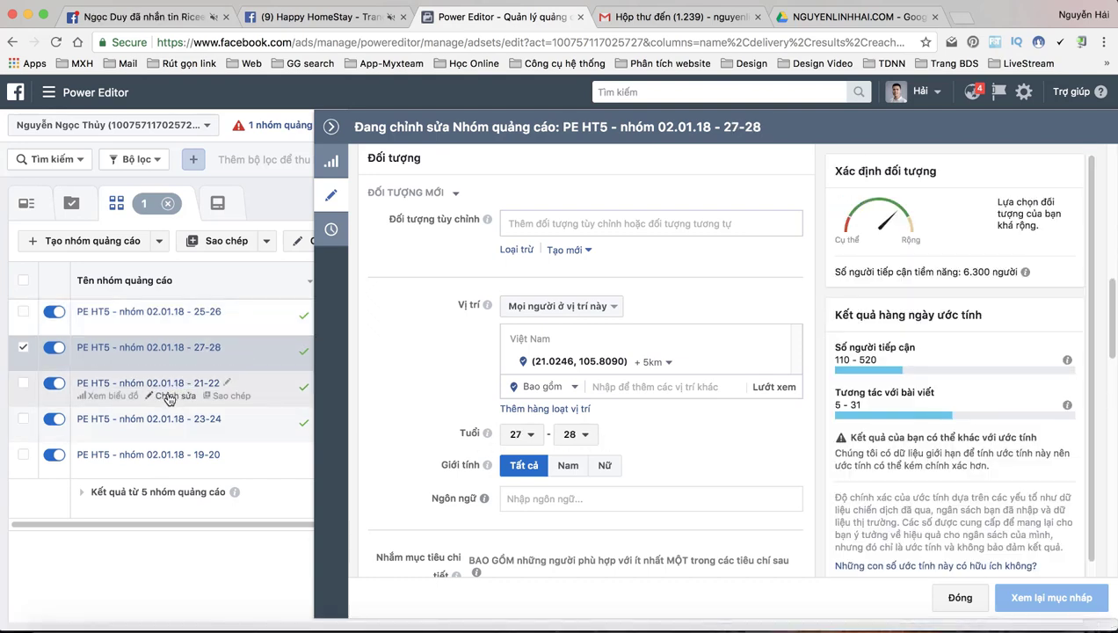
{"action": "left_click", "coordinate": [173, 396]}
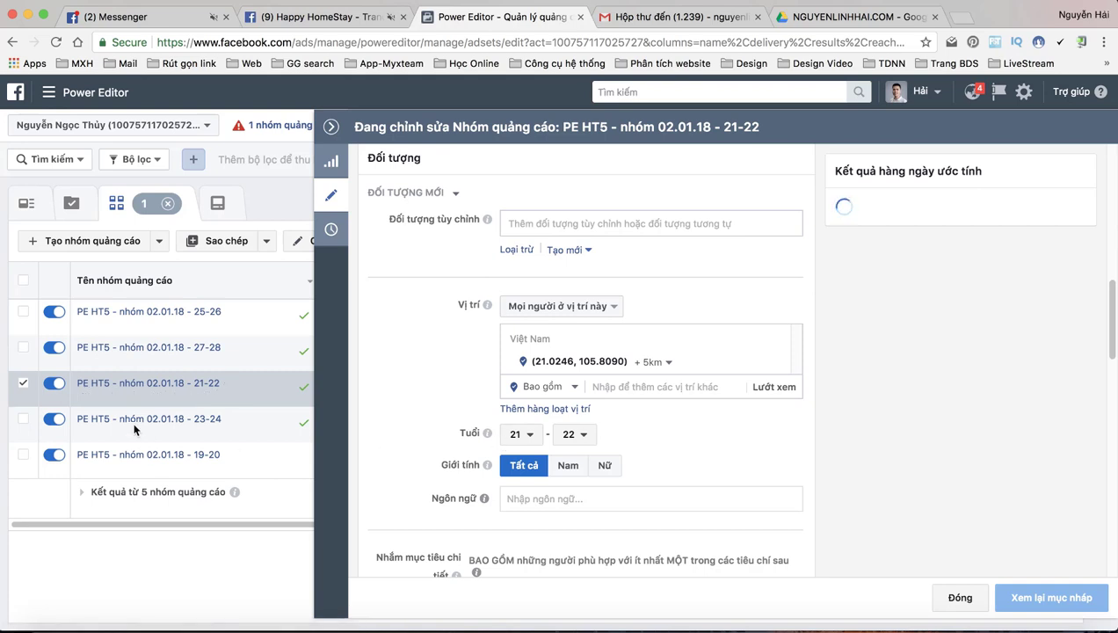
{"action": "left_click", "coordinate": [173, 432]}
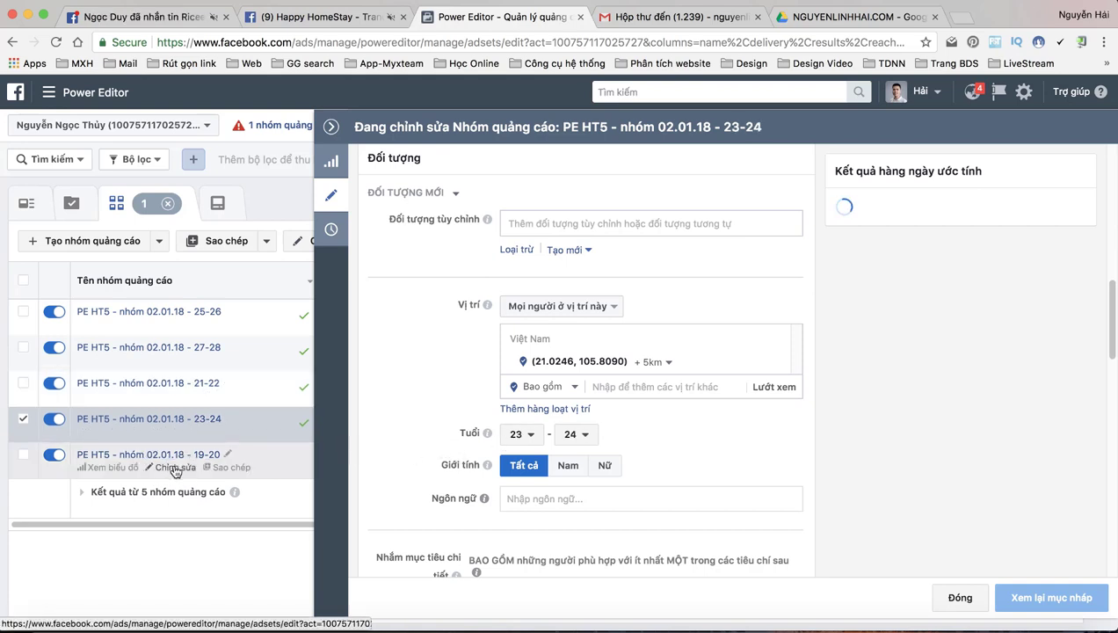
{"action": "left_click", "coordinate": [173, 468]}
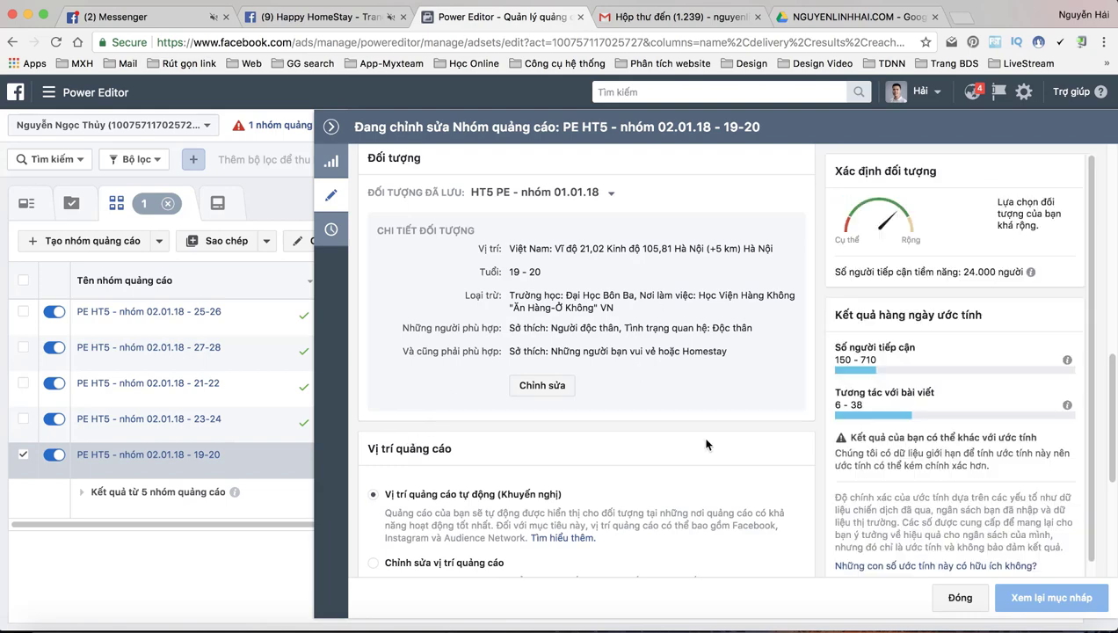
{"action": "left_click", "coordinate": [961, 587]}
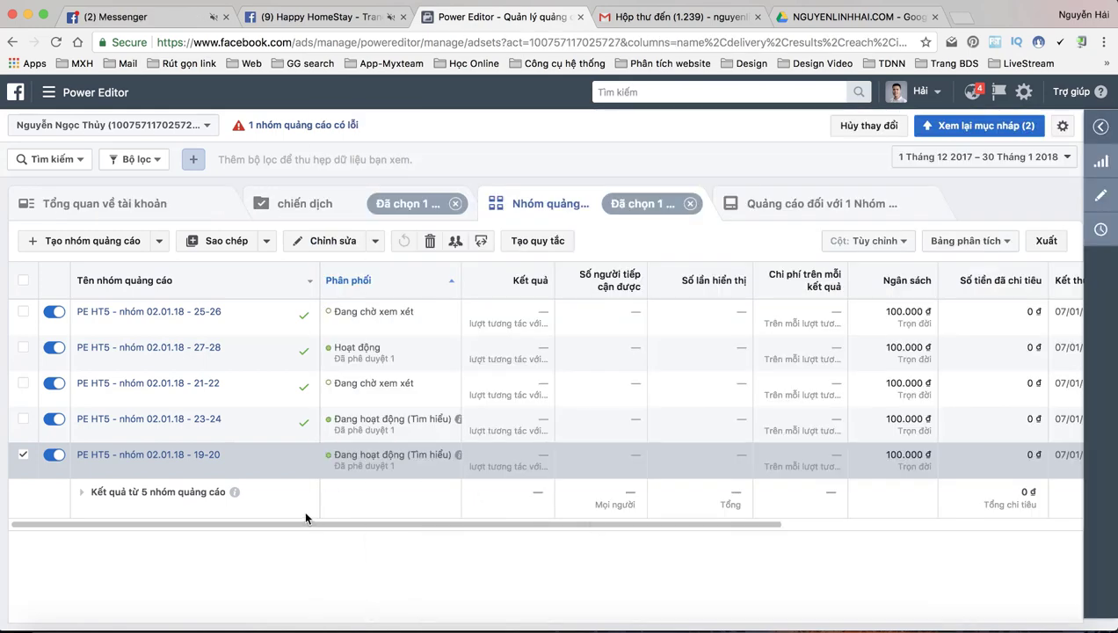
- Reopen the campaign "PE HT5 - 02.01.18", check the ad inside its 25-26 ad set, and return to the campaign list
{"action": "left_click", "coordinate": [320, 208]}
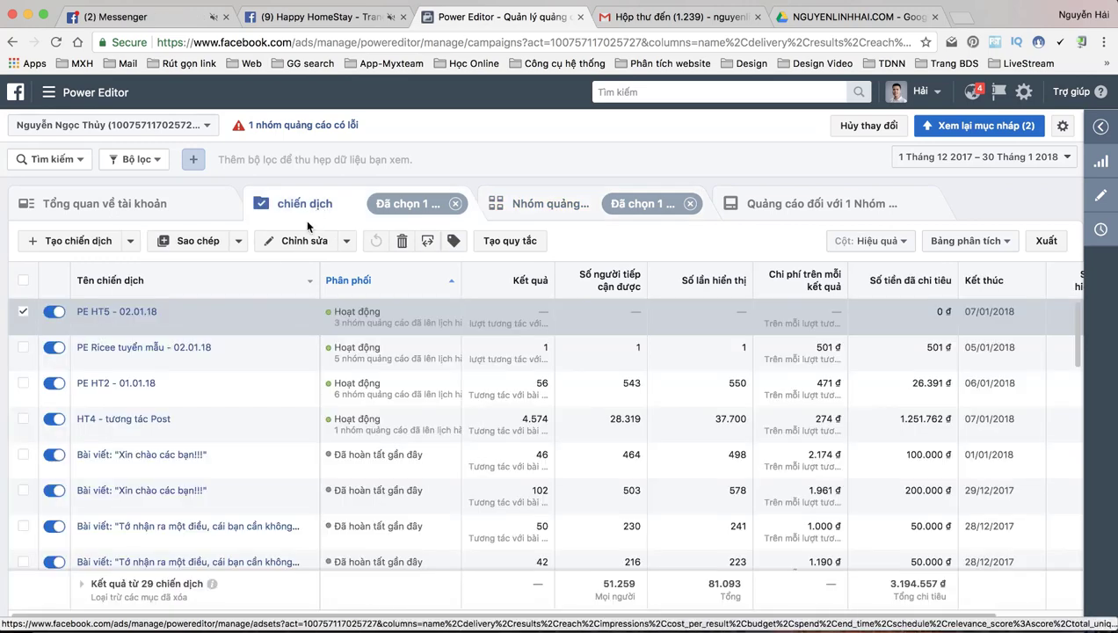
{"action": "mouse_move", "coordinate": [132, 315]}
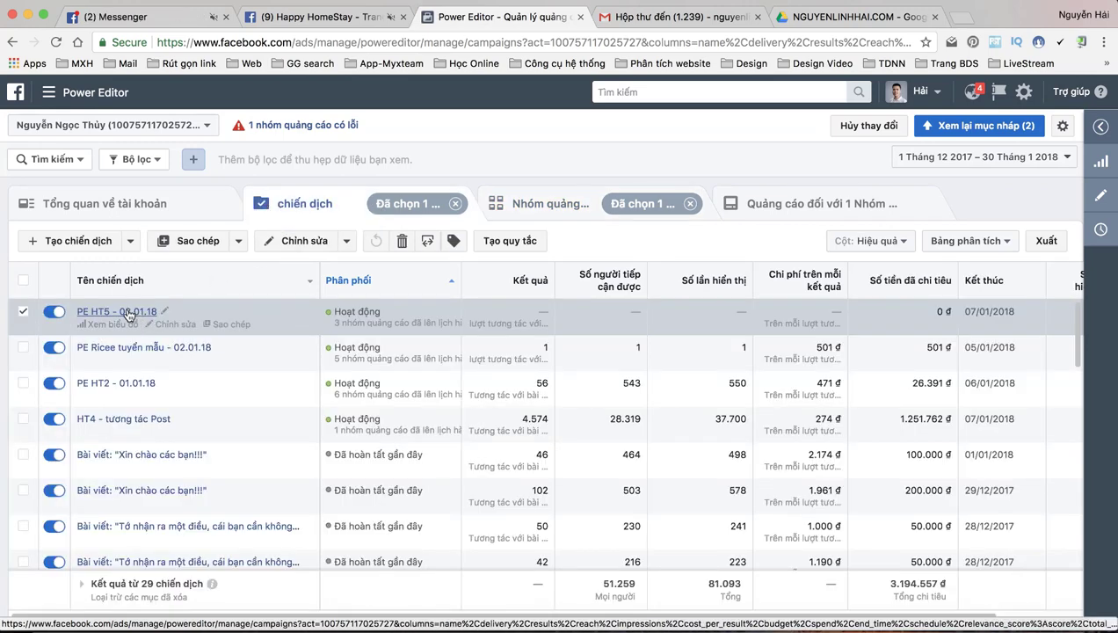
{"action": "left_click", "coordinate": [128, 312]}
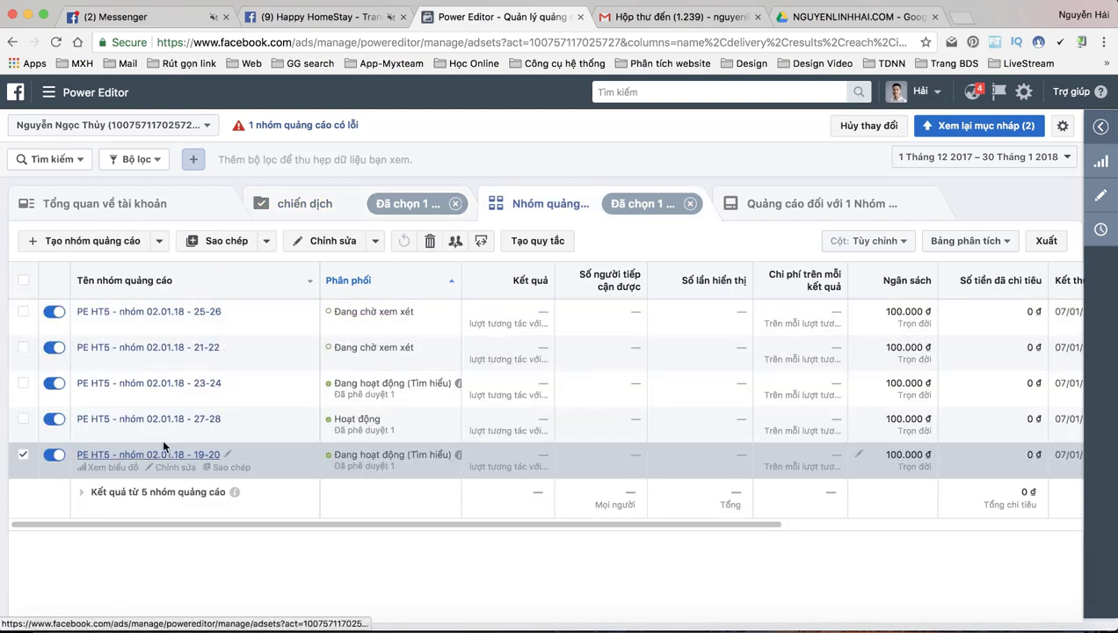
{"action": "left_click", "coordinate": [151, 313]}
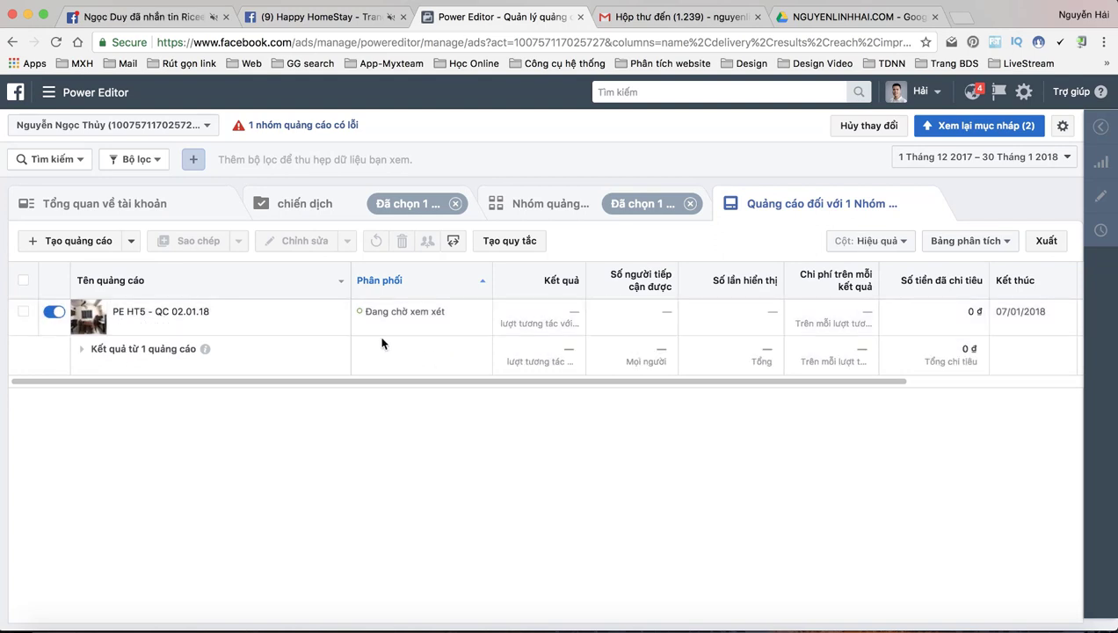
{"action": "left_click", "coordinate": [343, 208]}
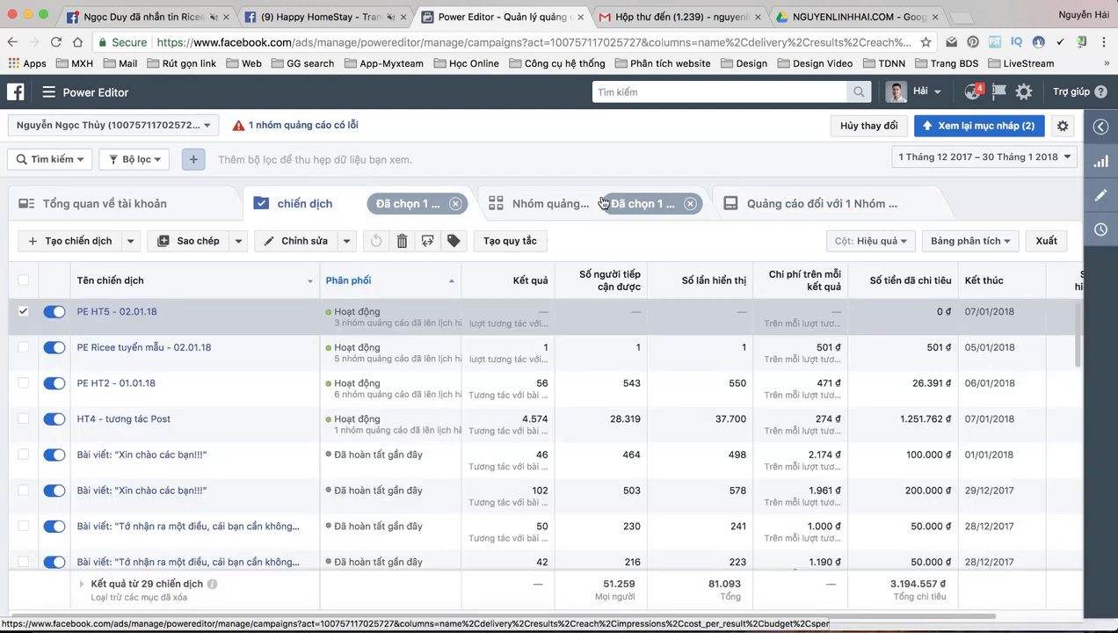